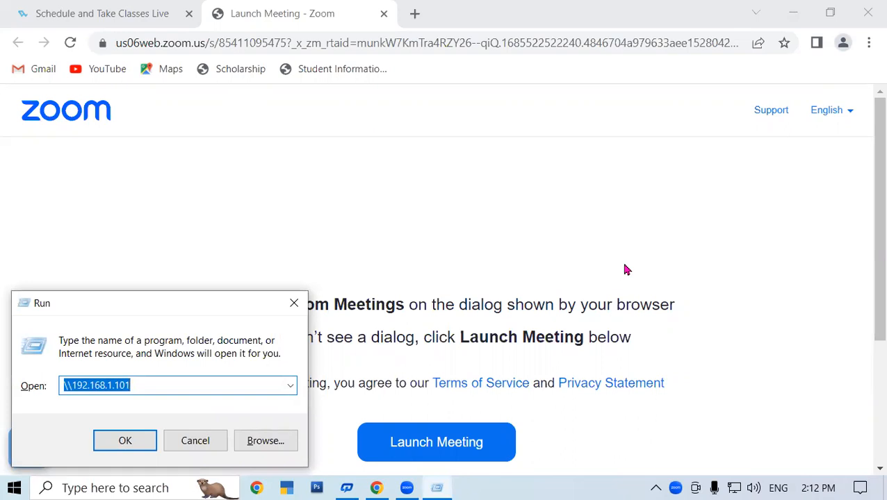
text(win)
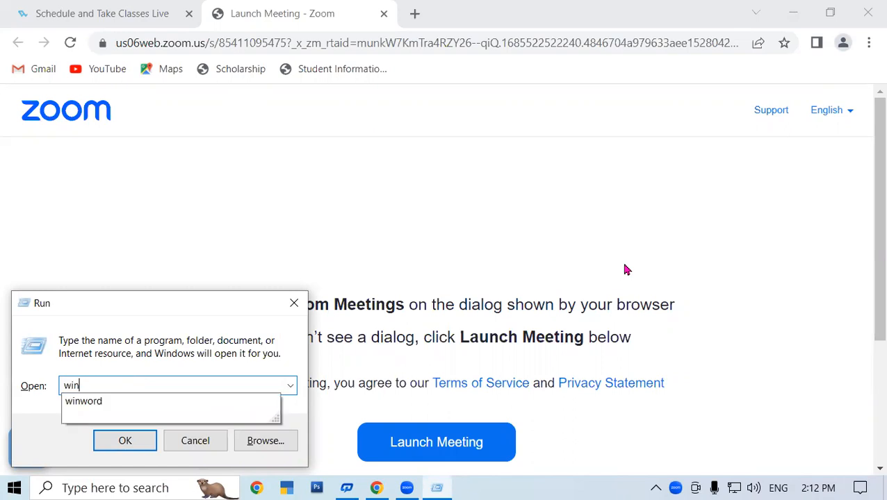
key(BackSpace)
key(BackSpace)
key(BackSpace)
click(297, 304)
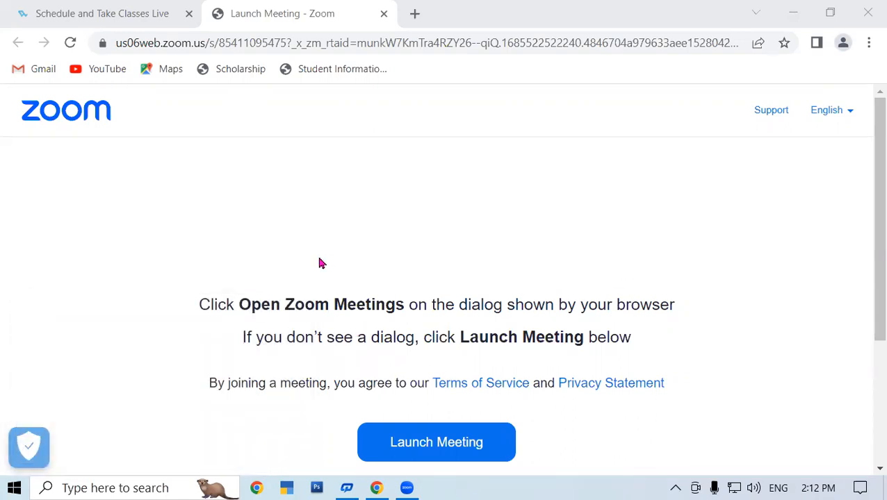
Step: Launch Word by running winword and create a blank document
key(super+r)
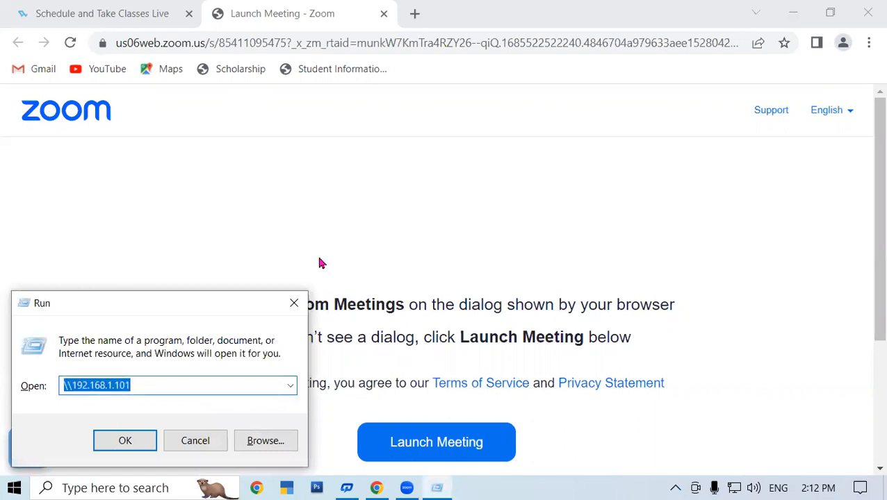
text(winword)
key(Return)
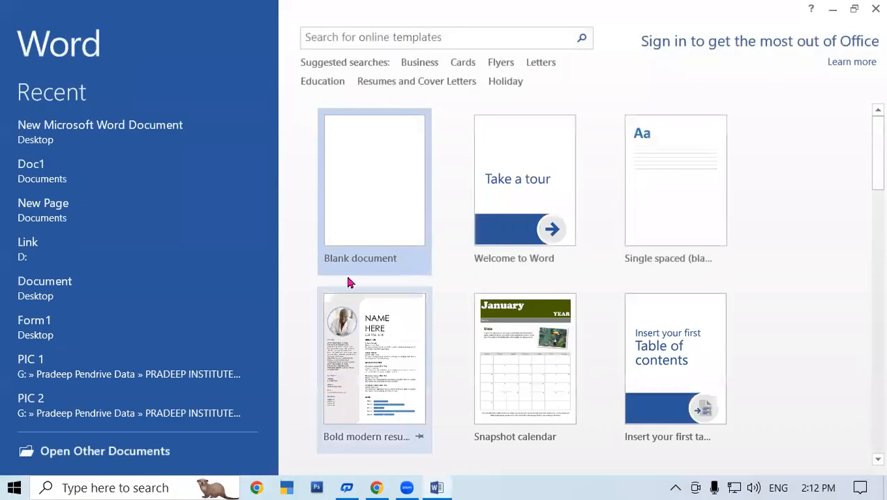
click(361, 192)
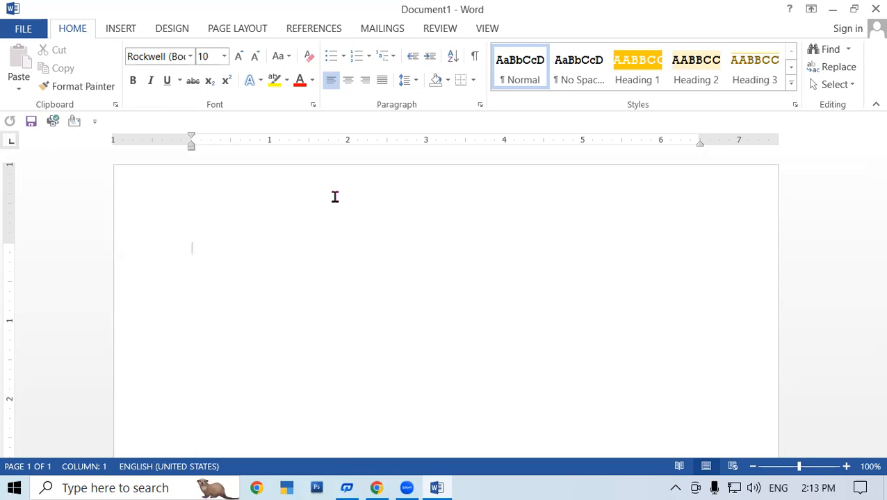
Step: Fill the blank document with sample paragraphs using the formula =rand()
text(=r)
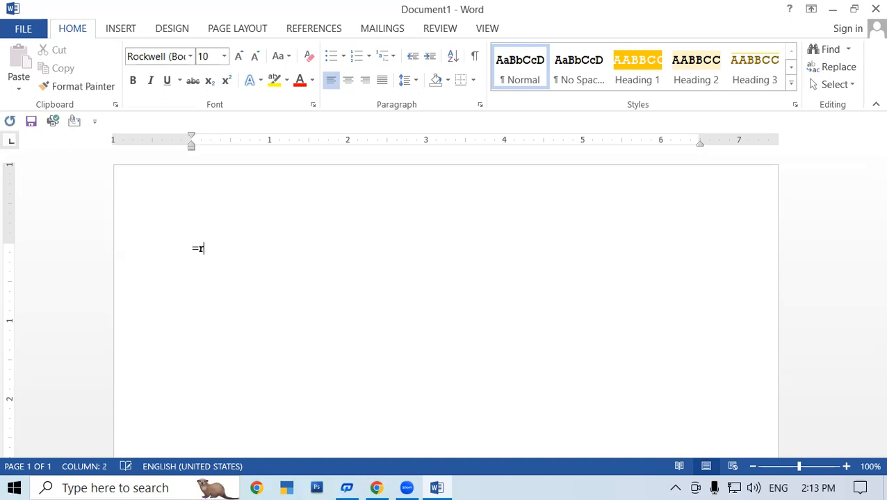
text(and())
key(Return)
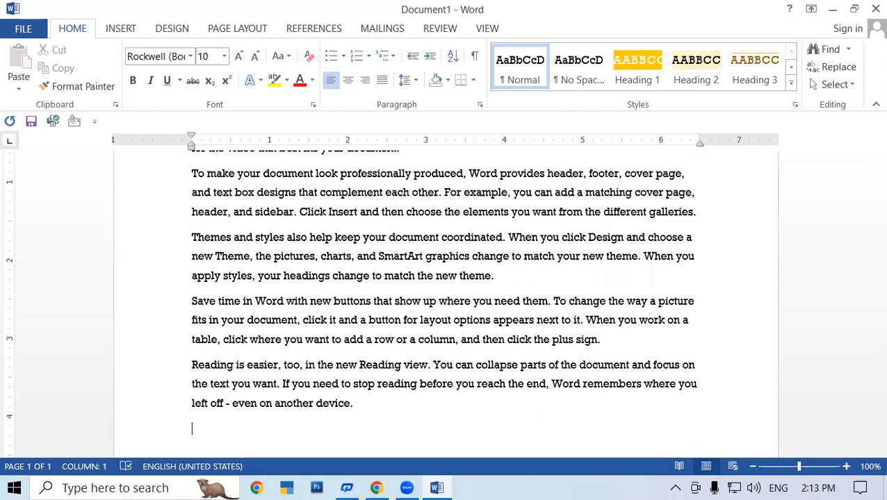
scroll(406, 174, up, 4)
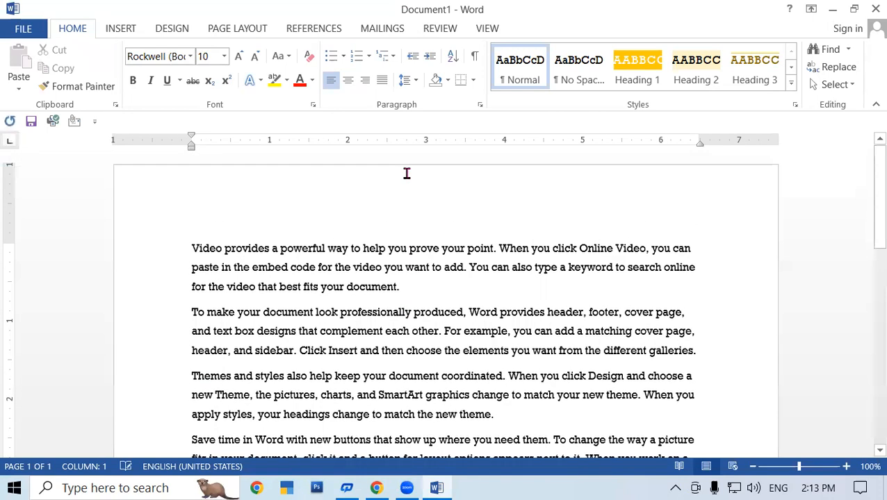
drag(190, 245, 467, 268)
drag(531, 287, 722, 275)
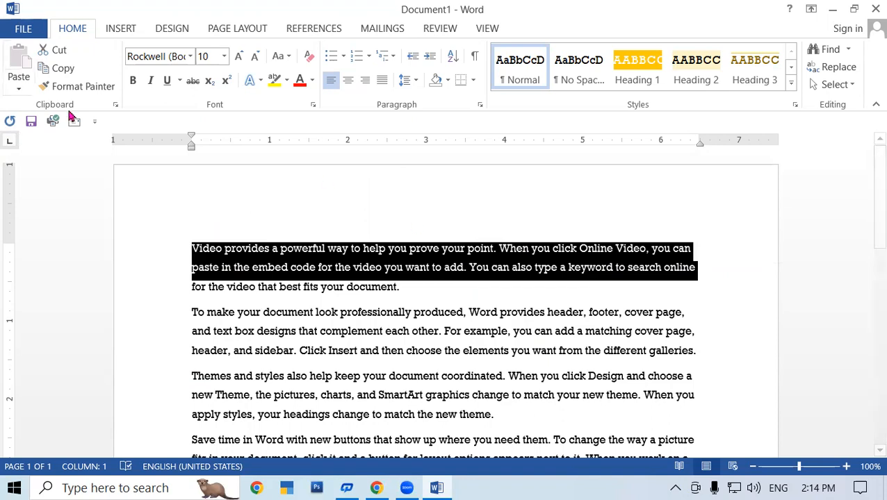
click(403, 300)
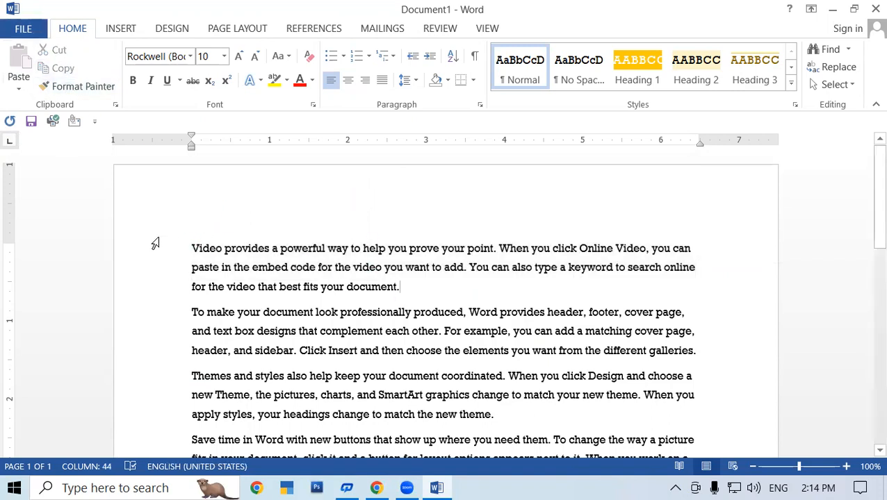
Step: Cut the first two lines of the opening paragraph and paste them on the empty line at the document's end
drag(194, 245, 721, 273)
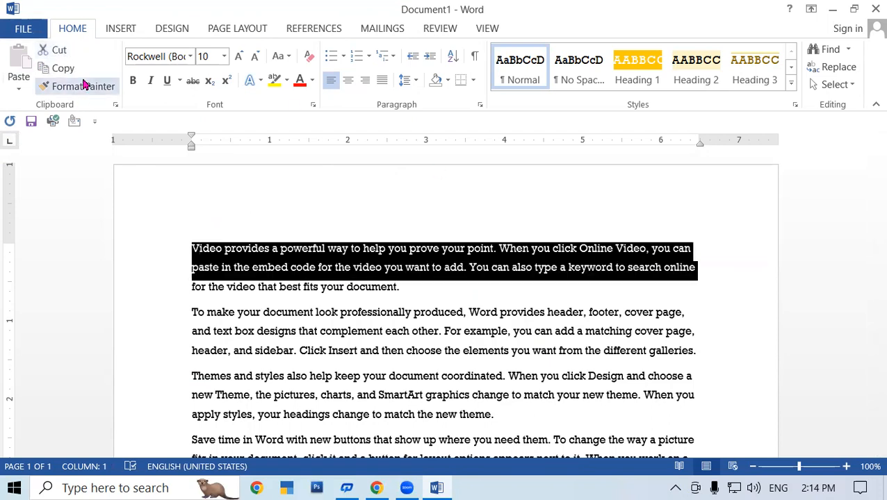
click(47, 50)
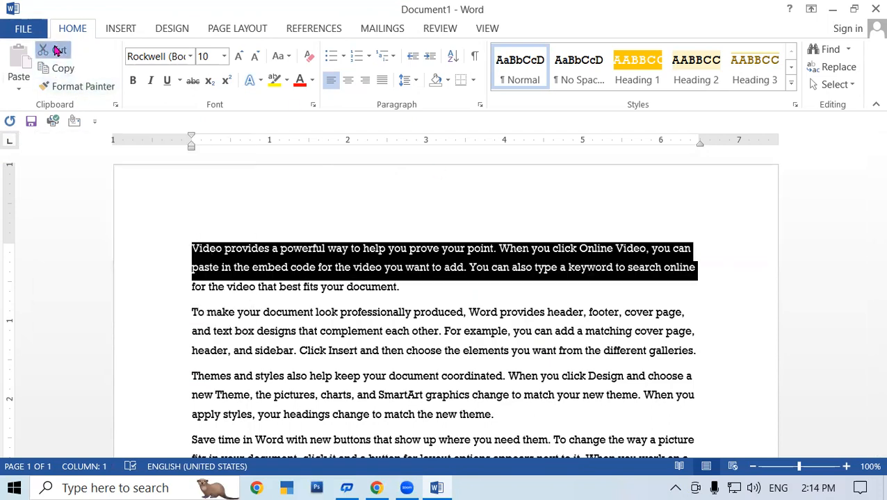
scroll(447, 344, down, 6)
click(214, 221)
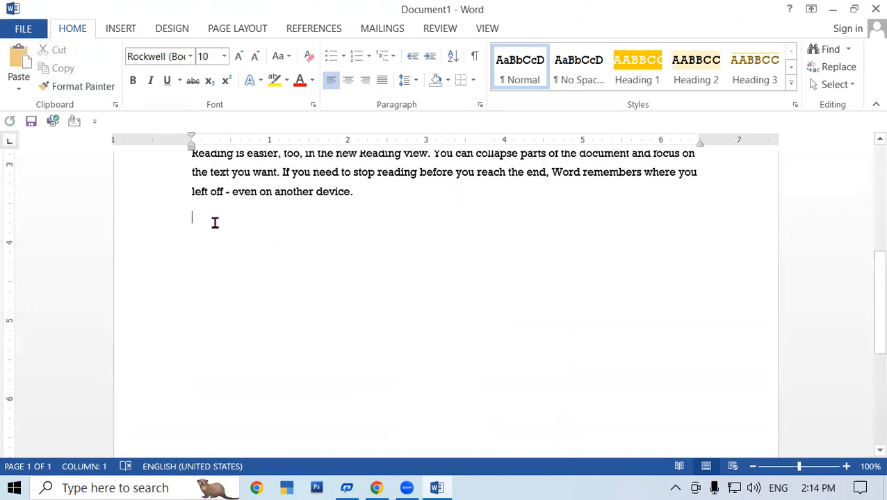
key(ctrl+v)
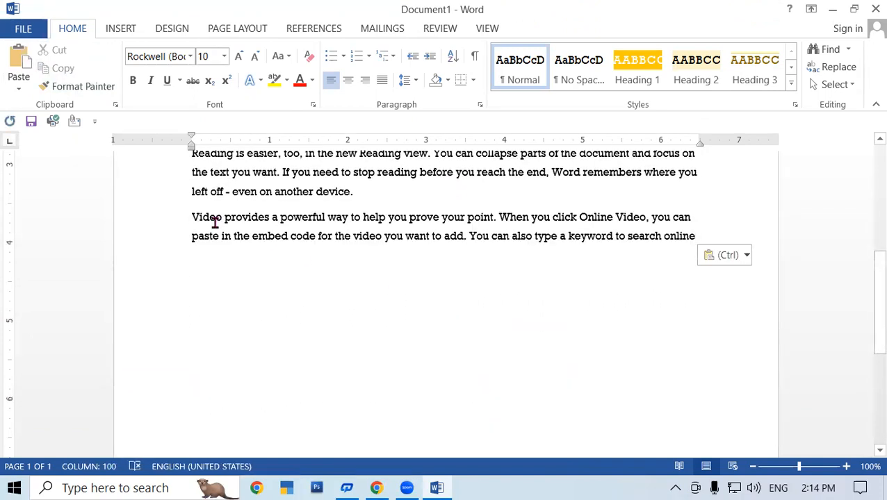
scroll(214, 222, up, 6)
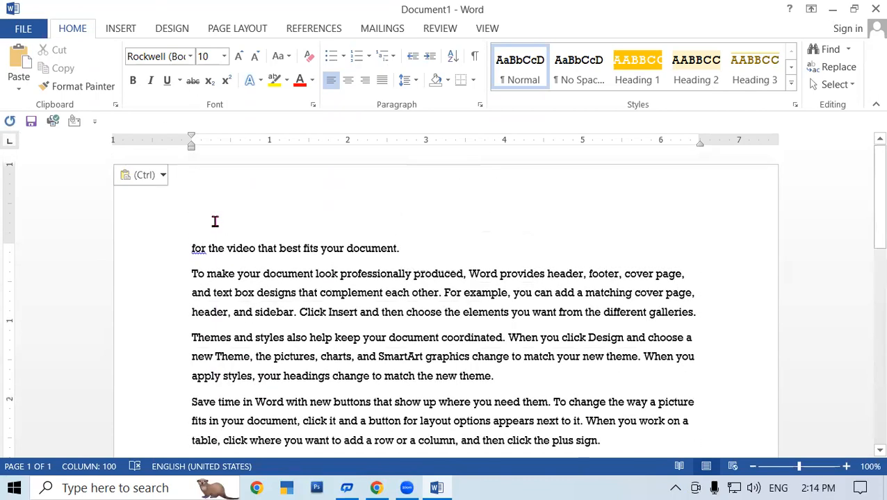
Step: Copy the whole document text and paste it repeatedly at the end, spreading it over several pages
key(ctrl+a)
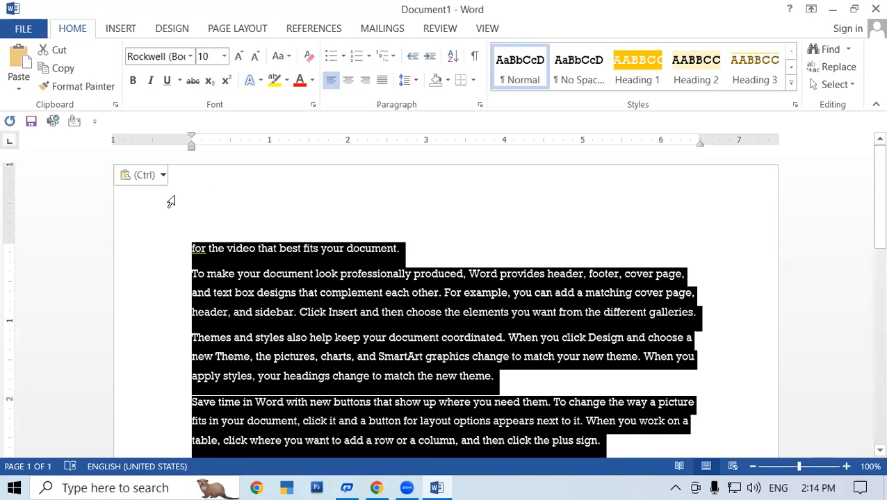
click(67, 74)
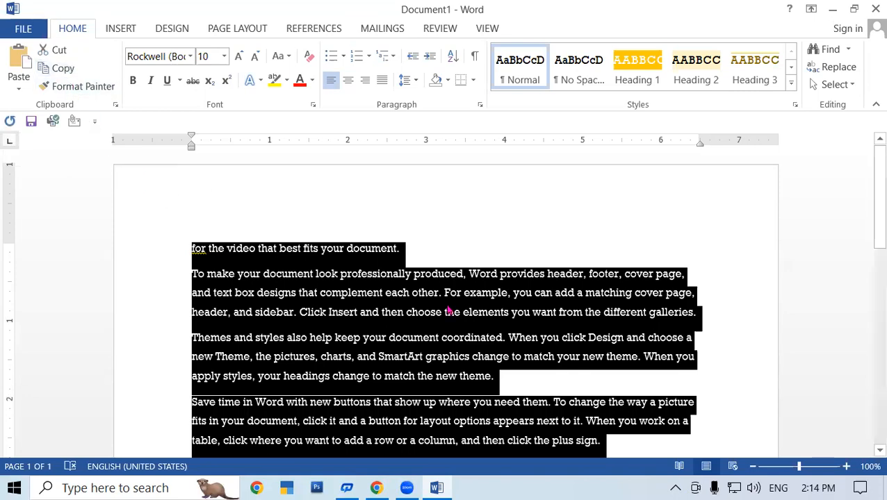
scroll(446, 291, down, 5)
click(303, 290)
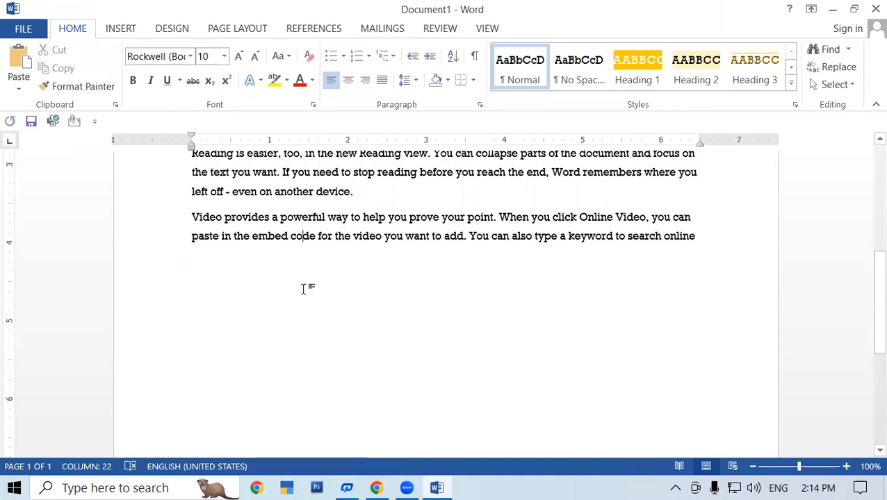
key(ctrl+v)
scroll(304, 289, up, 18)
scroll(303, 289, up, 18)
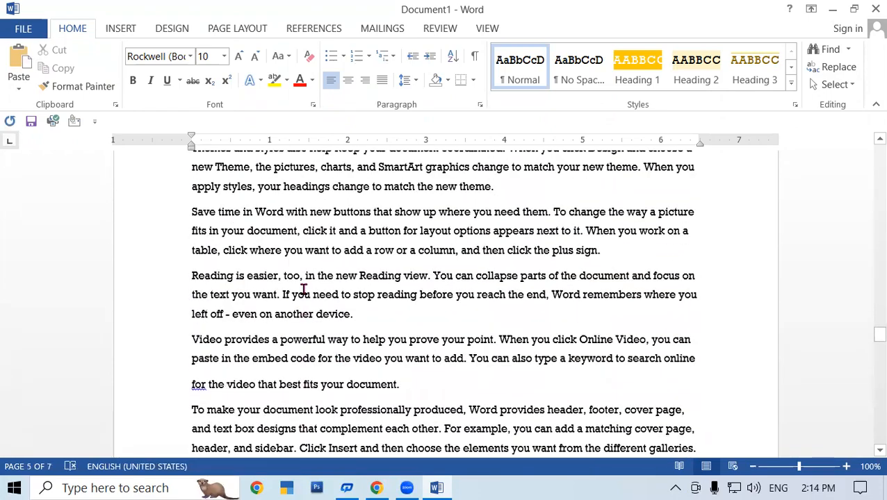
scroll(304, 290, down, 20)
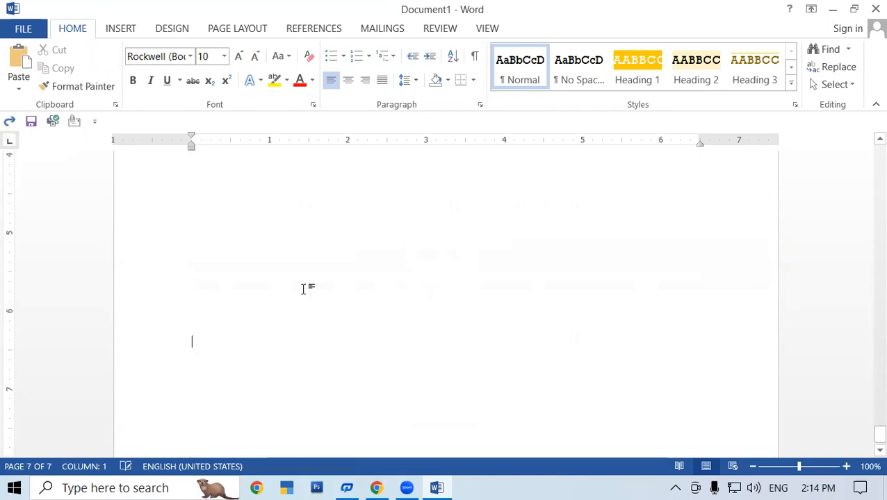
scroll(331, 253, up, 15)
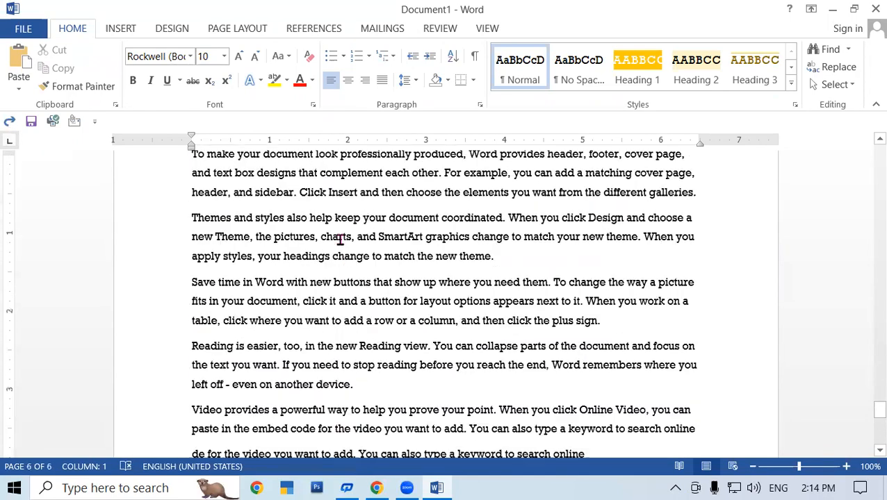
scroll(340, 240, up, 5)
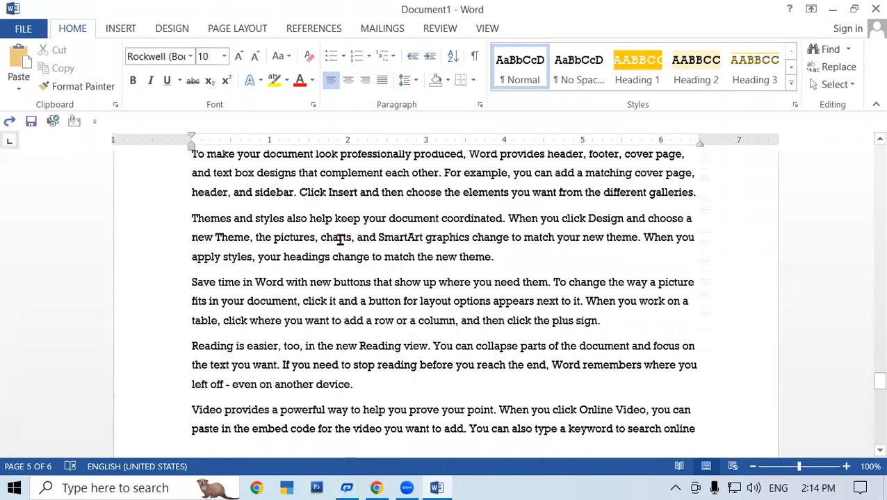
scroll(340, 240, up, 12)
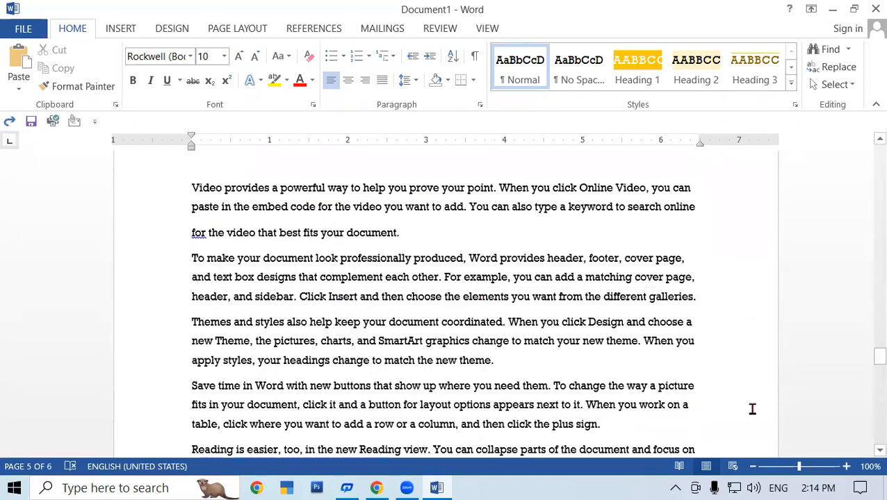
Step: Replace the entire document content with fresh sample paragraphs using the formula =rand()
key(ctrl+a)
key(Delete)
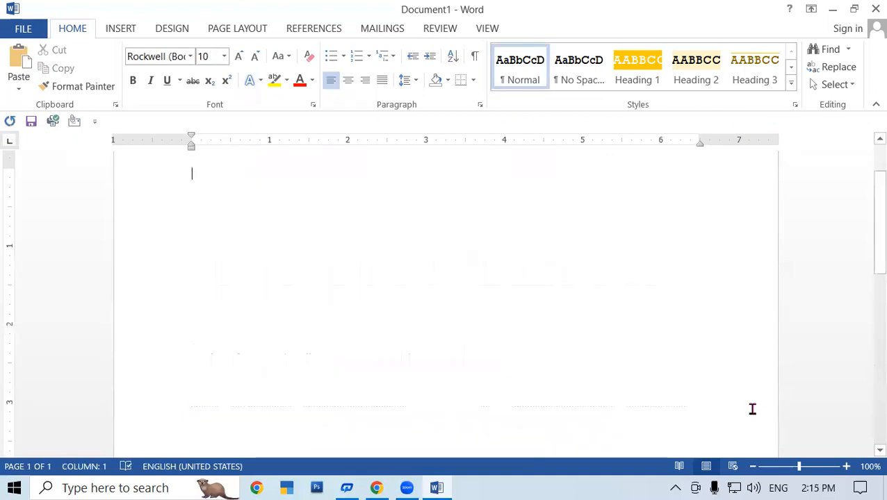
text(=rand())
key(Return)
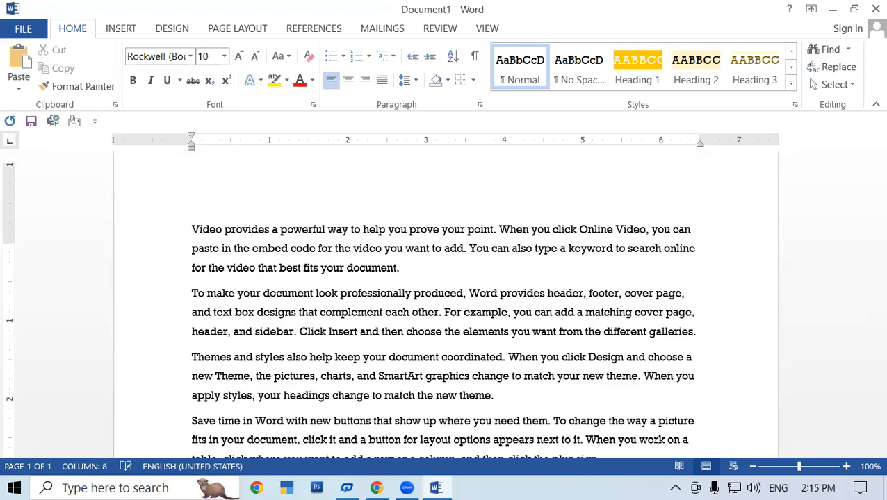
scroll(728, 362, up, 4)
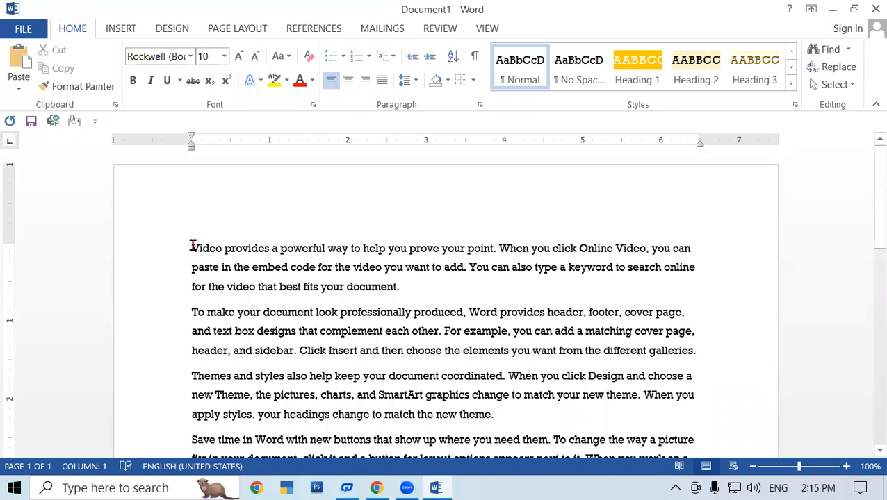
Step: Make the first line of the opening paragraph bold, italic and underlined
drag(193, 249, 702, 258)
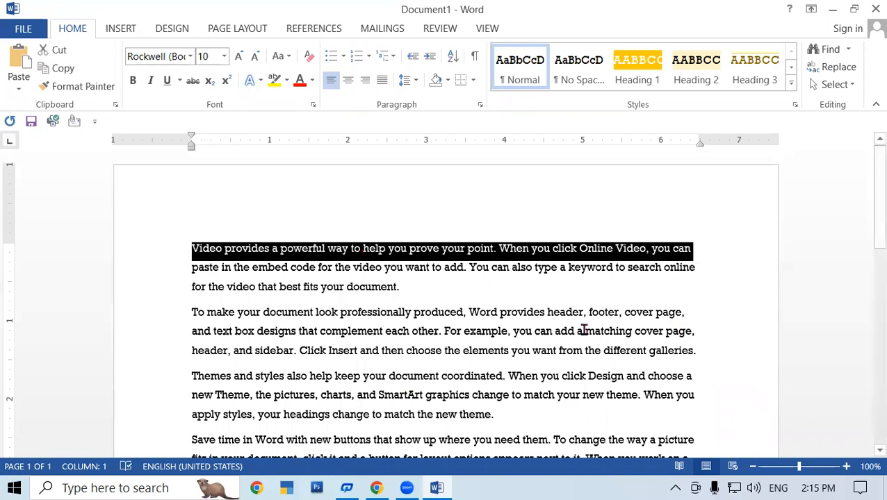
click(135, 80)
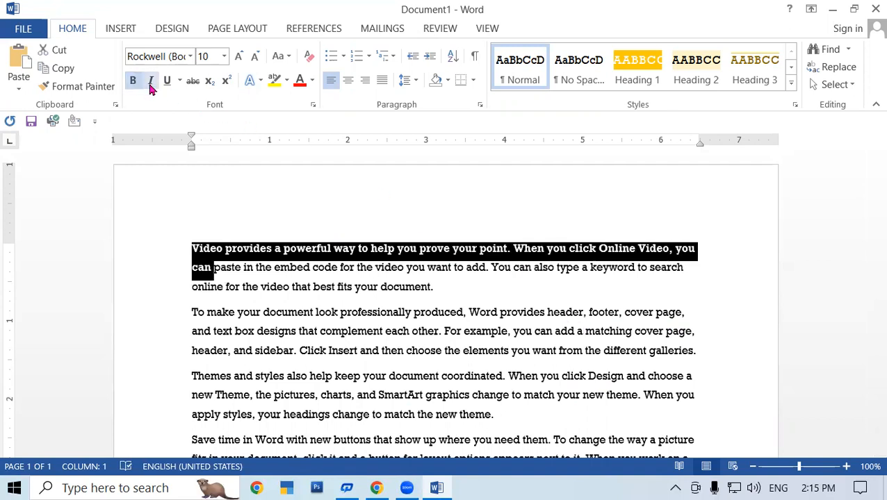
click(150, 81)
click(168, 82)
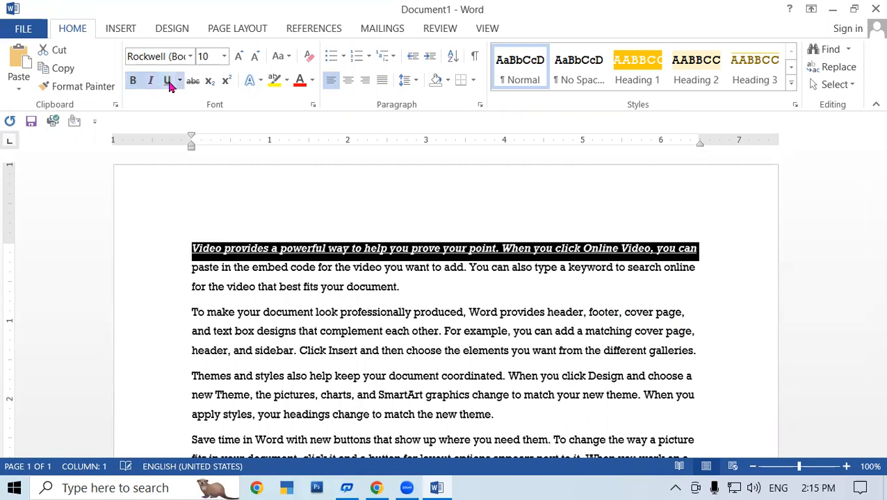
Step: Enlarge the selected opening text to 16 pt and colour it red
click(239, 56)
click(239, 57)
click(239, 56)
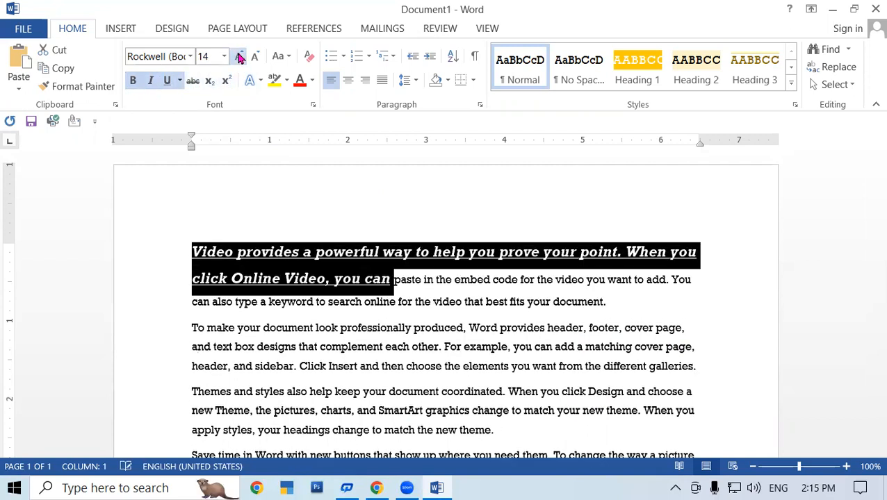
click(299, 81)
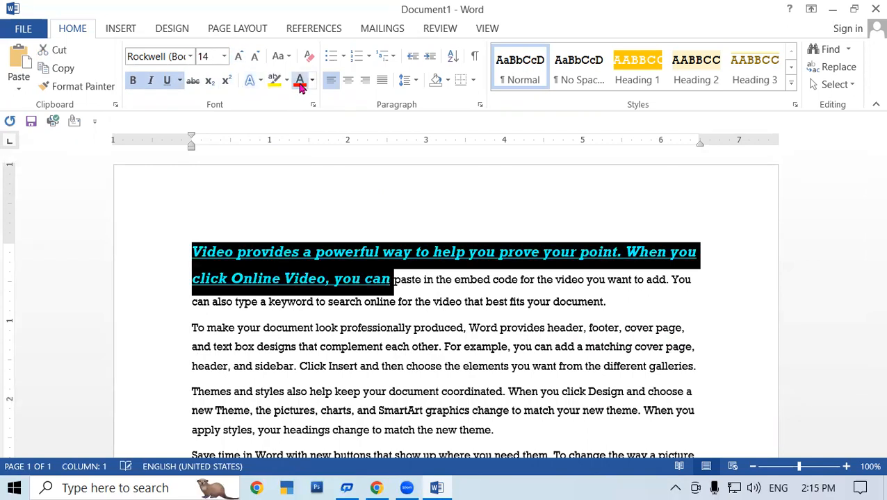
click(242, 57)
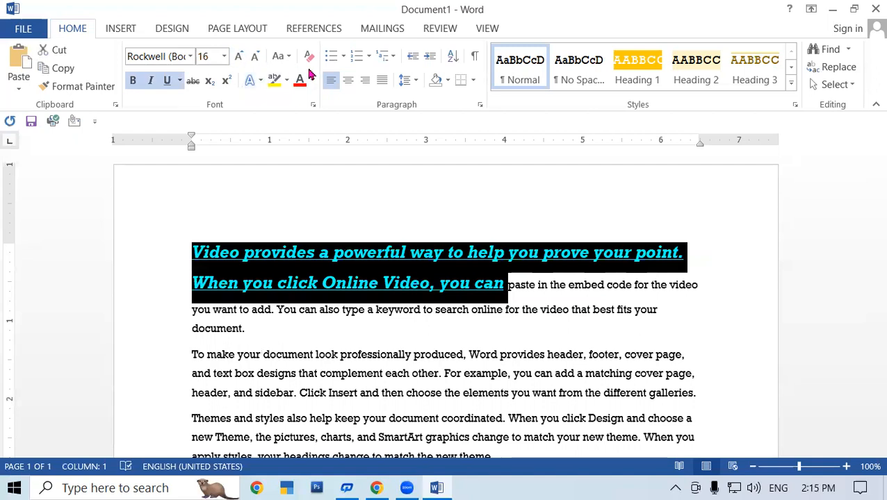
Step: Change the selected opening text to UPPERCASE and deselect it
click(284, 59)
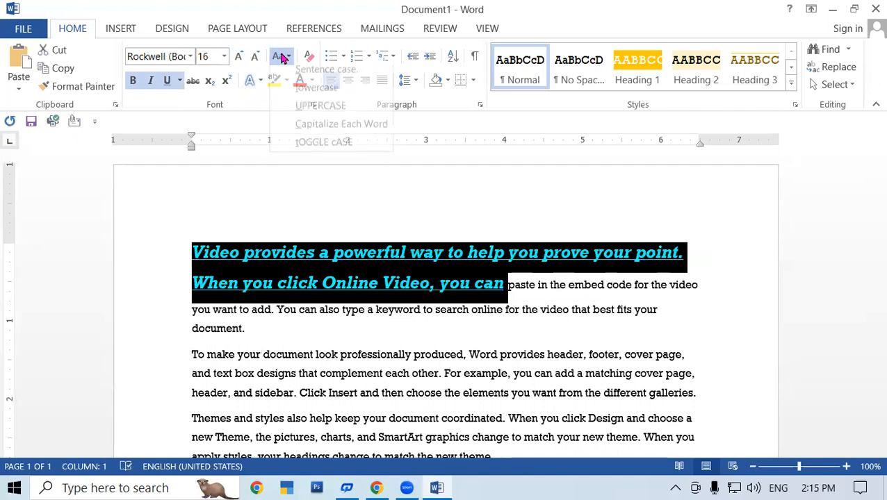
click(300, 112)
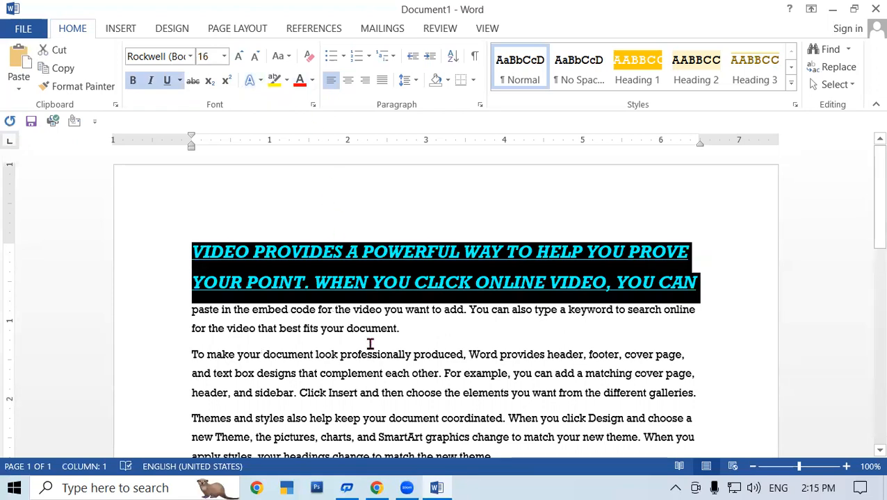
click(339, 327)
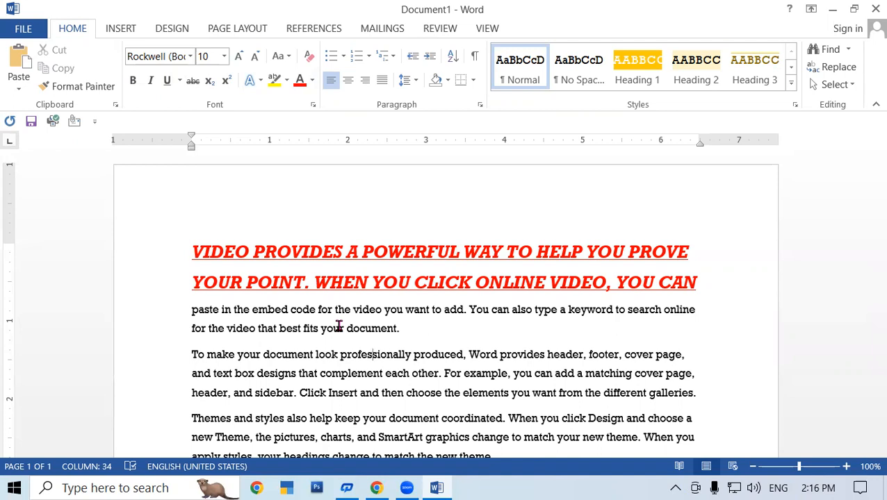
Step: Copy the formatting of the opening word VIDEO onto all the unformatted text below it with Format Painter
drag(189, 249, 248, 253)
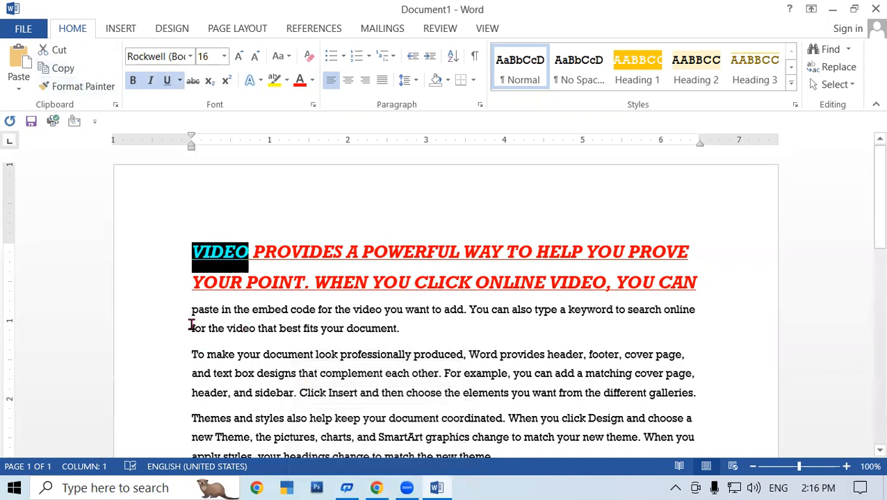
click(86, 94)
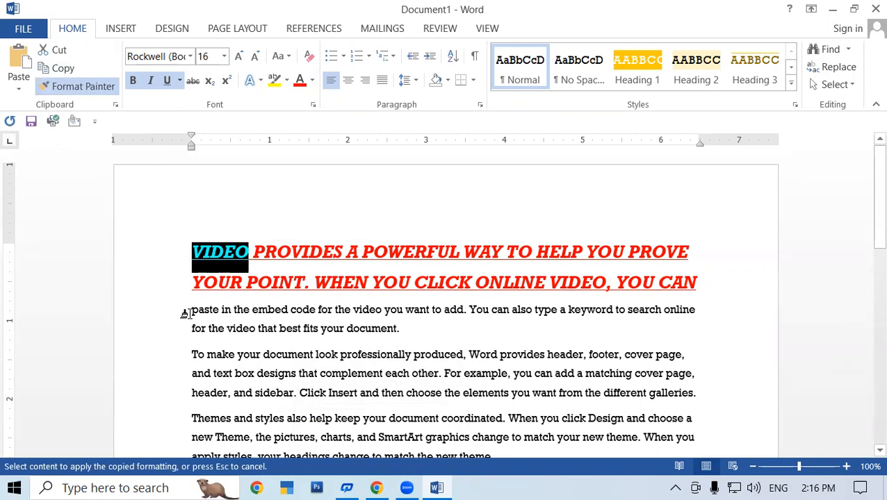
mouse_move(186, 313)
mouse_down()
mouse_move(487, 473)
mouse_move(575, 481)
mouse_up()
scroll(514, 317, up, 3)
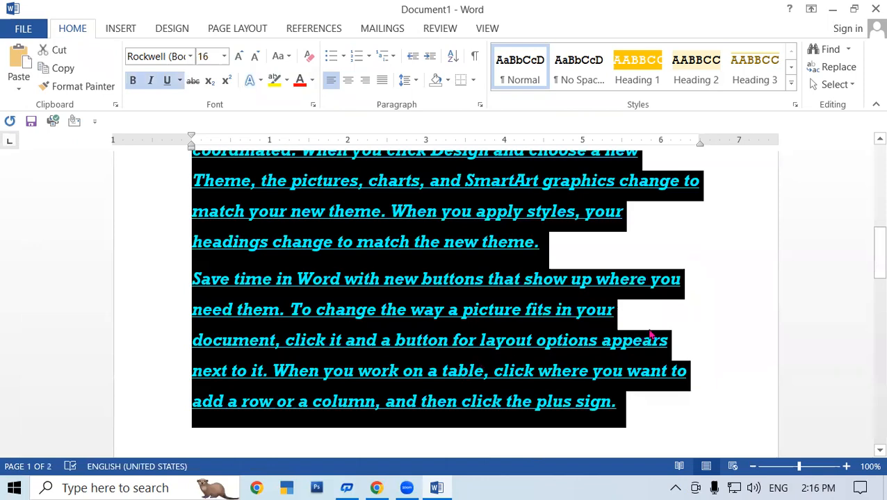
click(724, 288)
scroll(724, 288, up, 5)
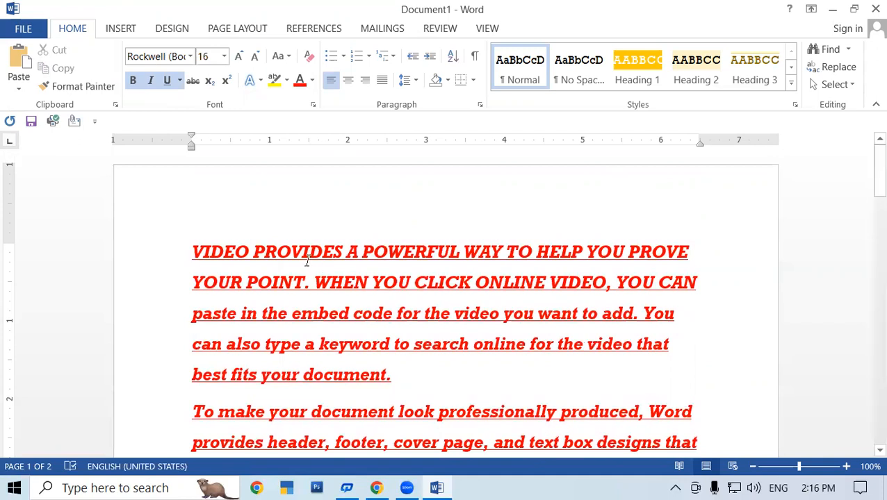
Step: Repeat the Format Painter copy from VIDEO onto the text from "paste in the embed code" to the document's end, and deselect it
drag(192, 249, 249, 254)
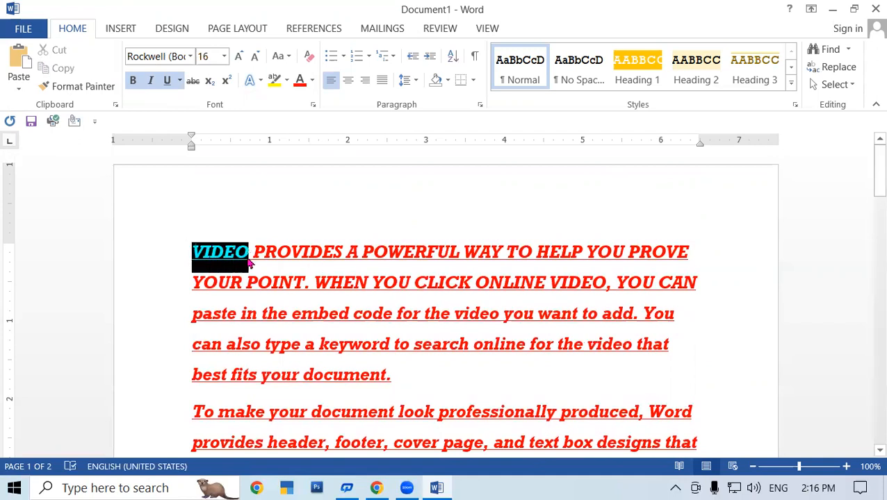
click(72, 90)
scroll(371, 366, down, 1)
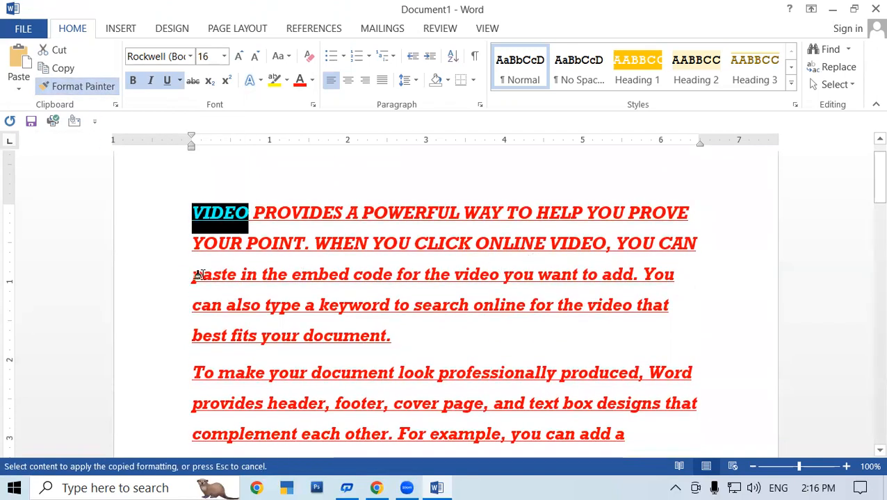
mouse_move(185, 275)
mouse_down()
mouse_move(622, 486)
mouse_move(645, 486)
mouse_up()
scroll(493, 322, up, 5)
scroll(494, 323, up, 10)
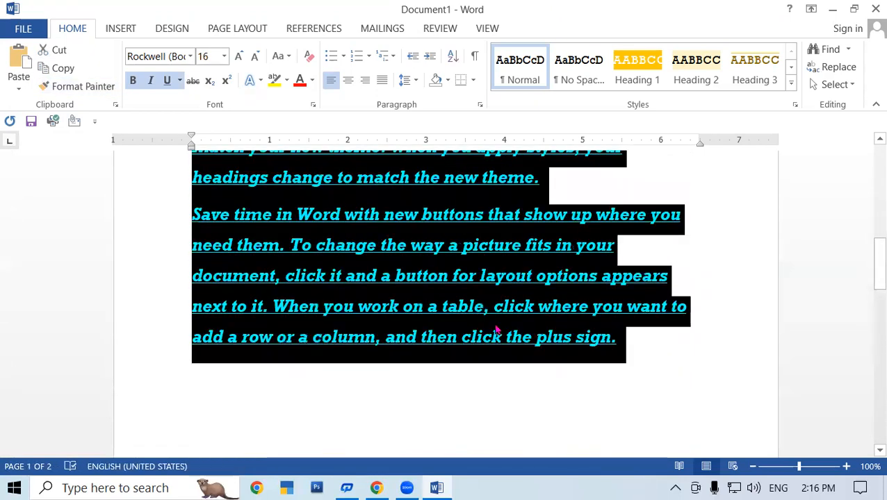
scroll(671, 312, up, 8)
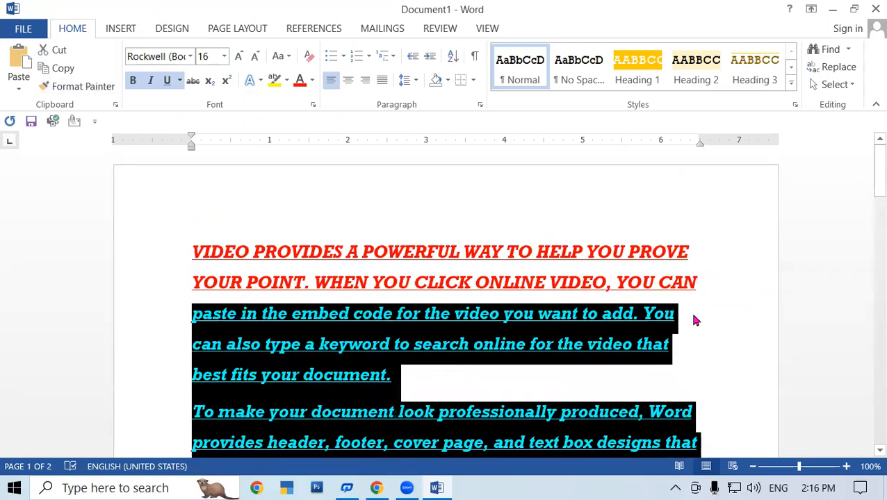
click(693, 314)
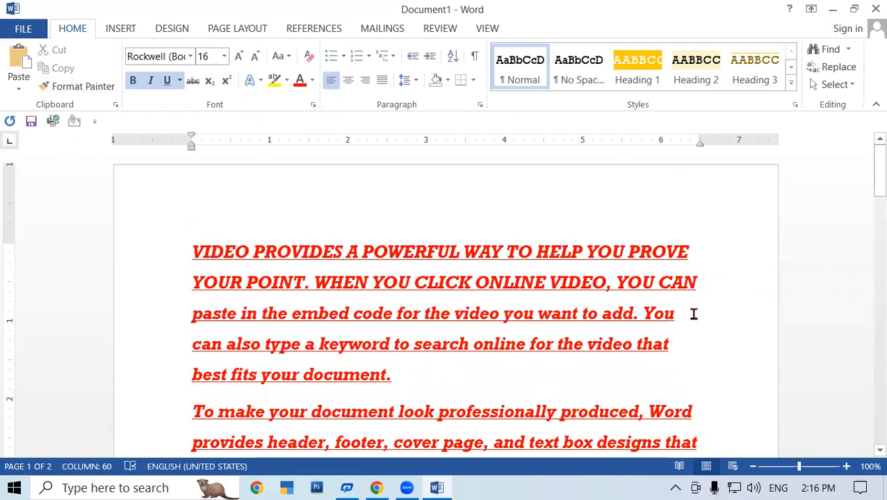
Step: Delete the entire document content, turn italic off and generate fresh sample paragraphs with =rand()
key(ctrl+a)
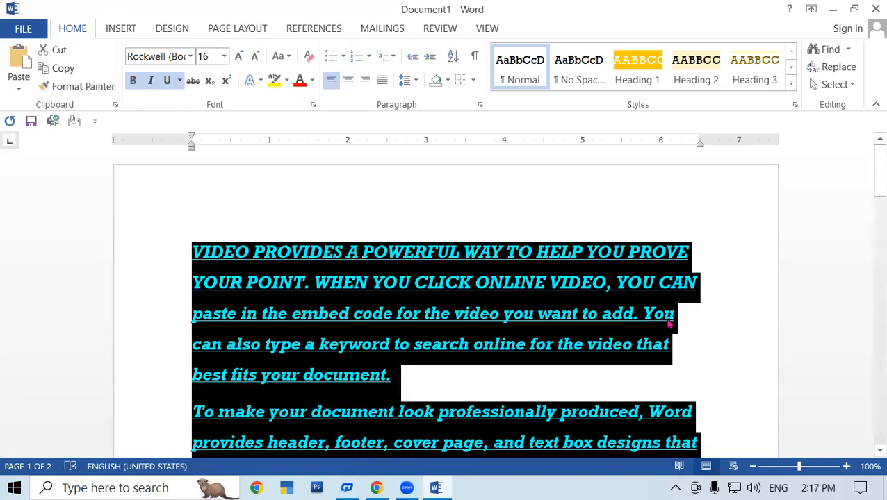
key(Delete)
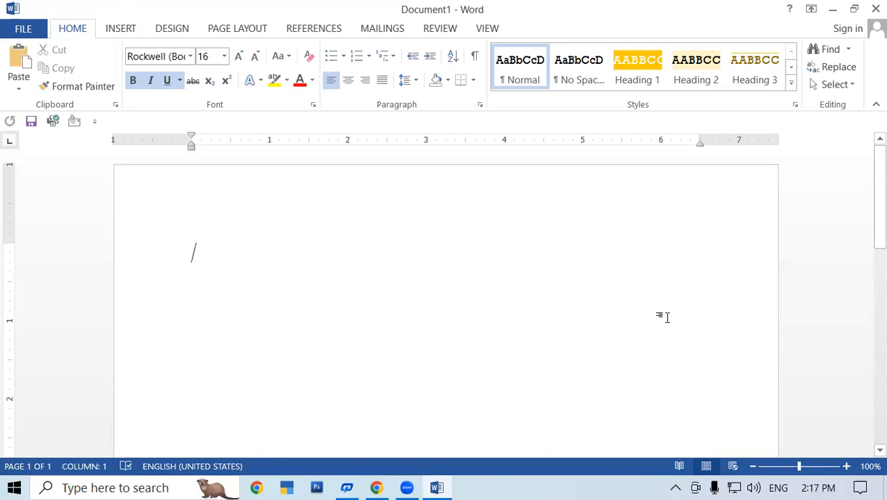
key(ctrl+u)
text(=)
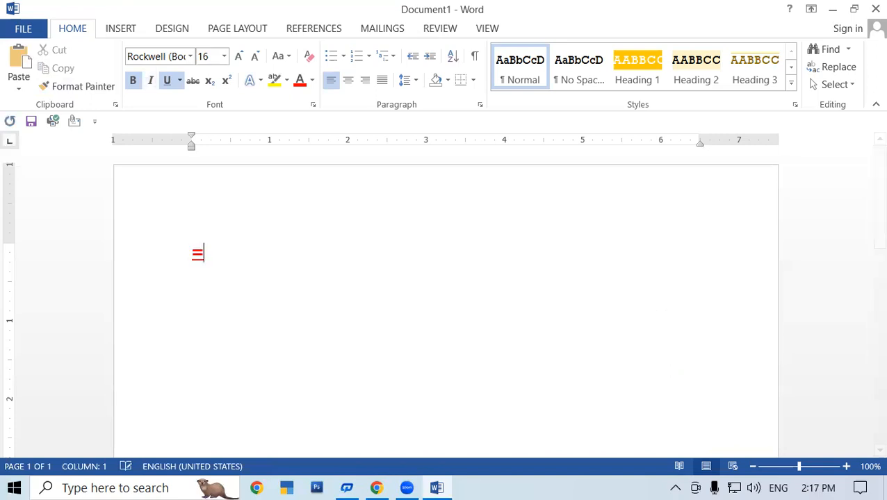
text(rand())
key(Return)
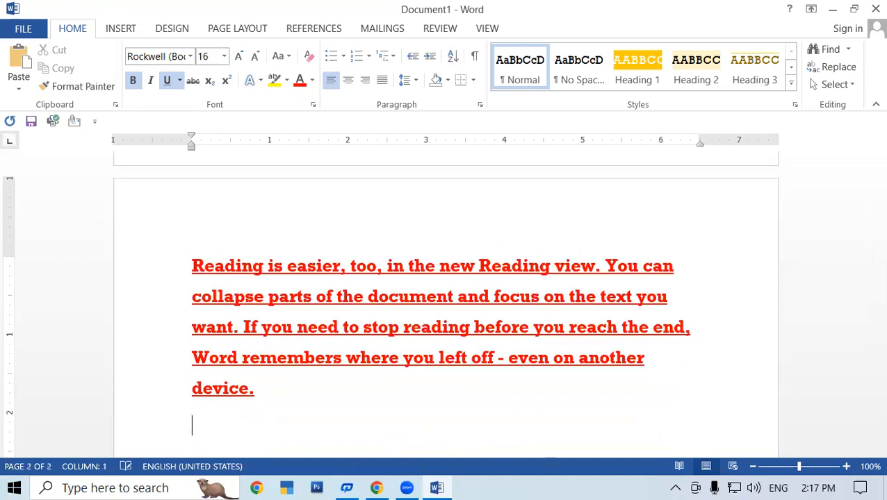
Step: Change all the text in the document to UPPERCASE and deselect it
key(ctrl+a)
scroll(727, 331, up, 9)
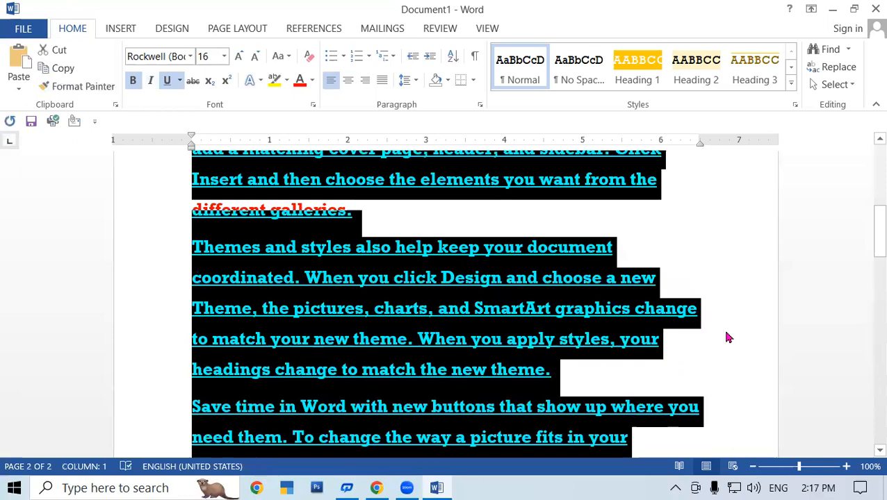
scroll(728, 337, up, 3)
key(shift+F3)
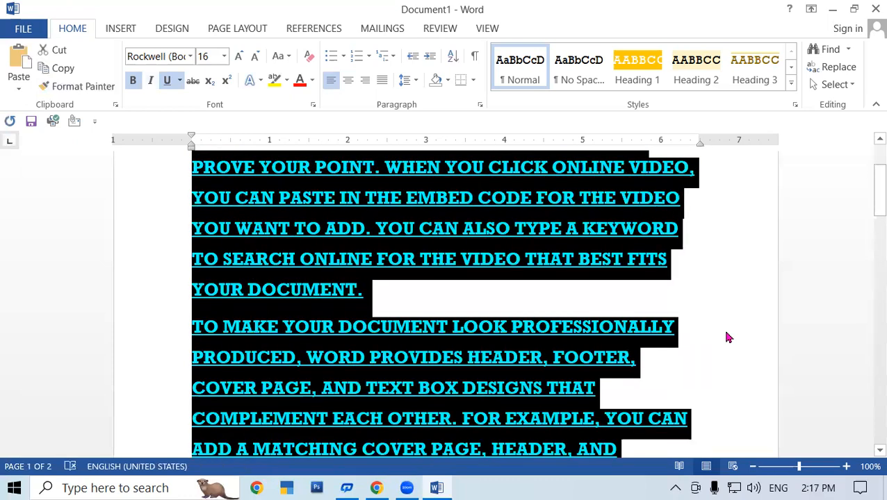
scroll(726, 338, up, 2)
click(584, 344)
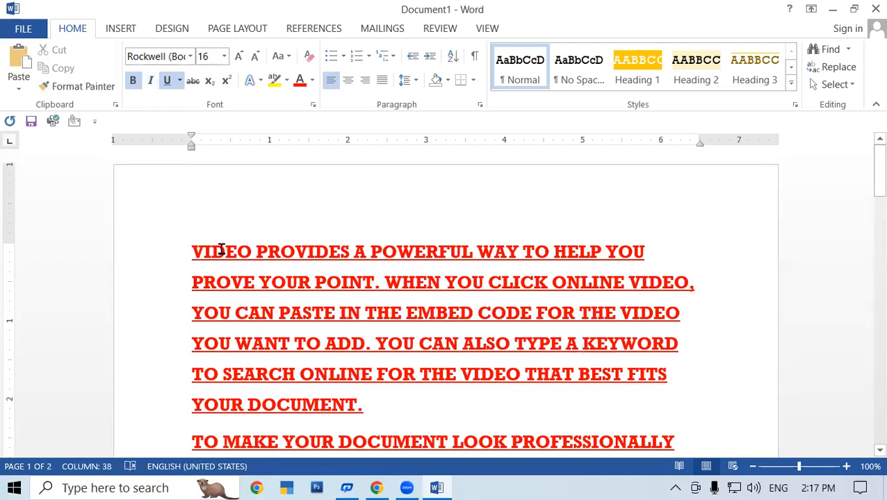
Step: Clear all formatting from the whole document and deselect the text
key(ctrl+a)
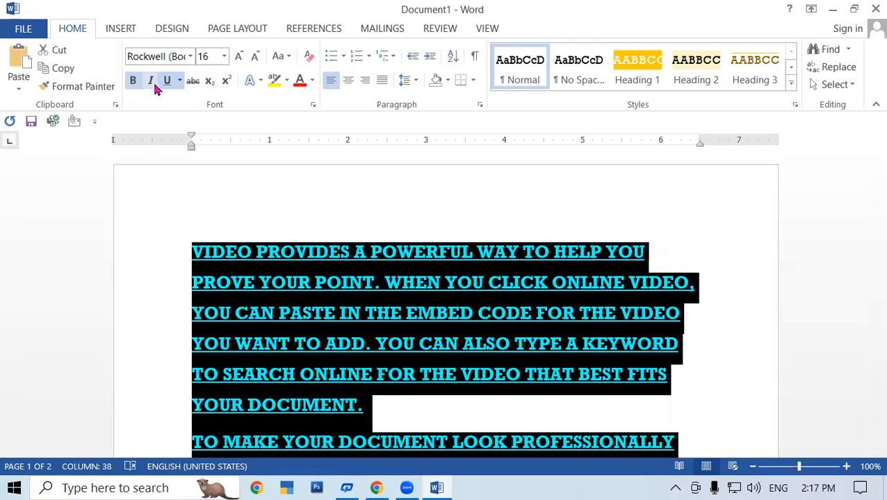
click(309, 56)
click(602, 319)
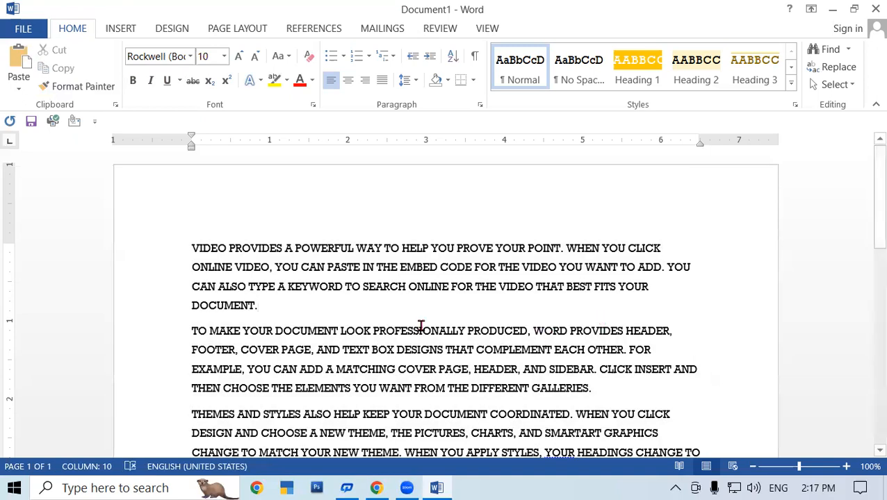
Step: Enlarge the opening phrase "VIDEO PROVIDES A POWERFUL WAY TO HELP YOU" to 16 pt
drag(189, 248, 440, 248)
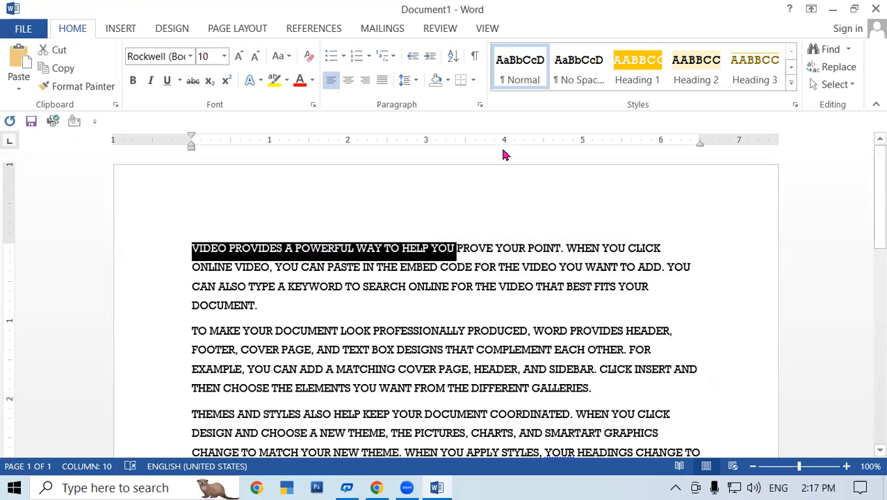
click(240, 56)
click(240, 56)
click(240, 57)
click(240, 57)
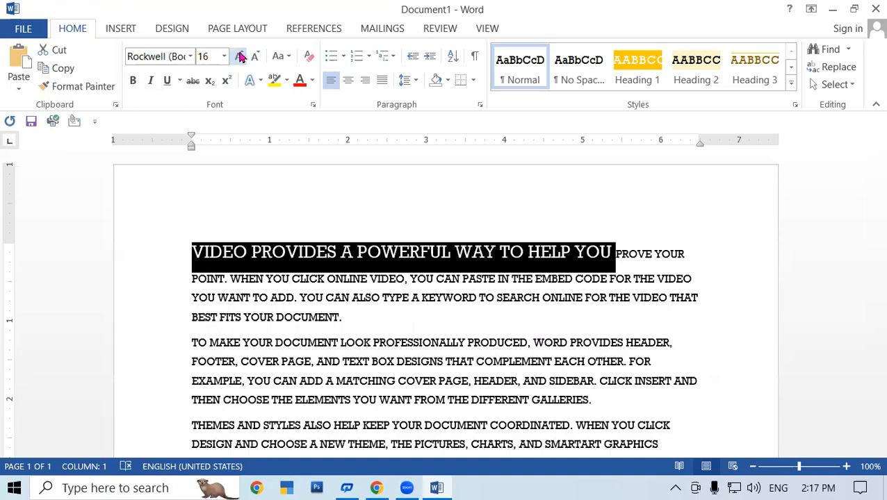
Step: Make the selected opening phrase bold, underlined and italic
click(133, 81)
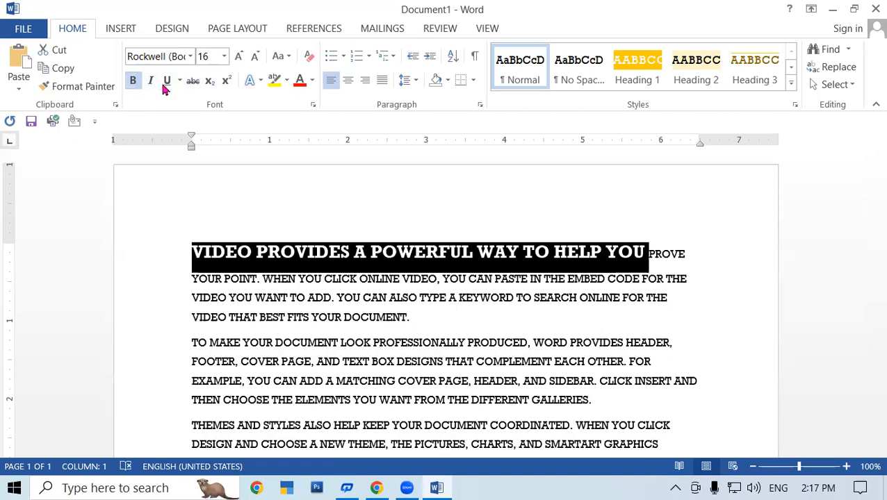
click(167, 83)
click(151, 87)
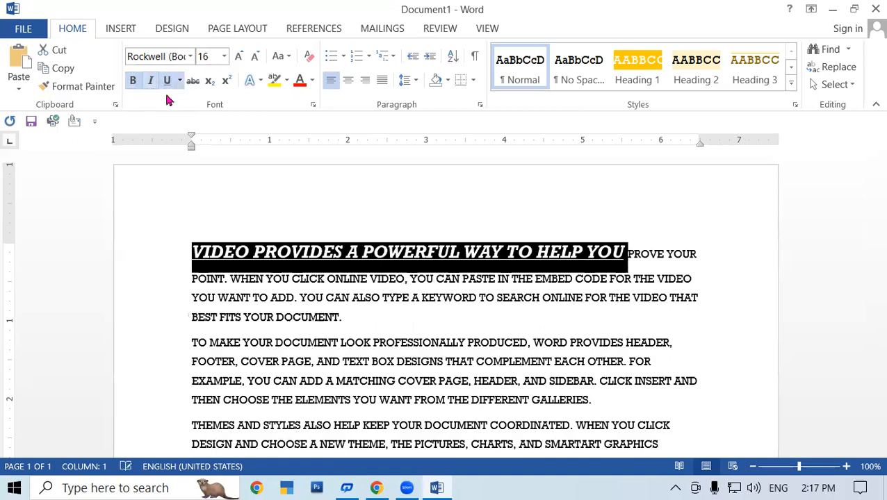
Step: Colour the selected opening phrase green with strikethrough, and deselect it
click(312, 82)
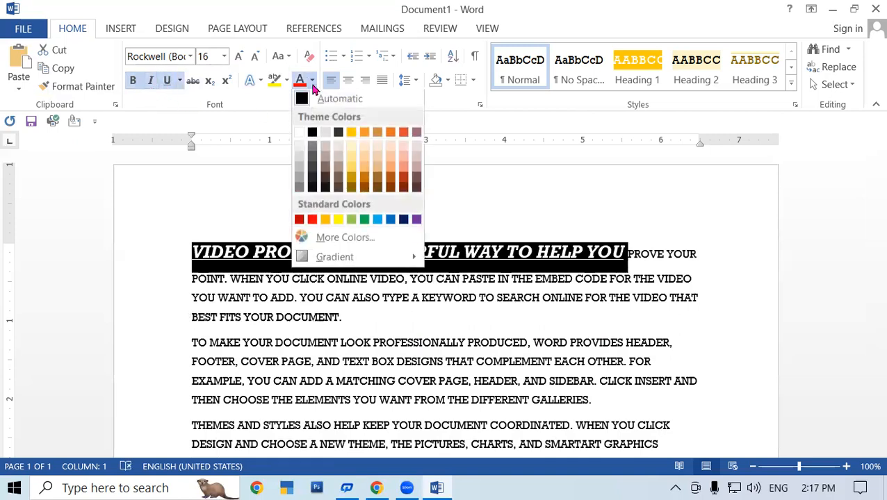
click(365, 221)
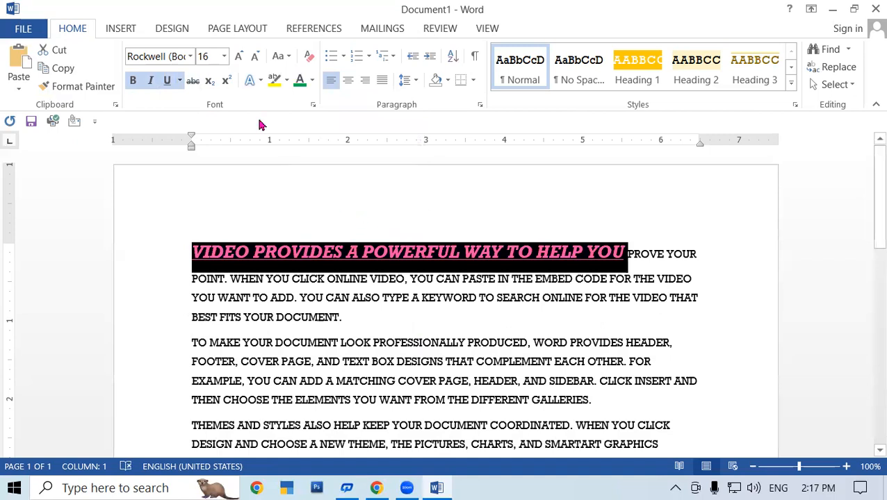
click(382, 319)
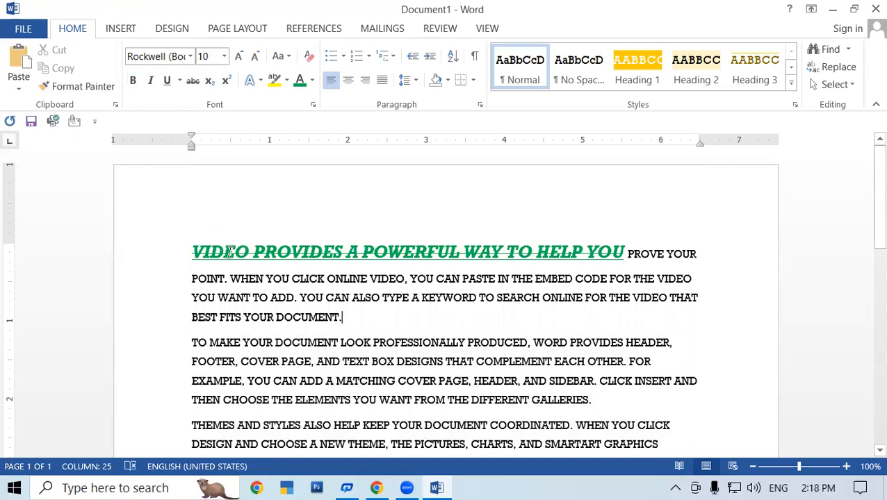
Step: Copy the formatting of a letter in HELP onto all the text following the opening phrase with Format Painter
click(196, 251)
drag(206, 251, 218, 255)
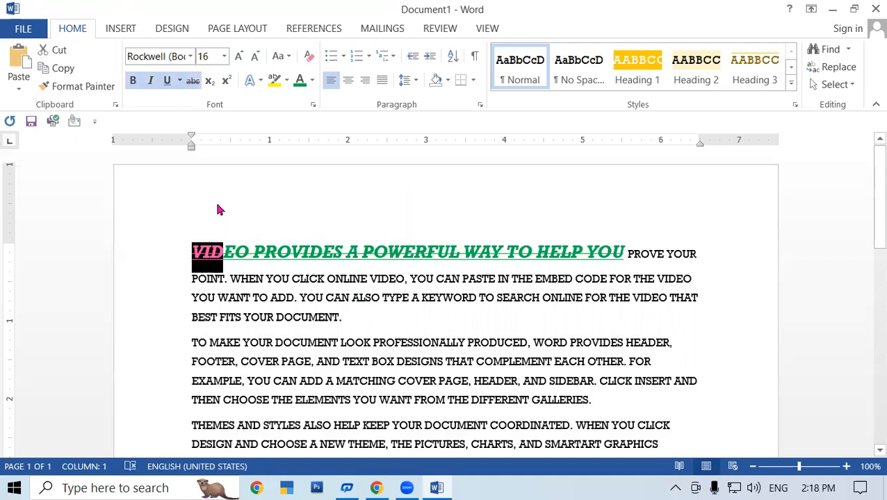
drag(283, 317, 290, 319)
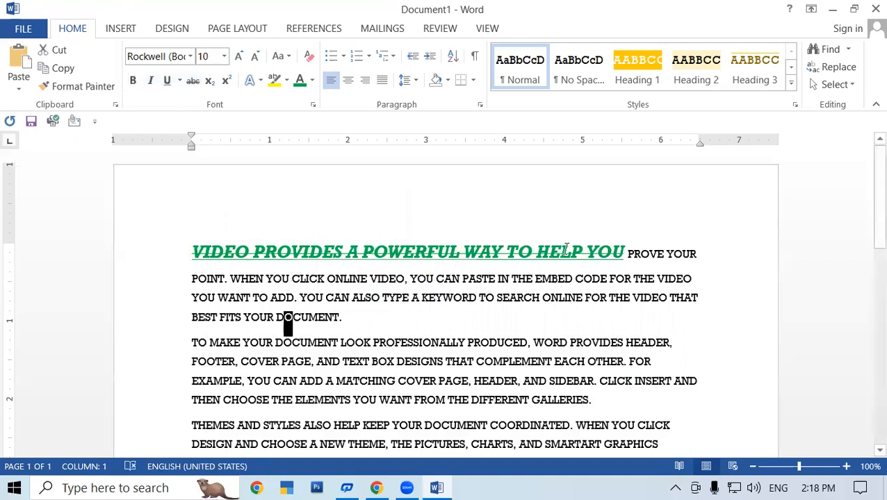
drag(560, 252, 572, 255)
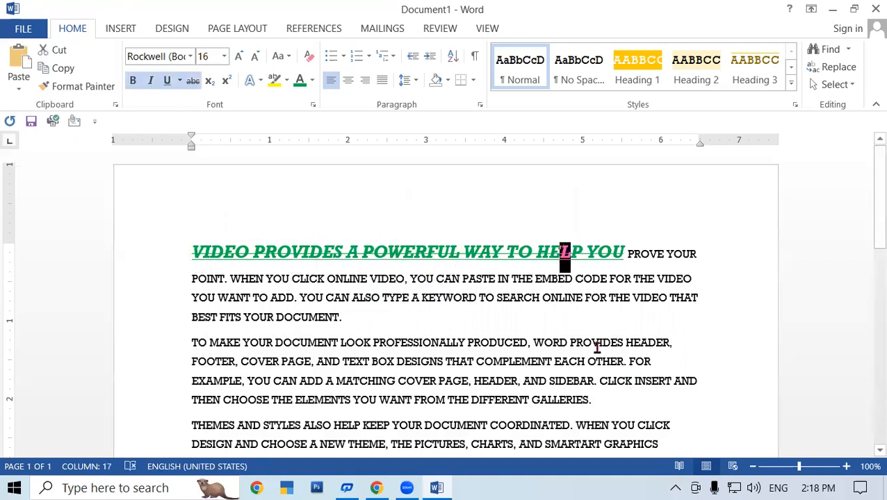
click(78, 95)
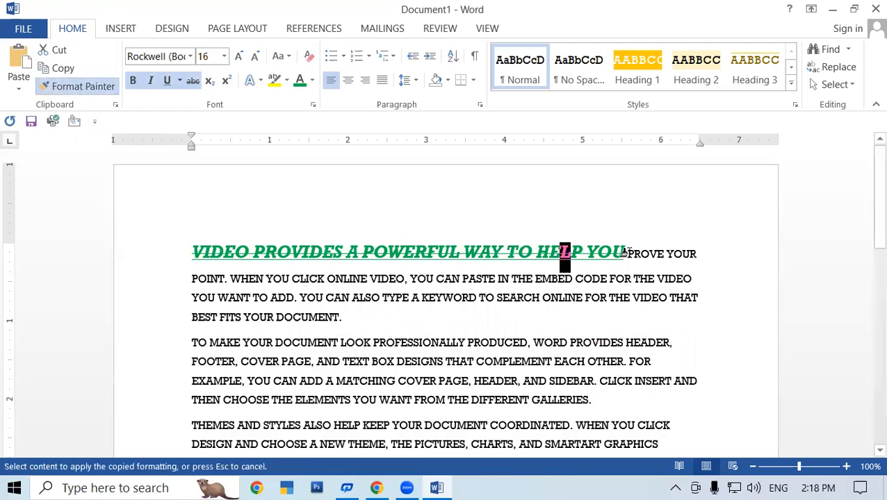
mouse_move(624, 254)
mouse_down()
mouse_move(674, 368)
mouse_move(487, 455)
mouse_move(492, 287)
mouse_up()
scroll(492, 287, up, 6)
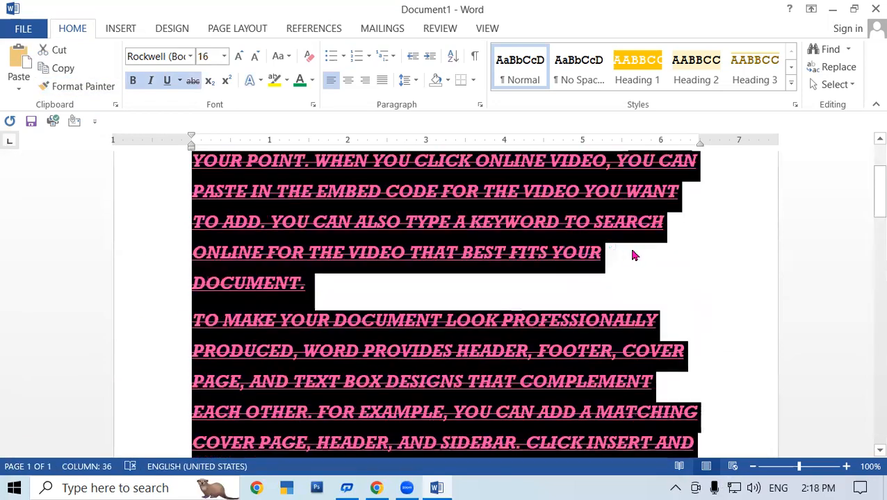
click(697, 253)
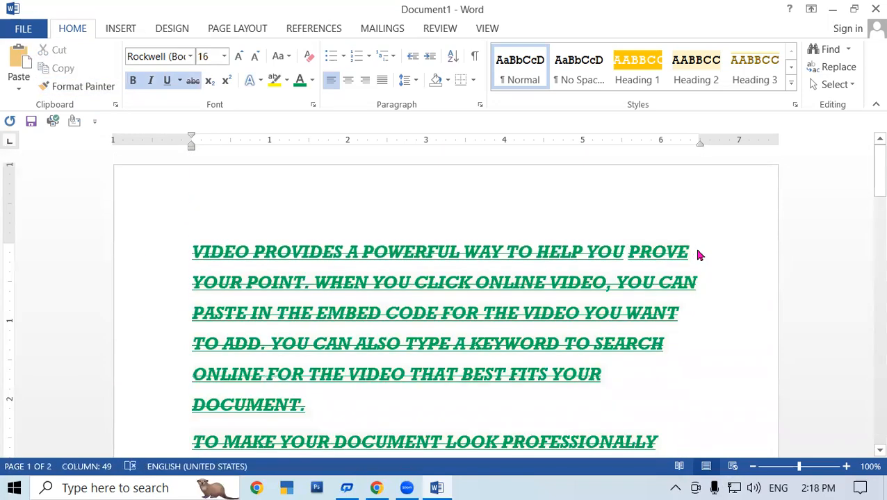
Step: Undo the Format Painter copy on the text after the green opening phrase and deselect it
scroll(695, 251, down, 5)
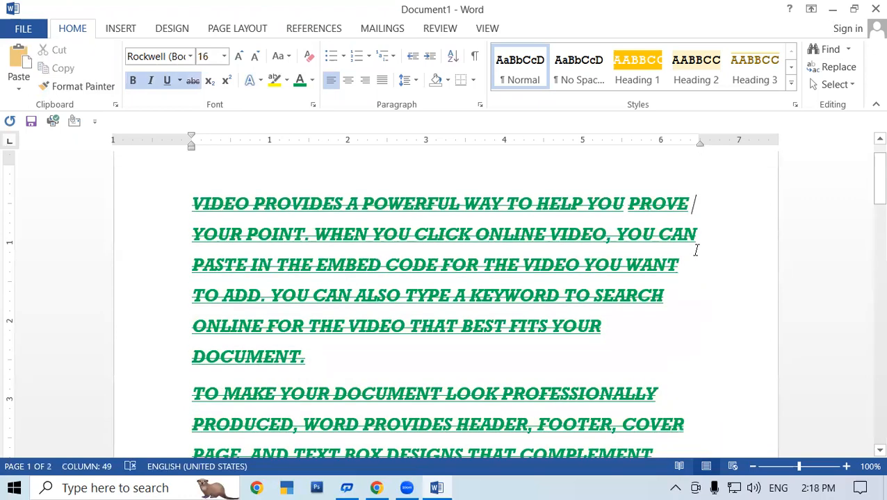
scroll(537, 267, down, 3)
scroll(533, 259, up, 7)
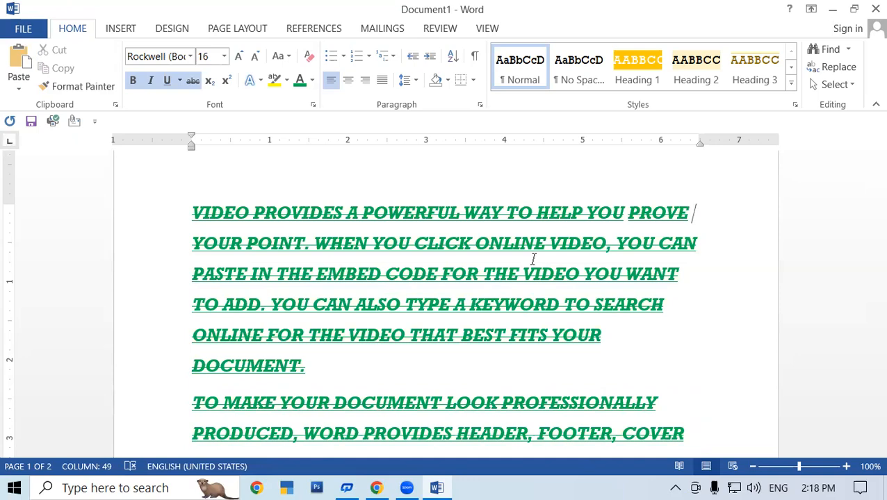
key(ctrl+shift+End)
key(ctrl+space)
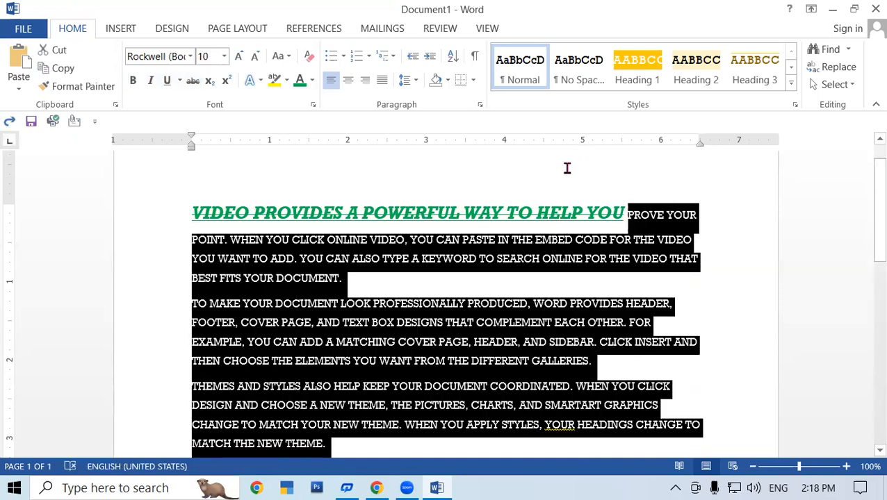
click(494, 207)
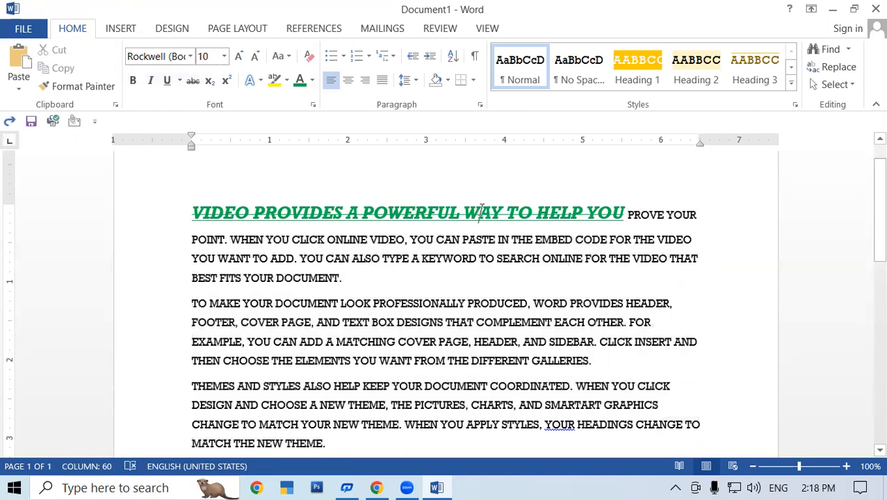
Step: Copy the formatting of the letters AY in WAY onto all the text after the green opening phrase, and deselect it
drag(479, 208, 501, 212)
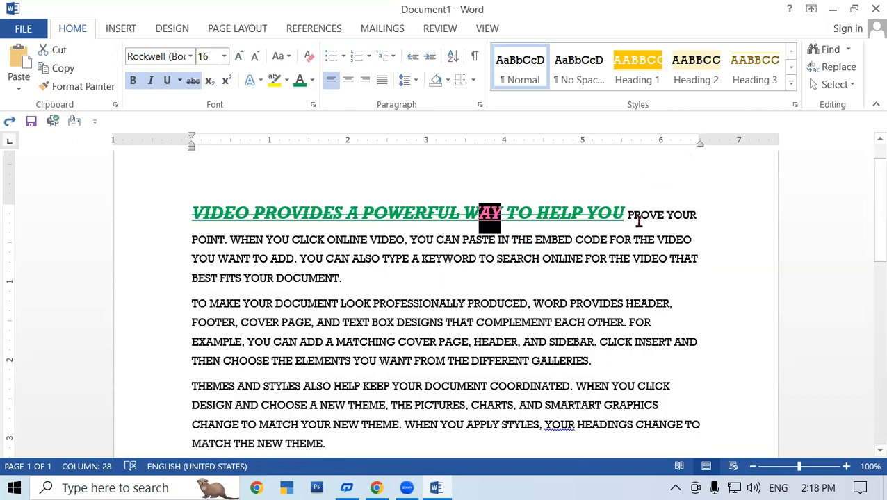
drag(627, 214, 457, 173)
scroll(486, 236, up, 15)
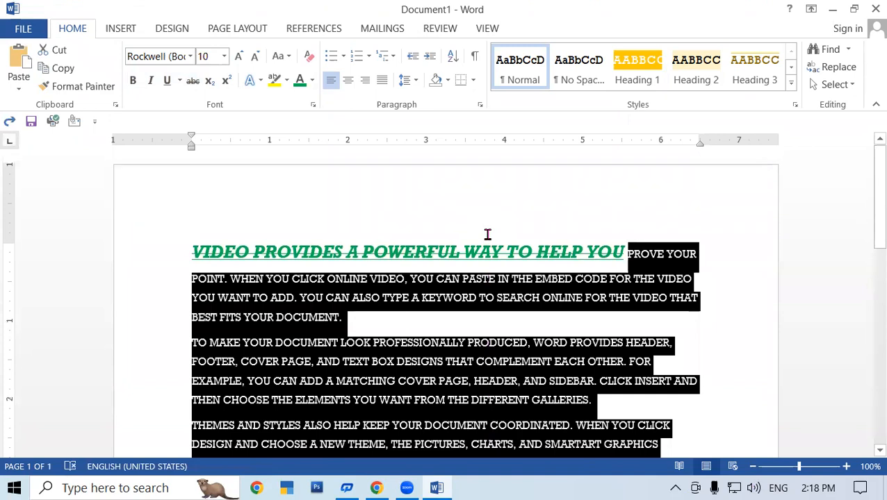
key(ctrl+shift+v)
click(672, 369)
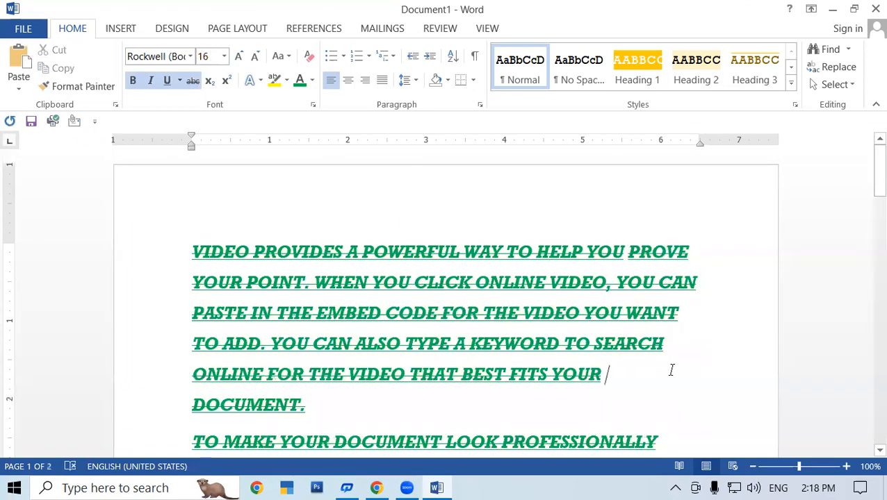
Step: Clear all formatting from the entire document text and deselect it
scroll(671, 370, down, 5)
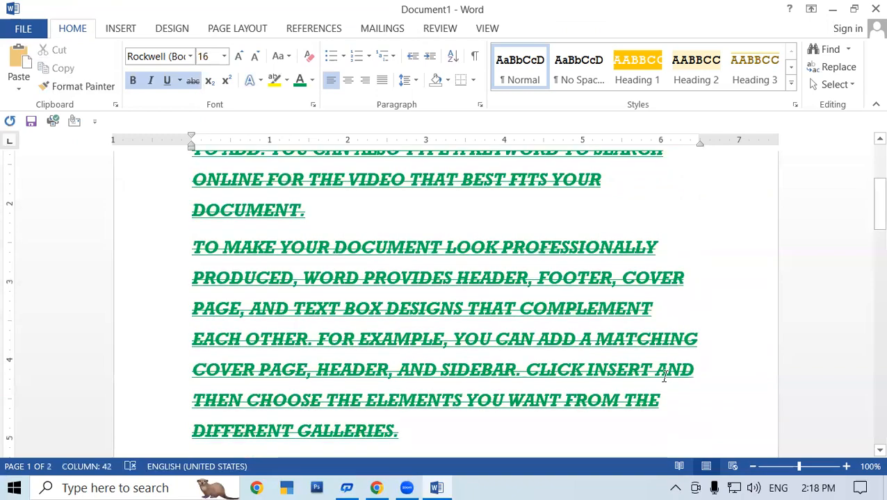
scroll(663, 379, down, 8)
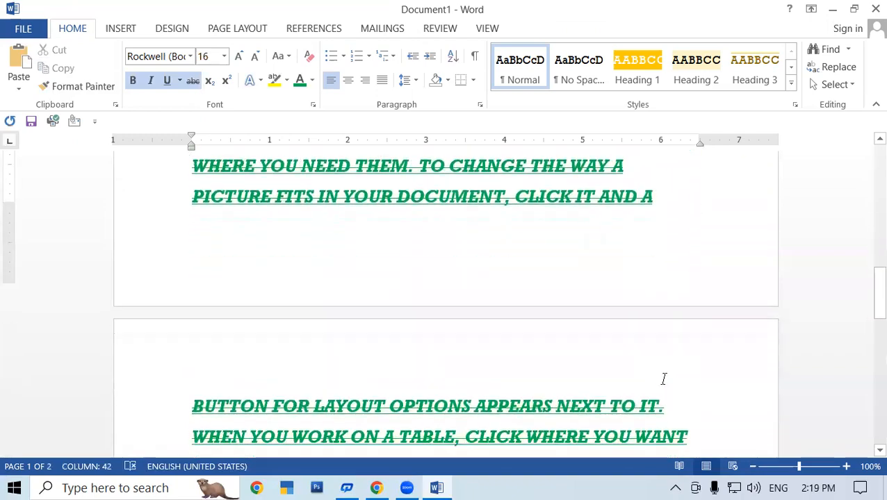
scroll(668, 274, up, 5)
scroll(668, 273, up, 6)
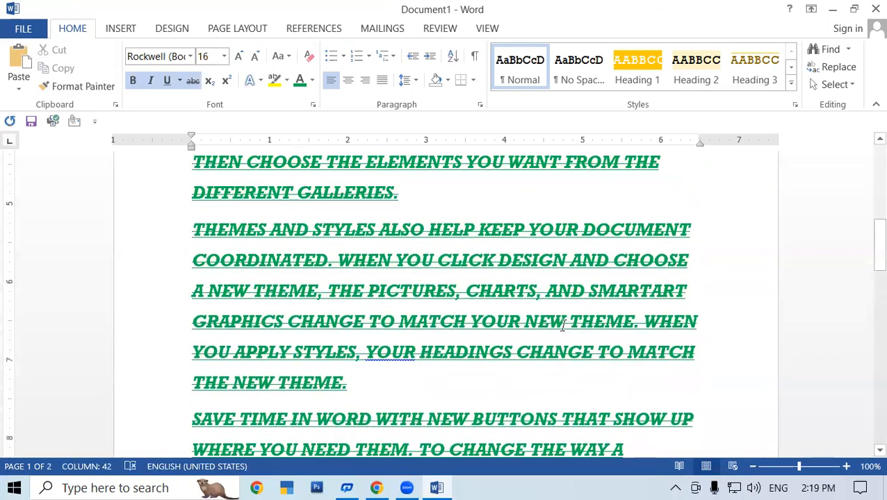
scroll(497, 310, up, 1)
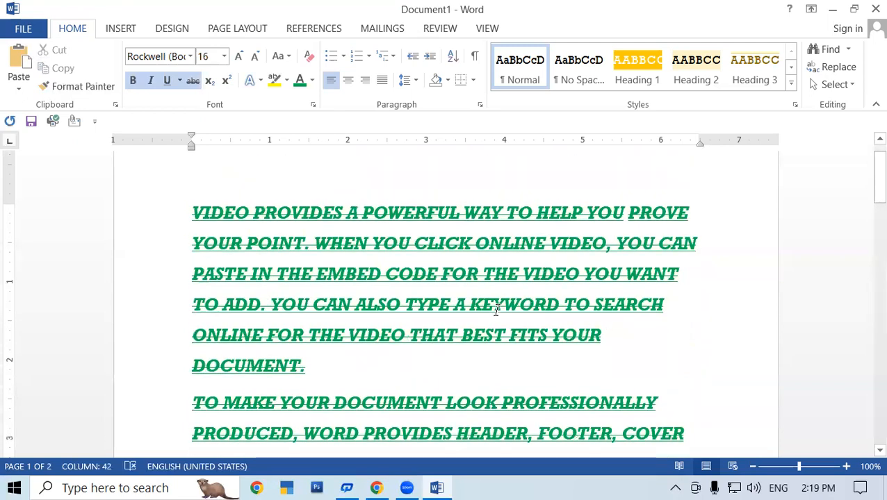
scroll(497, 309, up, 1)
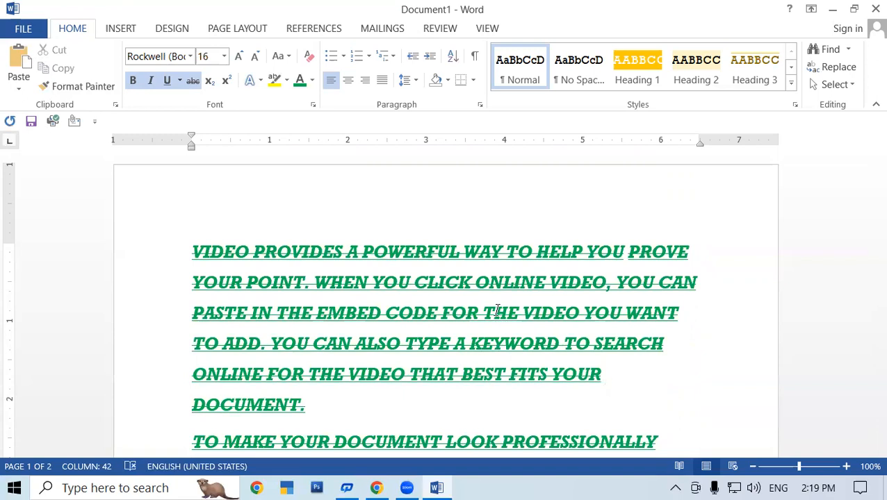
key(ctrl+a)
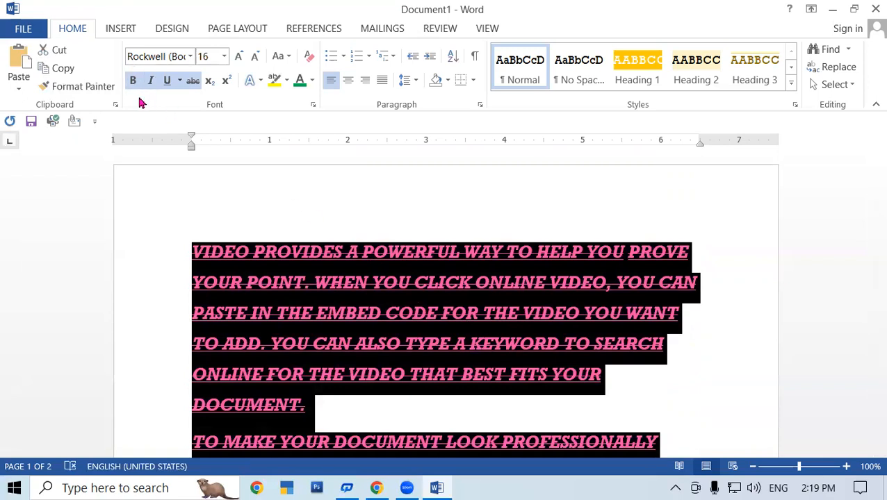
click(309, 57)
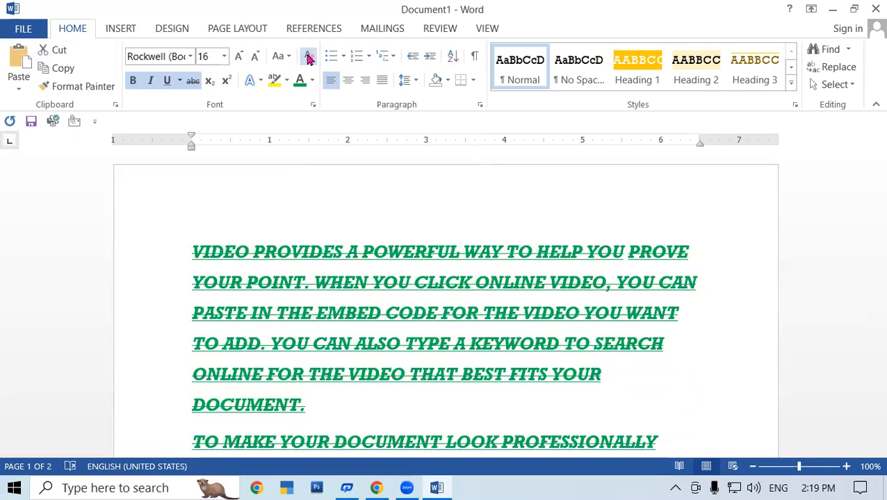
click(730, 320)
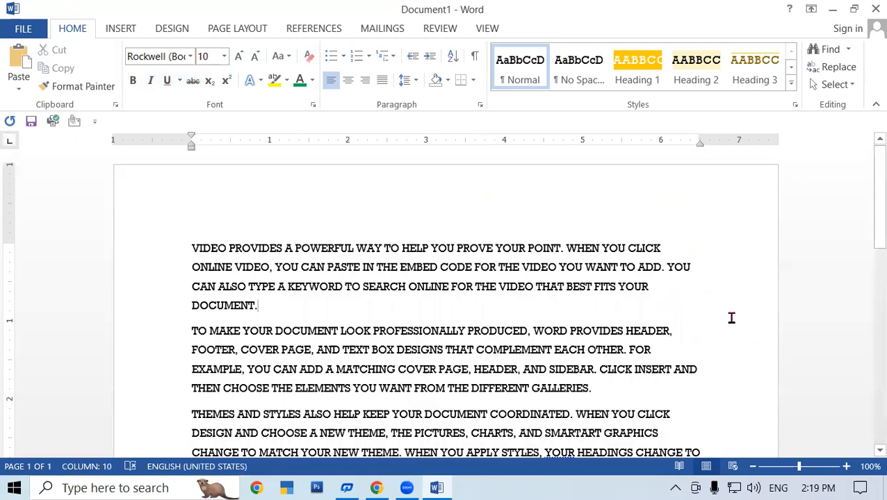
Step: Enlarge the opening text from VIDEO through WHEN to size 14 and colour it green
scroll(731, 318, down, 15)
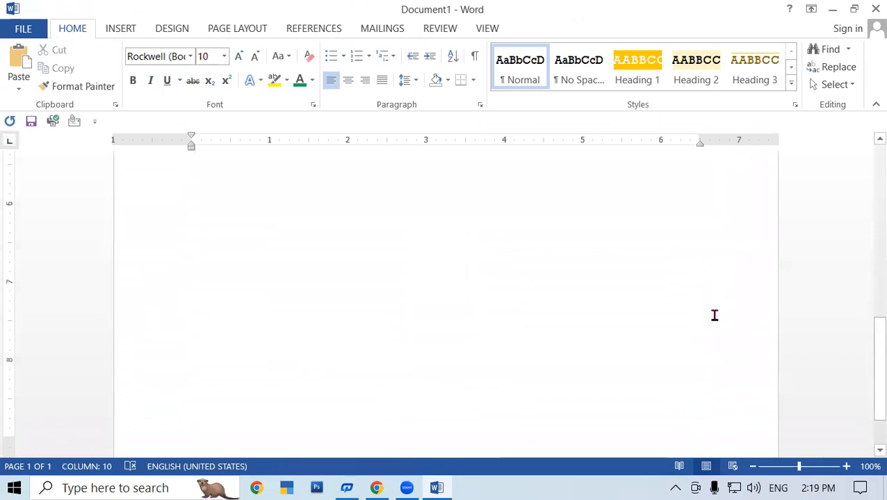
scroll(713, 316, up, 5)
scroll(709, 314, up, 8)
scroll(709, 314, down, 2)
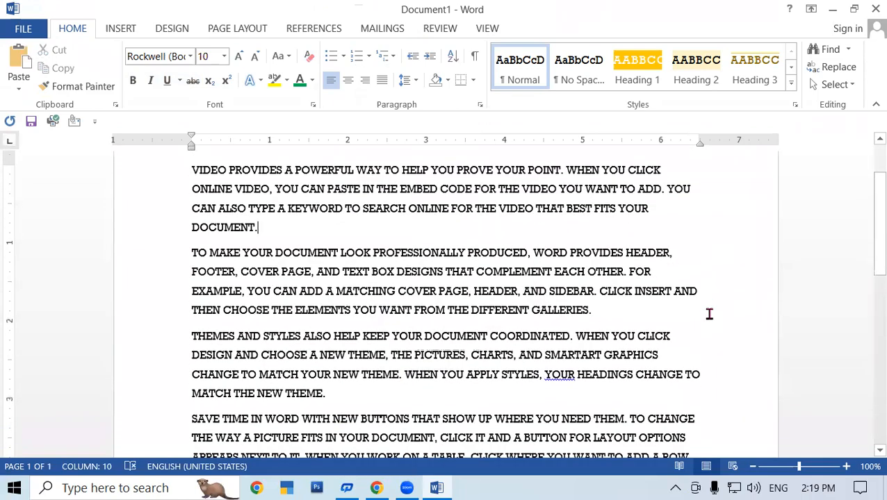
scroll(485, 248, up, 2)
drag(186, 249, 577, 243)
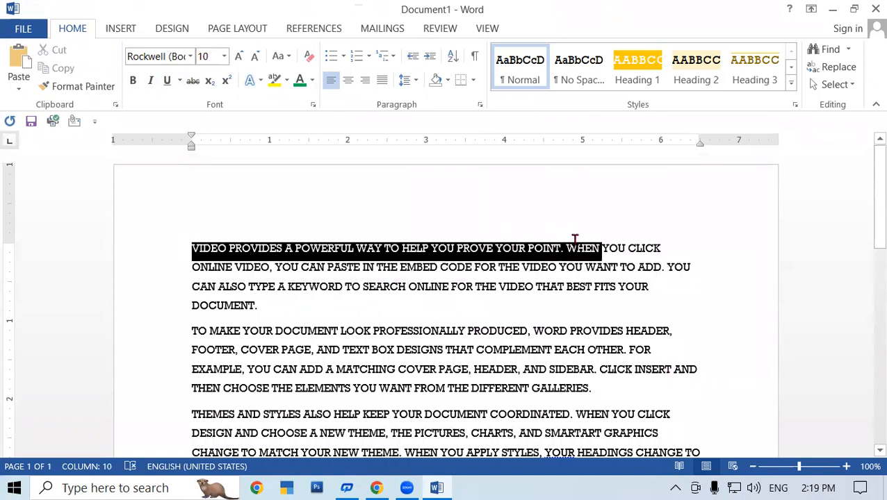
click(238, 56)
click(238, 55)
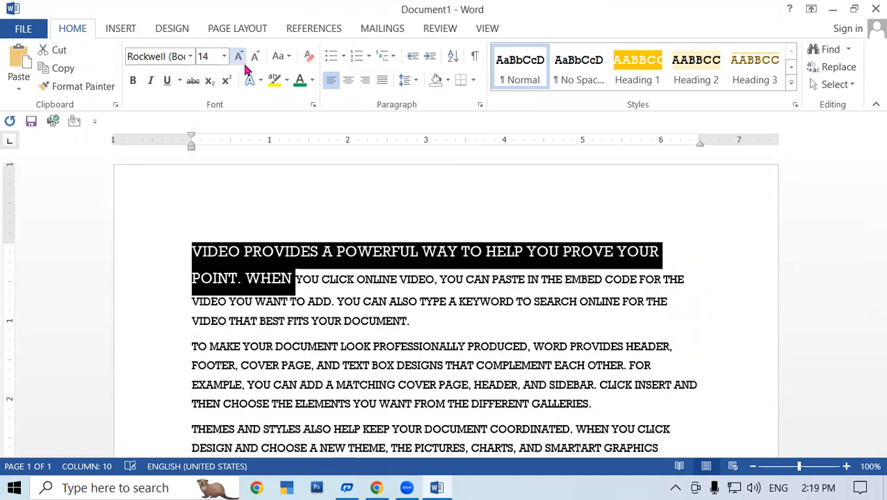
click(300, 80)
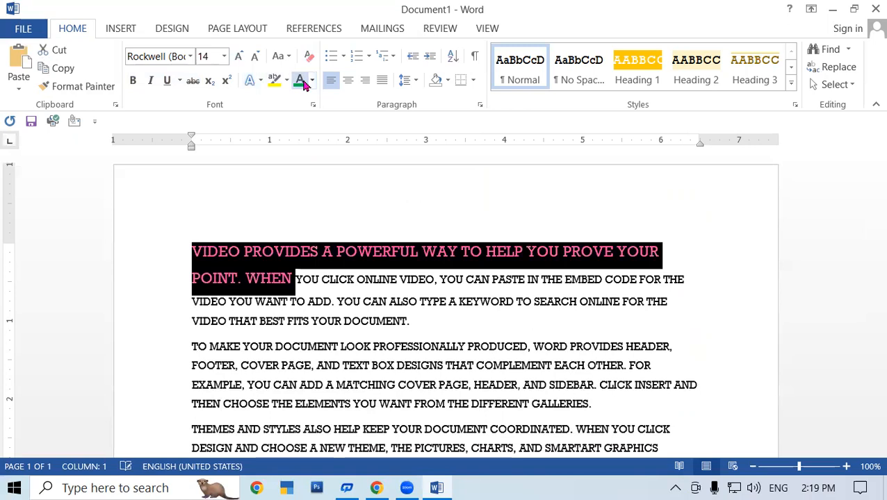
Step: Make the selected opening text bold, italic and underlined with a yellow highlight, and deselect it
click(133, 81)
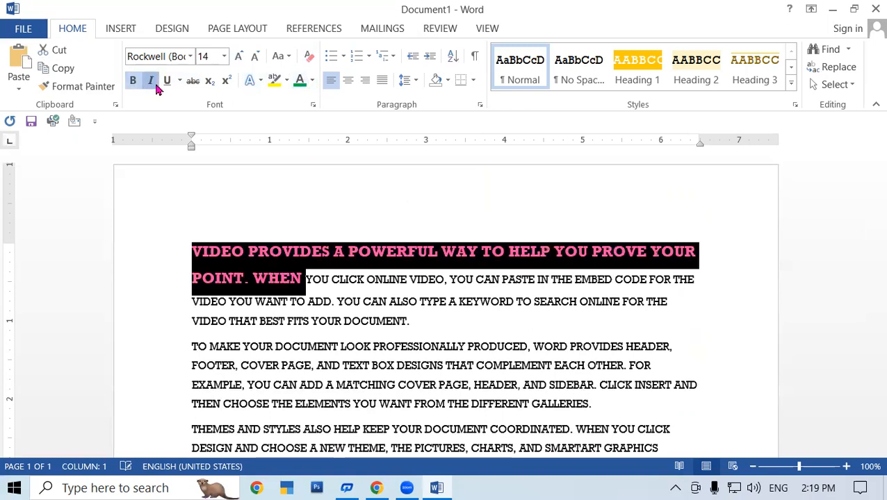
click(154, 85)
click(168, 82)
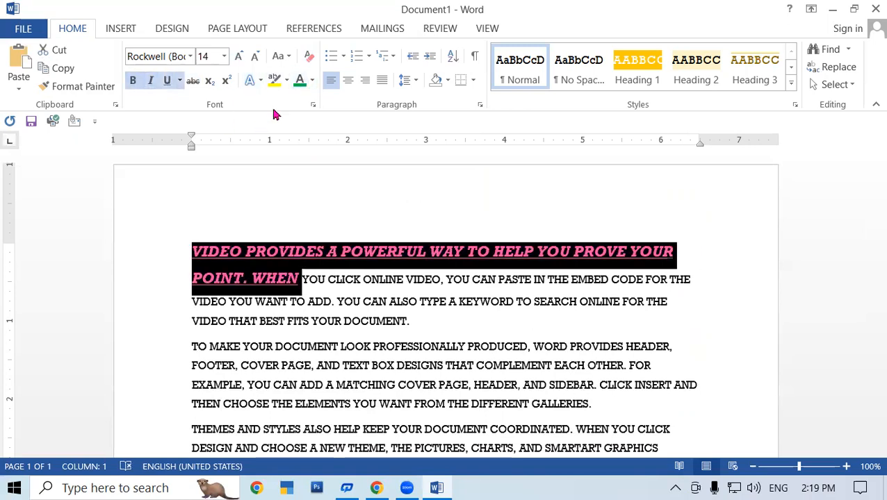
click(287, 82)
click(278, 104)
click(428, 333)
Step: Copy the formatting from the start of the highlighted opening text onto all the remaining text with Format Painter
drag(193, 251, 255, 253)
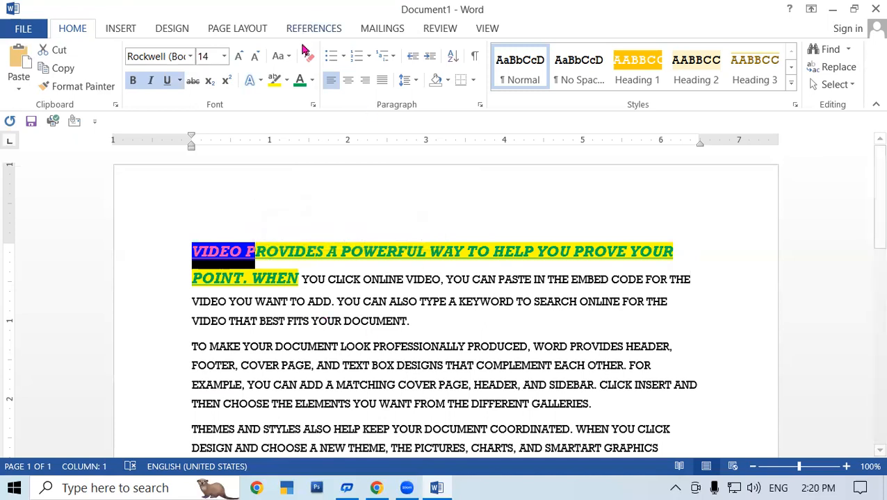
click(287, 80)
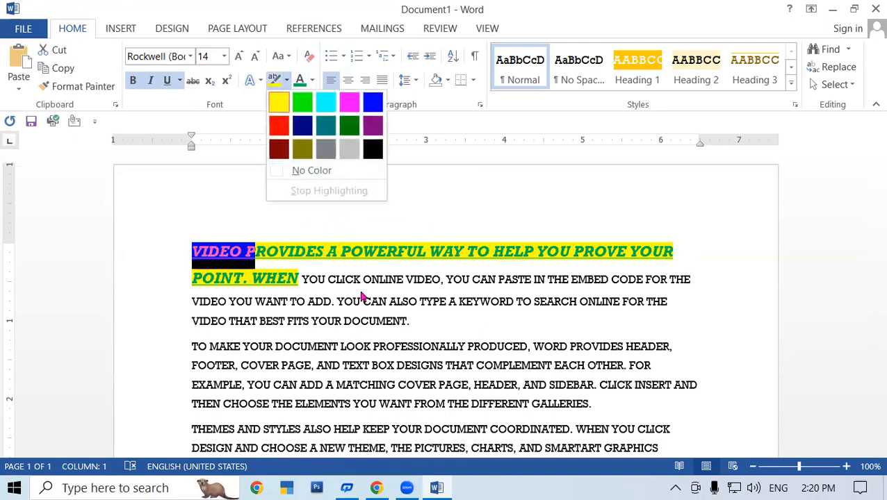
key(Escape)
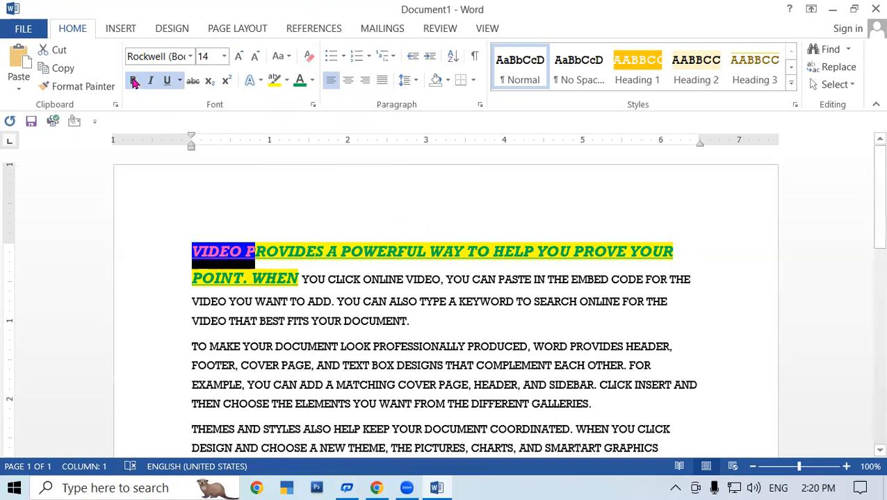
click(106, 86)
mouse_move(300, 278)
mouse_down()
mouse_move(550, 486)
mouse_move(556, 400)
mouse_move(492, 336)
mouse_up()
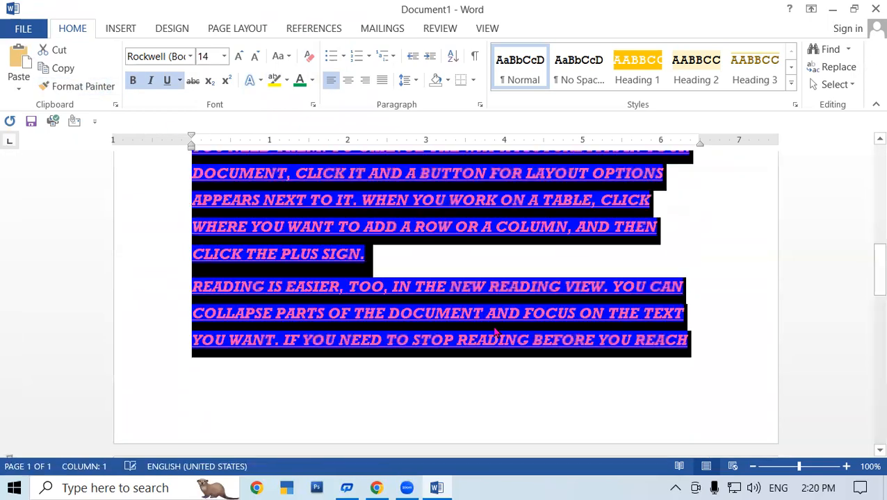
scroll(541, 353, up, 5)
click(706, 321)
scroll(706, 320, up, 5)
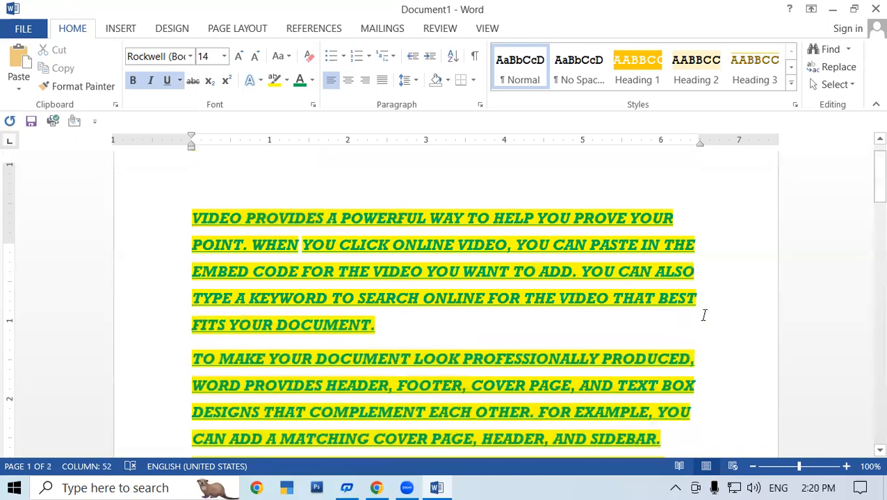
Step: Clear the font formatting from the whole highlighted document and deselect the text
key(ctrl+a)
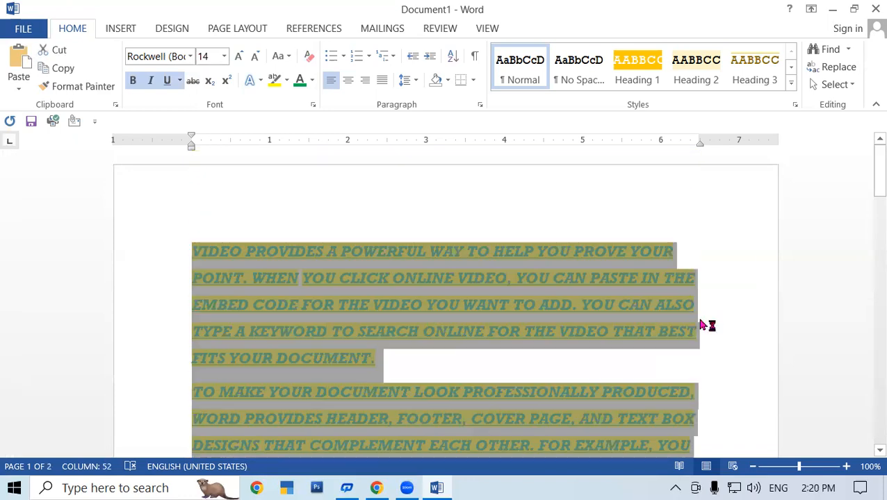
click(310, 57)
click(615, 348)
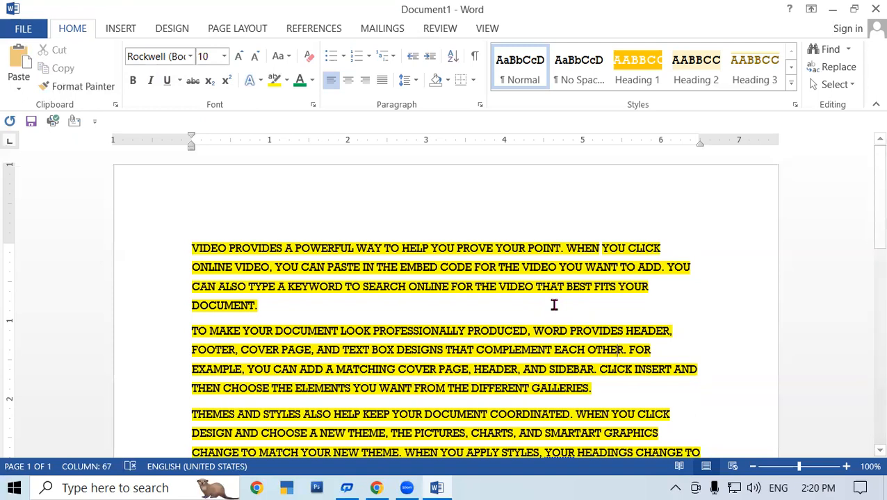
Step: Remove the yellow highlight from the whole document by setting the highlight to No Color
key(ctrl+a)
click(287, 80)
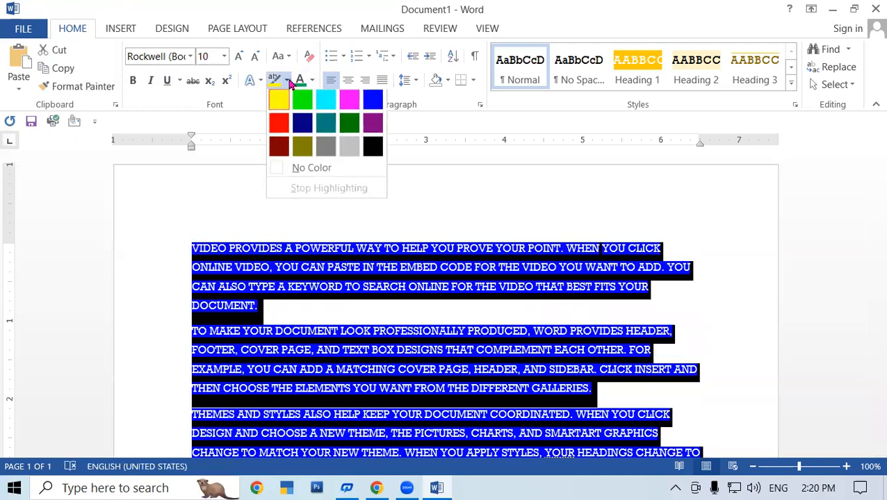
click(323, 173)
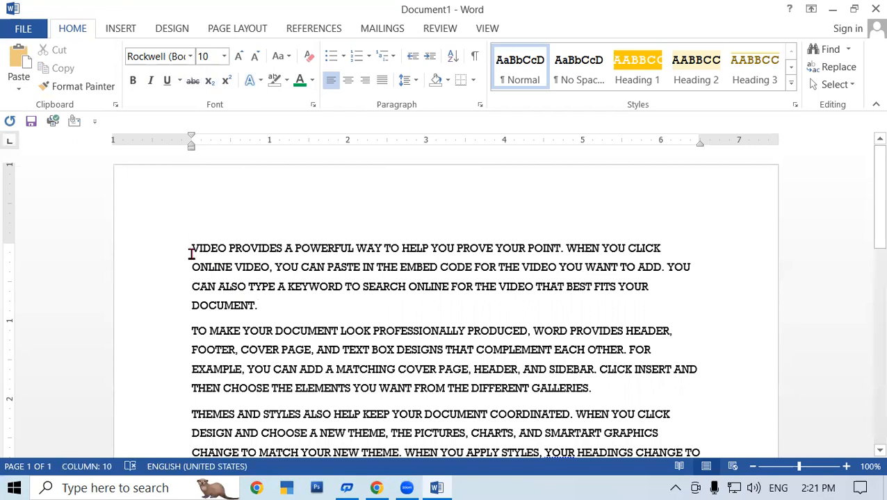
Step: Enlarge the first paragraph to size 14, apply strikethrough to it, and deselect it
drag(192, 248, 280, 308)
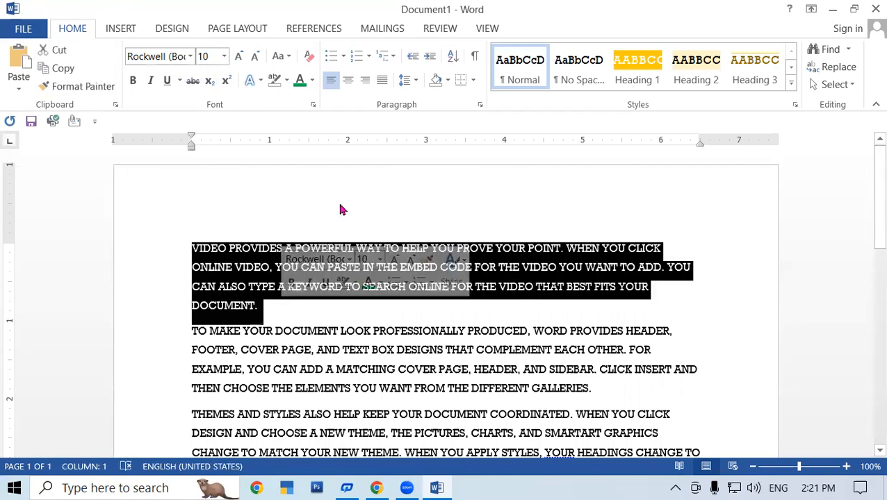
key(ctrl+shift+period)
key(ctrl+shift+period)
key(ctrl+shift+period)
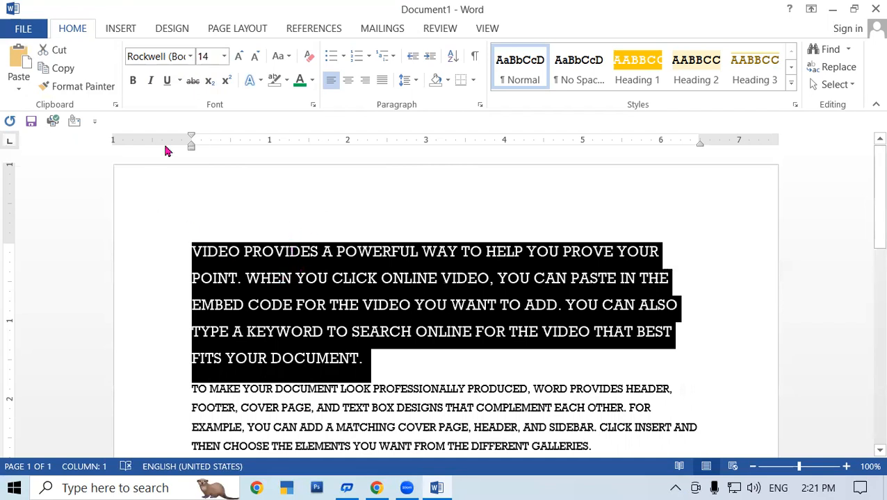
click(192, 80)
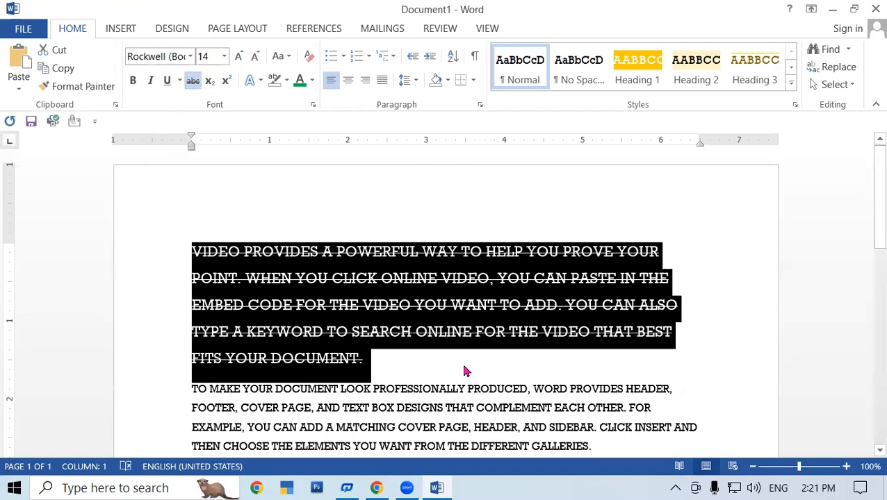
click(465, 369)
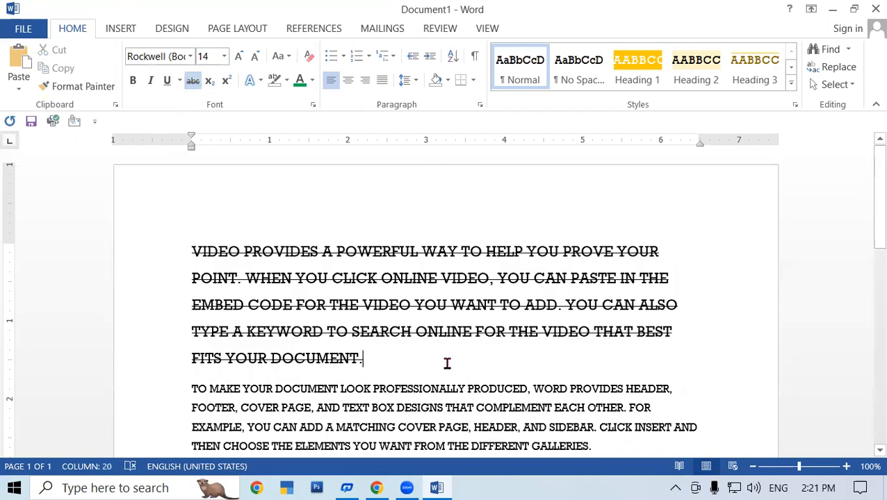
Step: Turn the first paragraph's strikethrough off and back on, then deselect the paragraph
drag(194, 251, 371, 363)
click(193, 81)
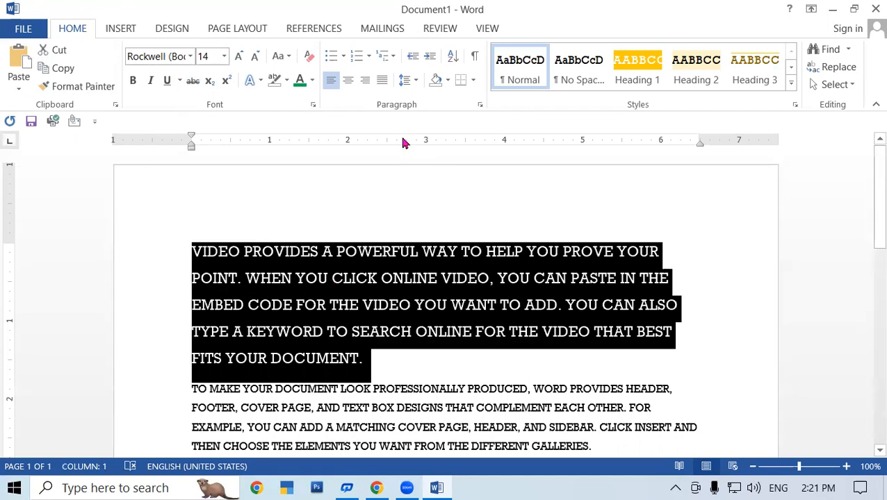
click(192, 82)
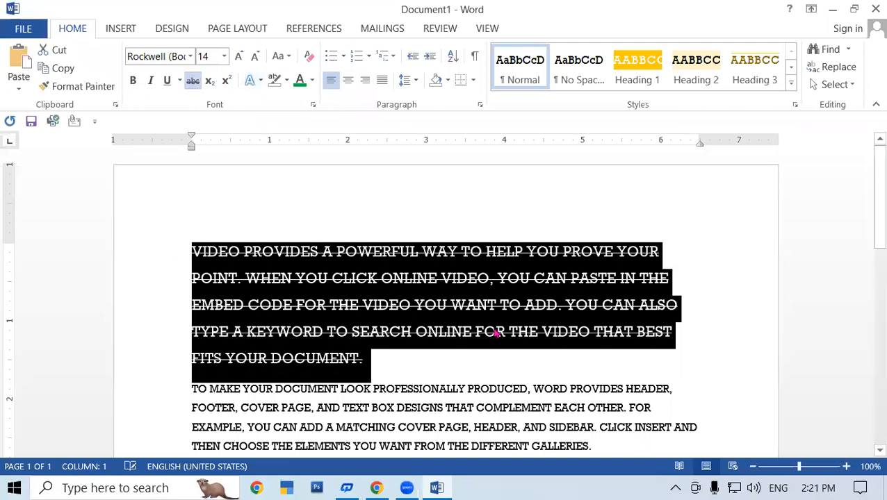
click(536, 342)
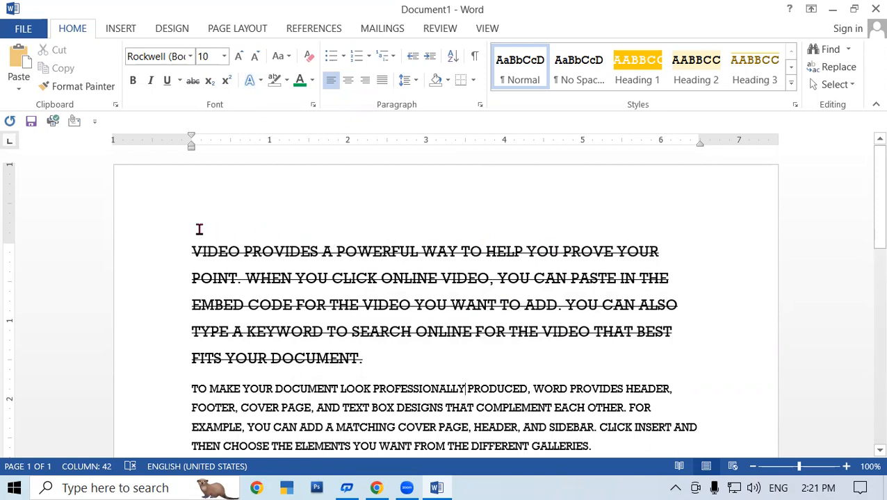
Step: Toggle strikethrough off, on and off again for the first paragraph, leaving its text without strikethrough
drag(192, 251, 453, 381)
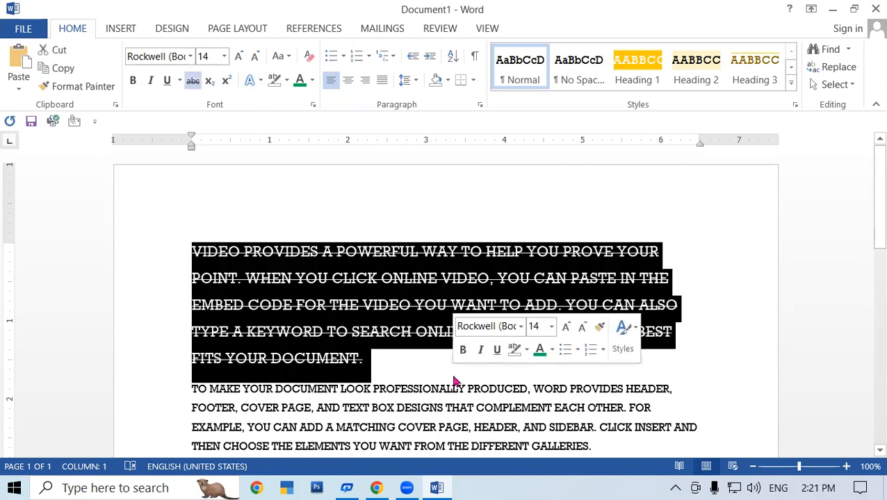
click(189, 81)
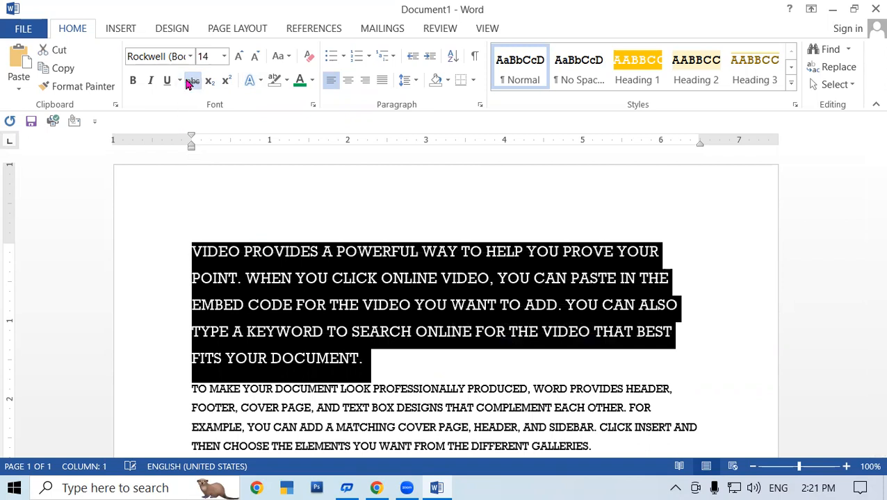
click(189, 82)
click(189, 81)
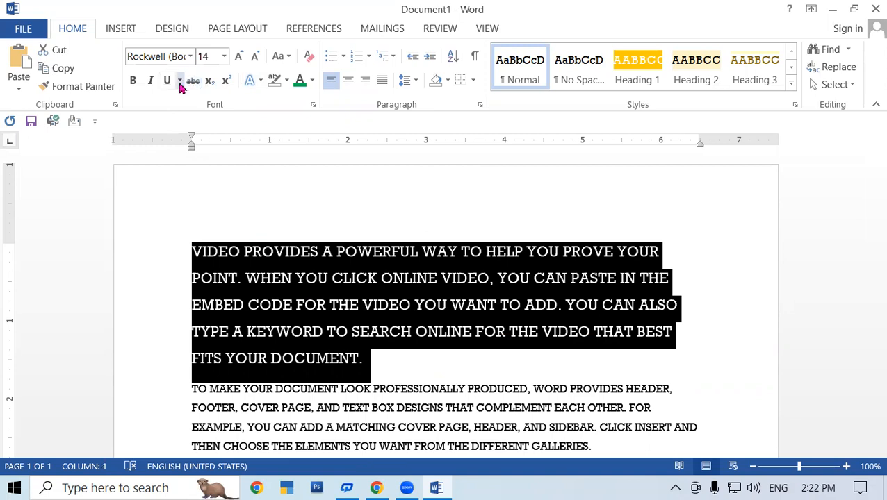
Step: Underline the first paragraph with a red underline color and deselect it
click(180, 81)
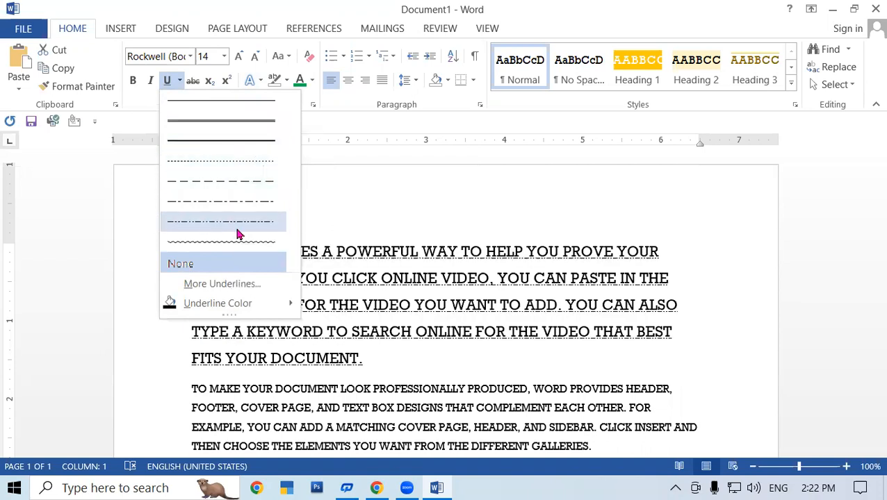
mouse_move(231, 303)
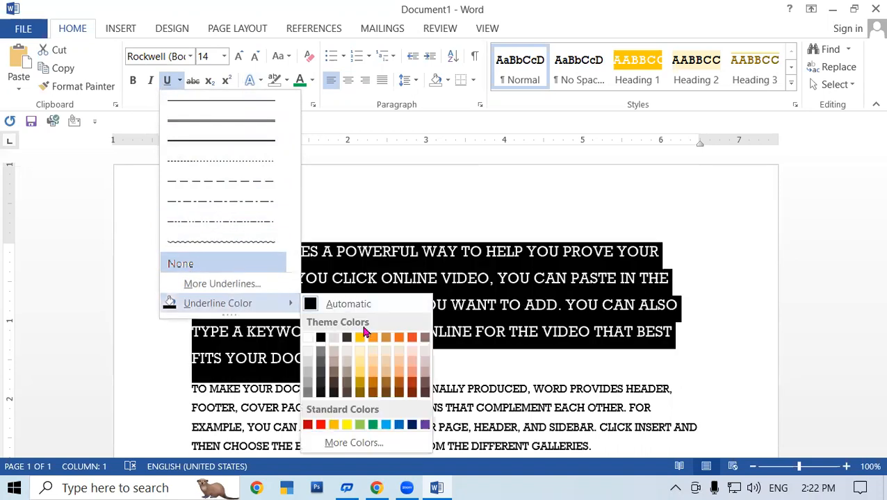
click(320, 426)
click(745, 339)
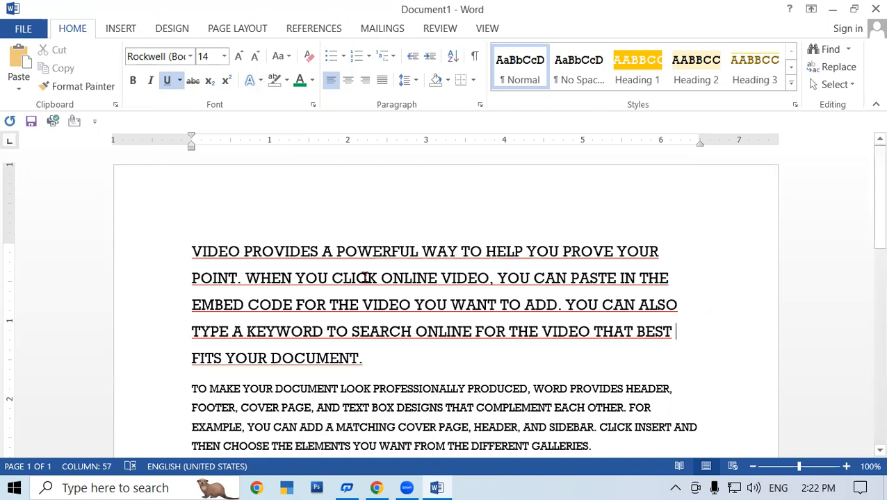
Step: Change the first paragraph's underline to the thick line style
drag(186, 252, 416, 364)
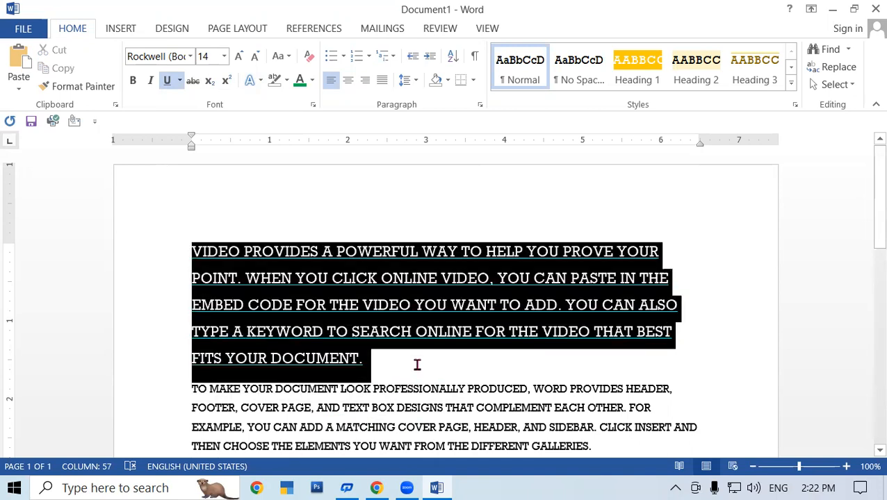
click(180, 80)
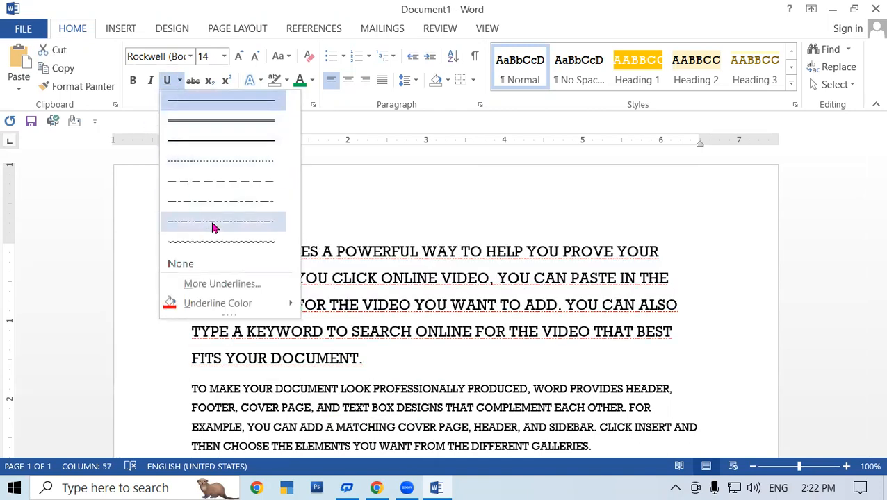
click(221, 147)
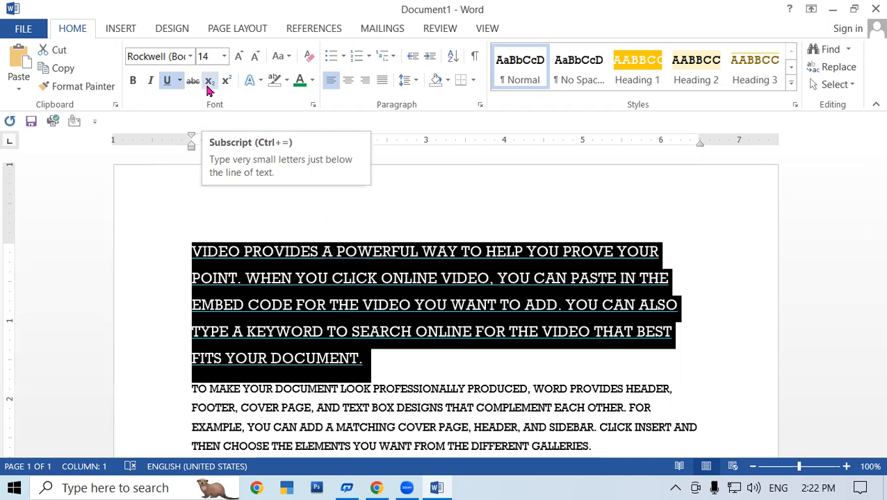
Step: Apply the black text effect with an orange-red shadow to the first paragraph and deselect it
click(263, 80)
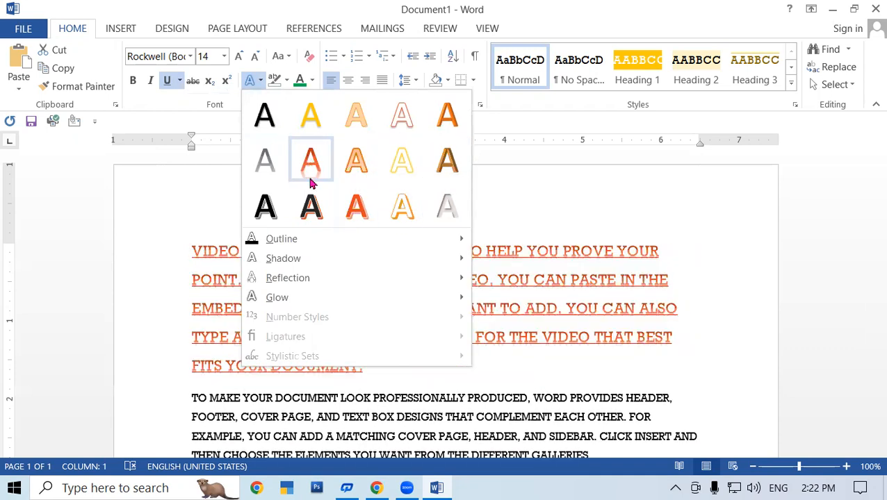
click(313, 218)
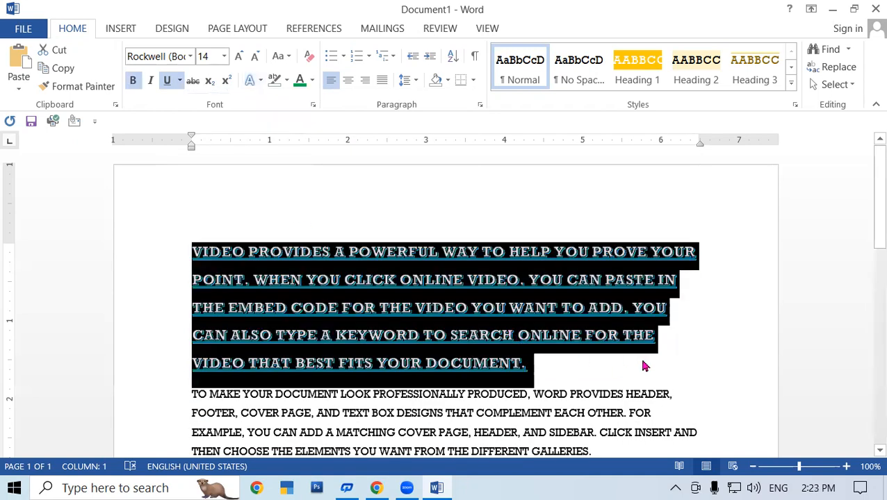
click(644, 366)
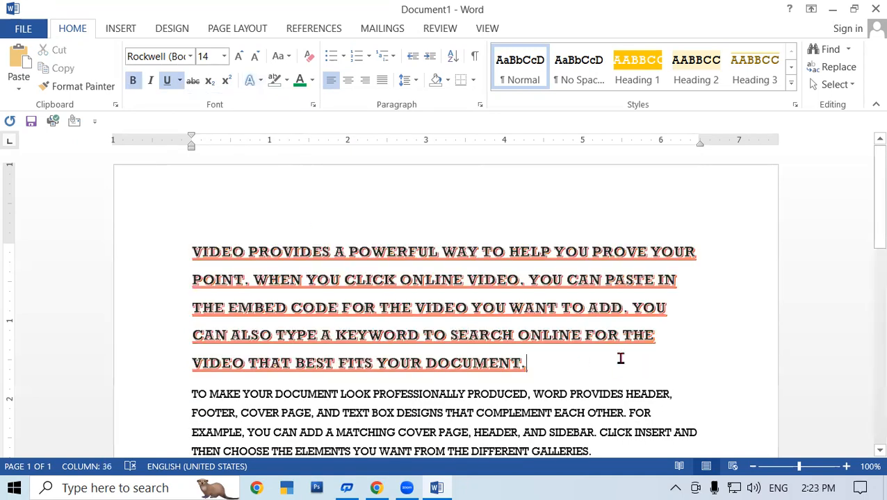
Step: Remove the underline from the first paragraph, apply the orange-red text effect with reflection, and deselect it
drag(190, 254, 580, 387)
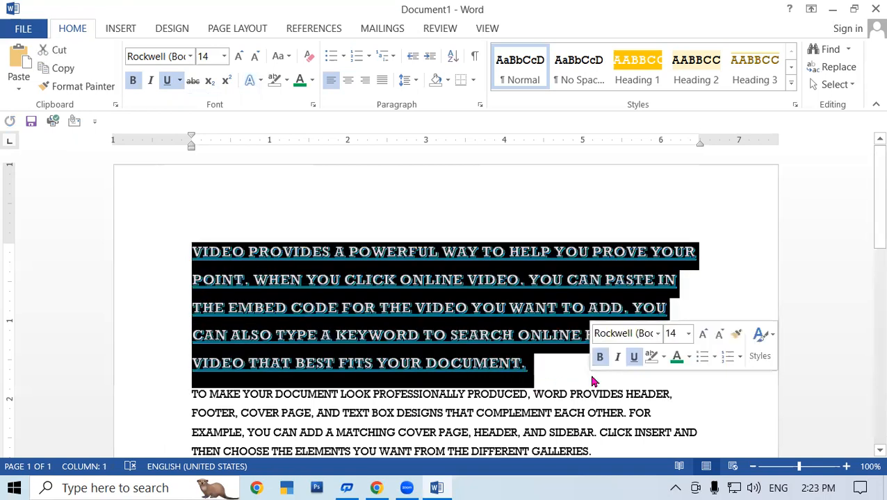
key(ctrl+u)
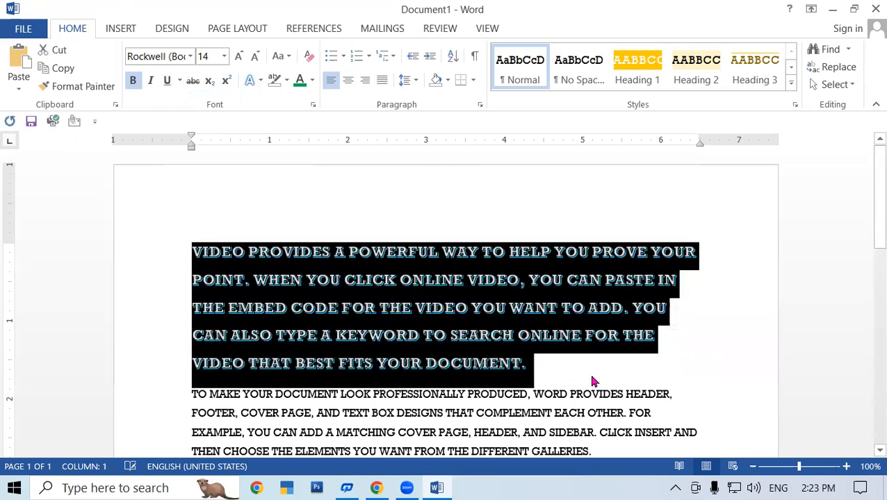
click(261, 83)
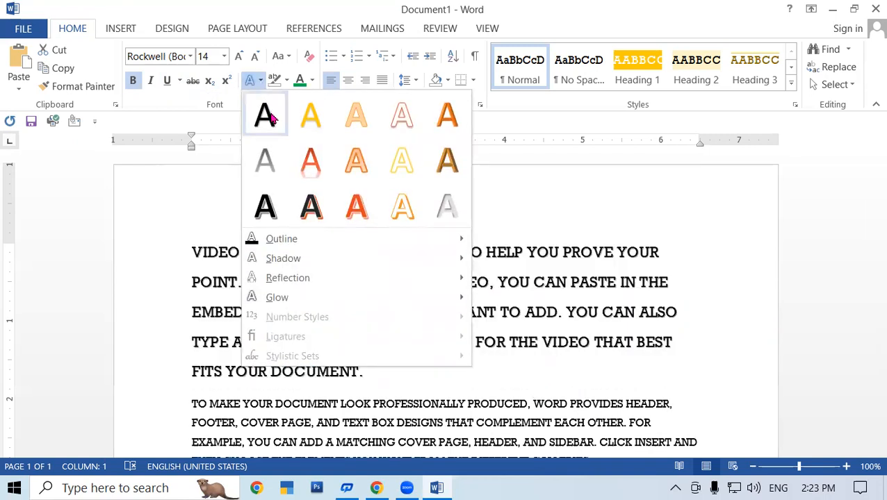
click(308, 178)
click(780, 330)
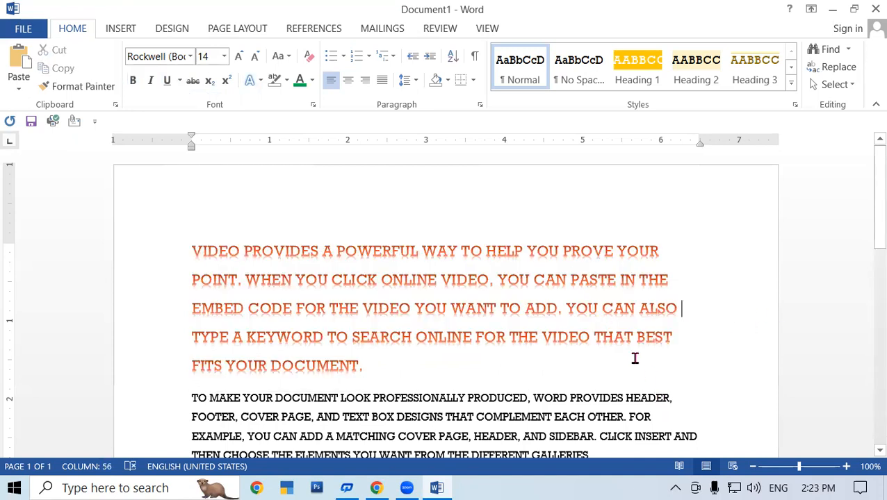
Step: Create a new blank document, enter a person's first name, and shift it along the line with blank space before it
key(ctrl+n)
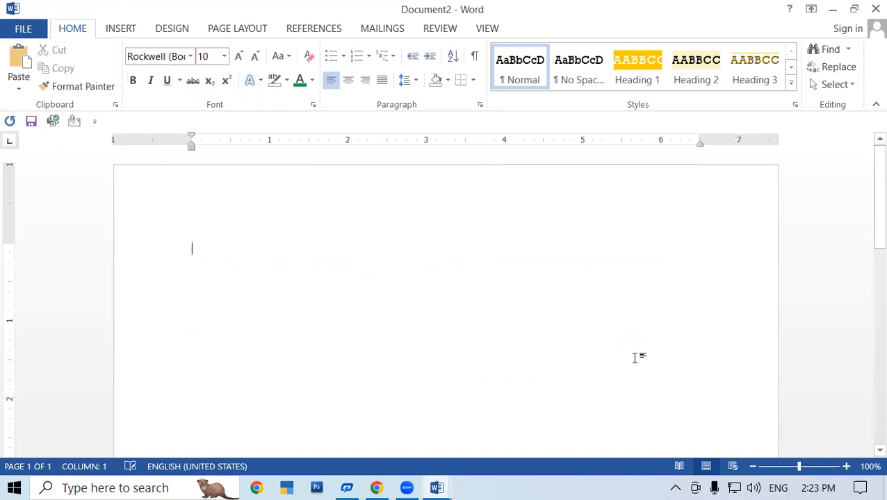
text(GA)
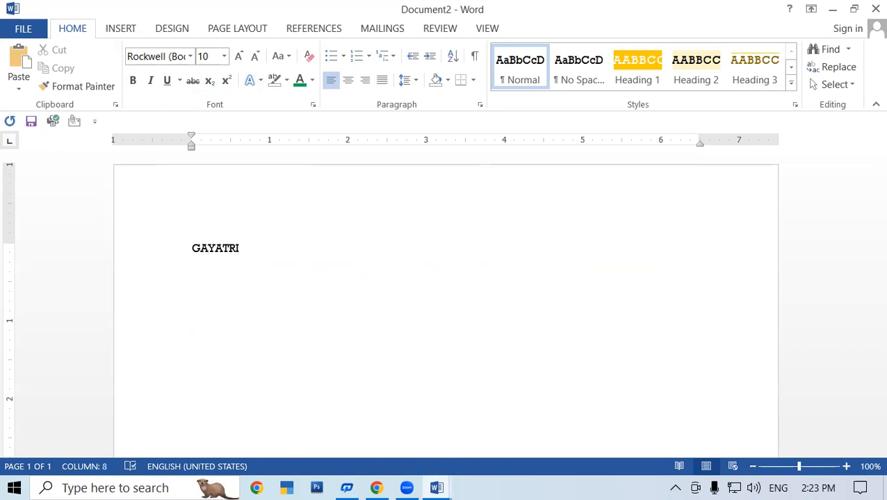
text(YATRI)
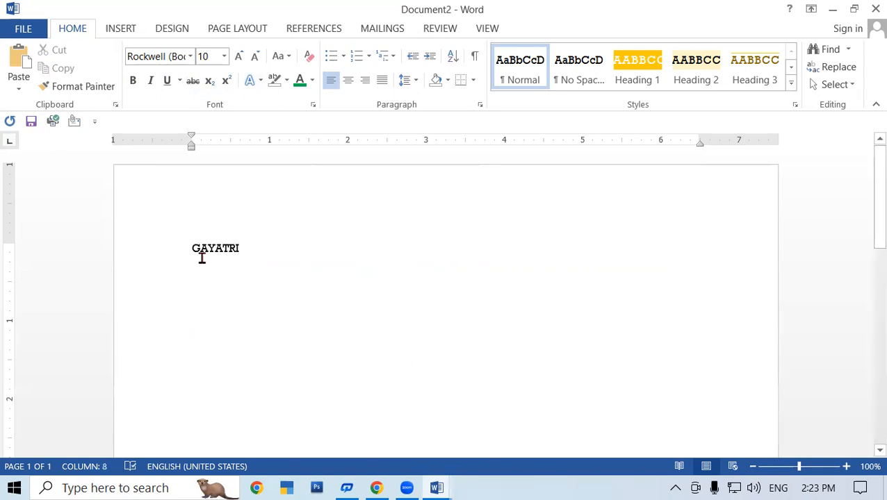
click(184, 244)
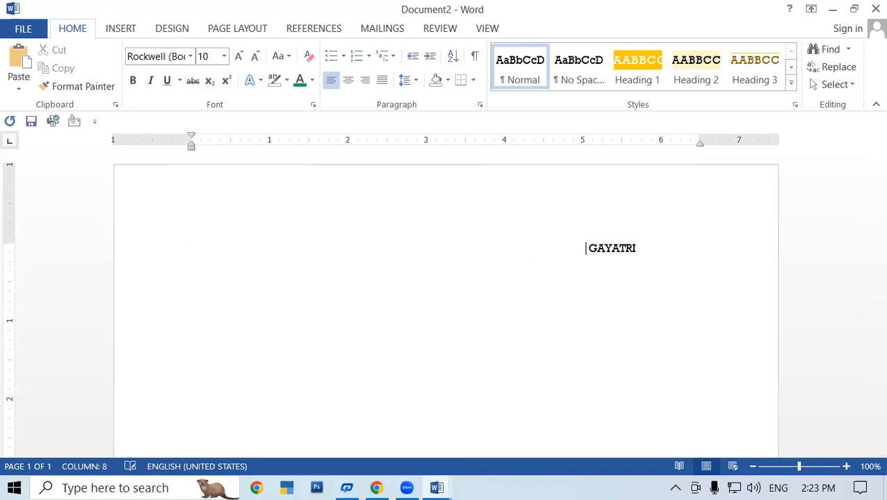
Step: Select the whole name line and enlarge its font to size 26
triple_click(714, 258)
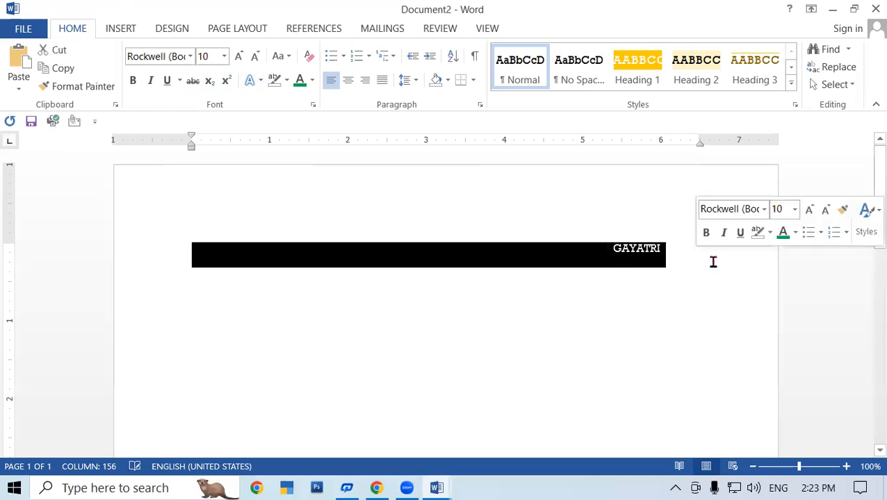
key(ctrl+shift+period)
key(ctrl+shift+period)
key(ctrl+shift+period)
key(ctrl+shift+period)
key(ctrl+shift+period)
key(ctrl+shift+period)
key(ctrl+shift+period)
key(ctrl+shift+period)
key(ctrl+shift+period)
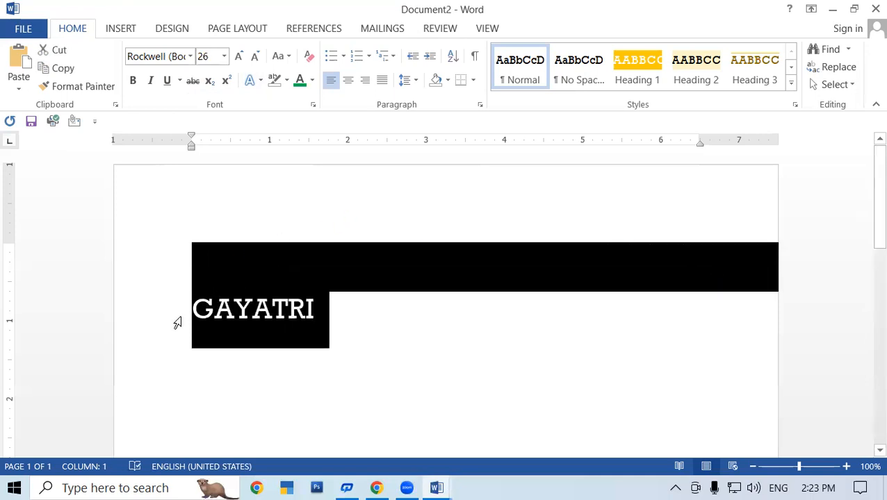
Step: Undo the last font size increase on the name line and align the name to the right
click(200, 310)
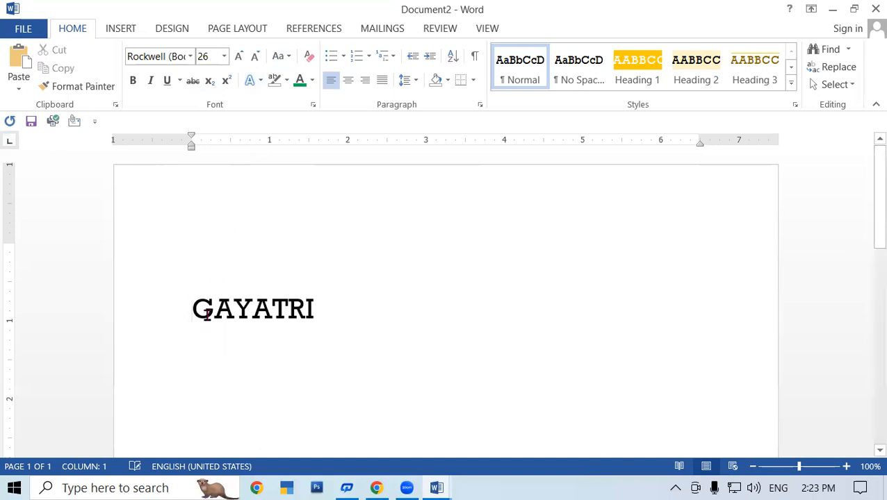
click(345, 299)
double_click(346, 300)
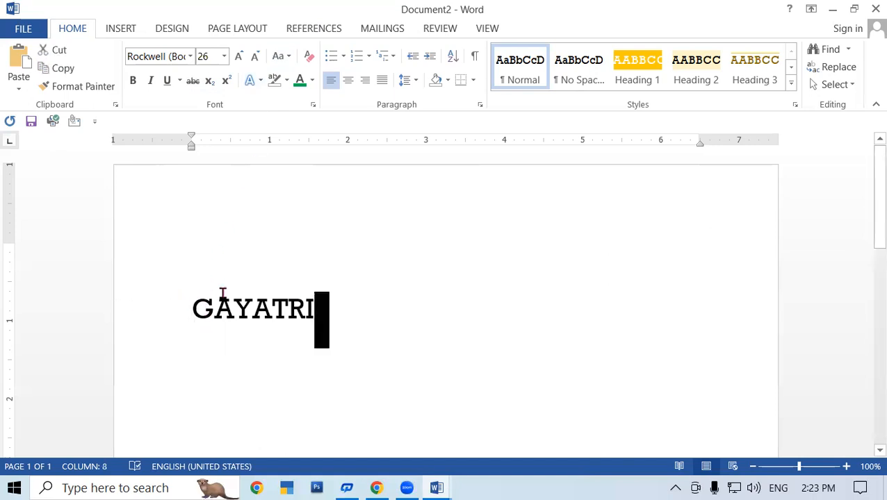
click(199, 304)
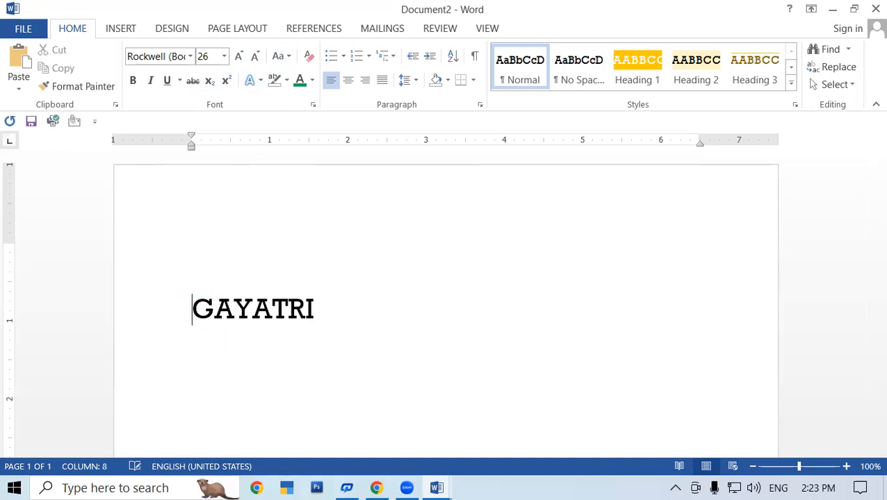
key(ctrl+z)
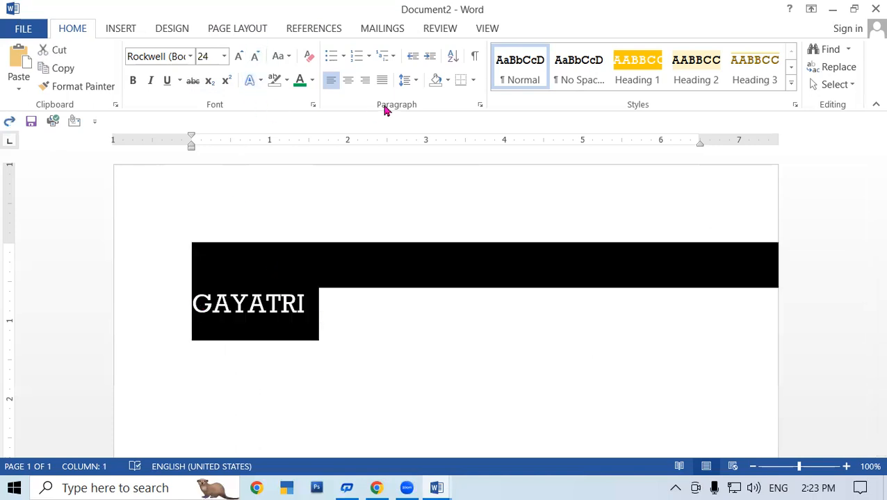
click(350, 82)
click(364, 82)
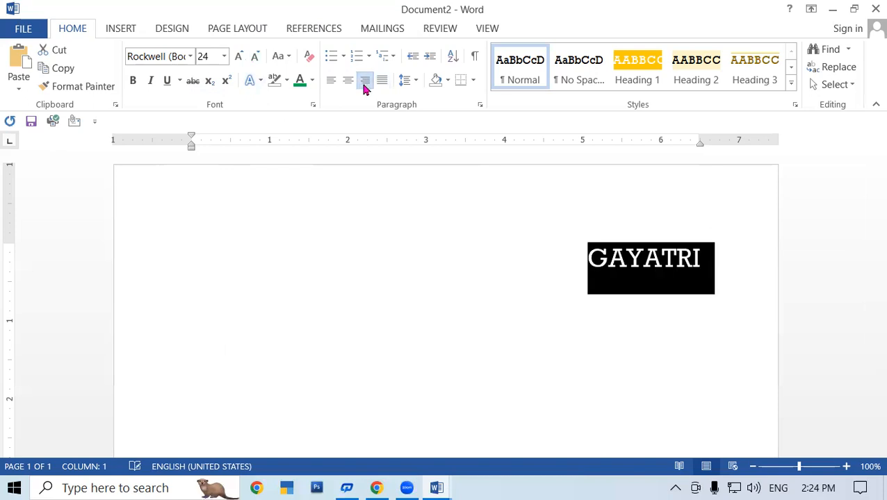
Step: Enlarge the name to size 28, make it bold, and deselect it
click(239, 55)
click(238, 55)
click(132, 81)
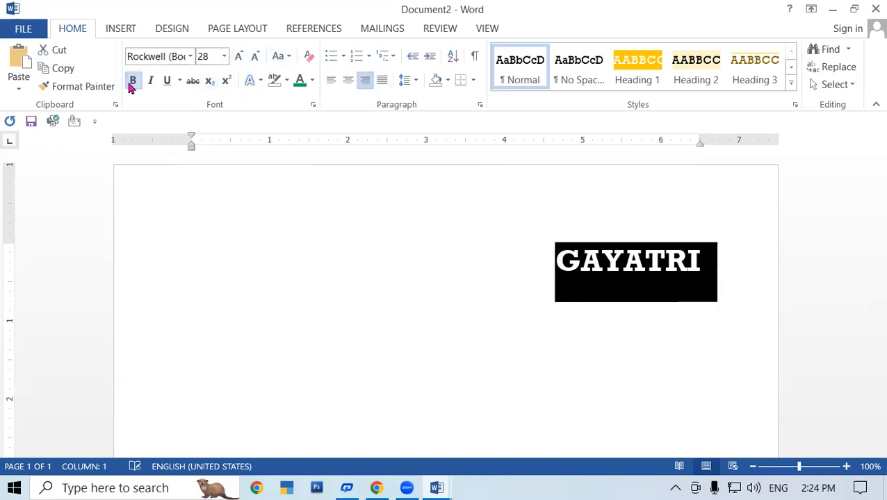
click(614, 382)
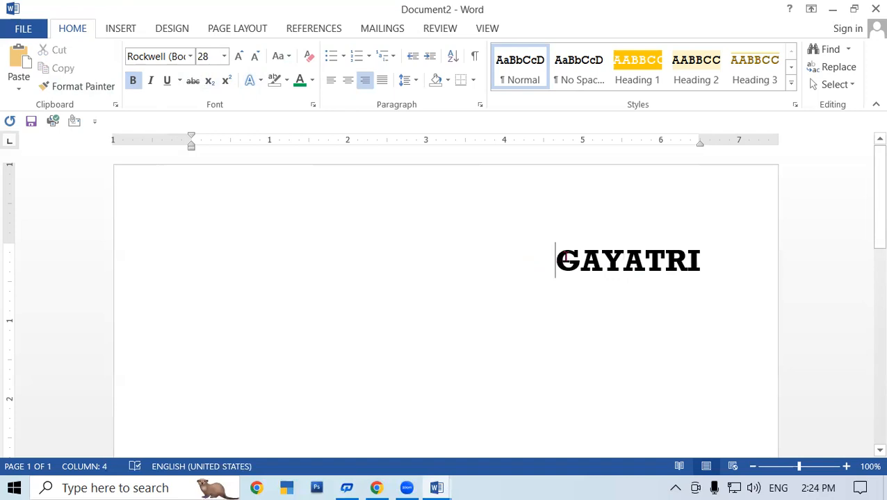
Step: Add a yellow outline text effect to the name and deselect it
triple_click(643, 263)
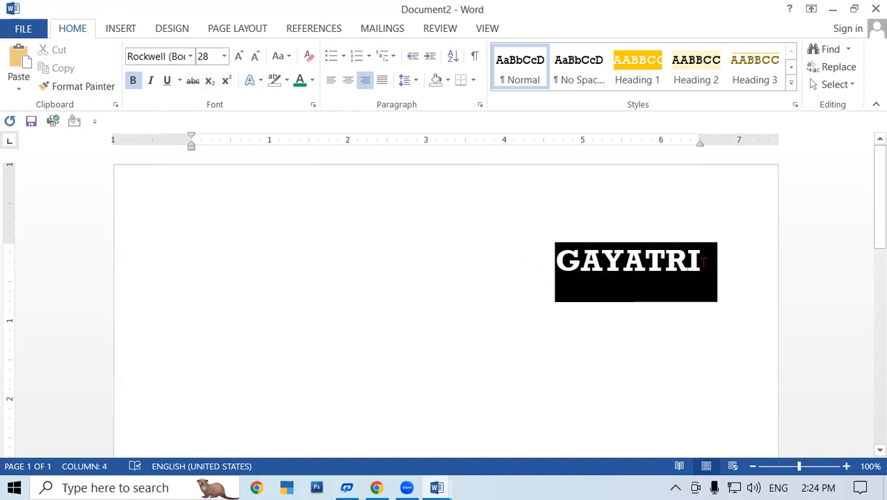
click(260, 80)
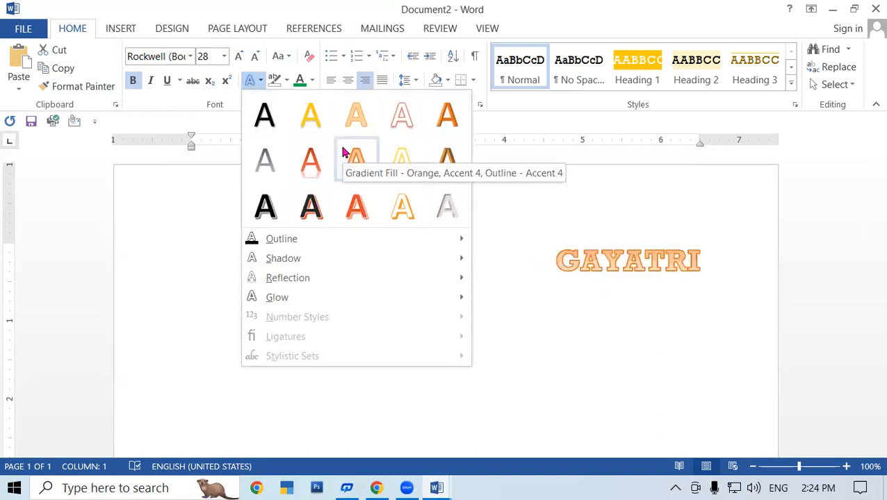
mouse_move(322, 247)
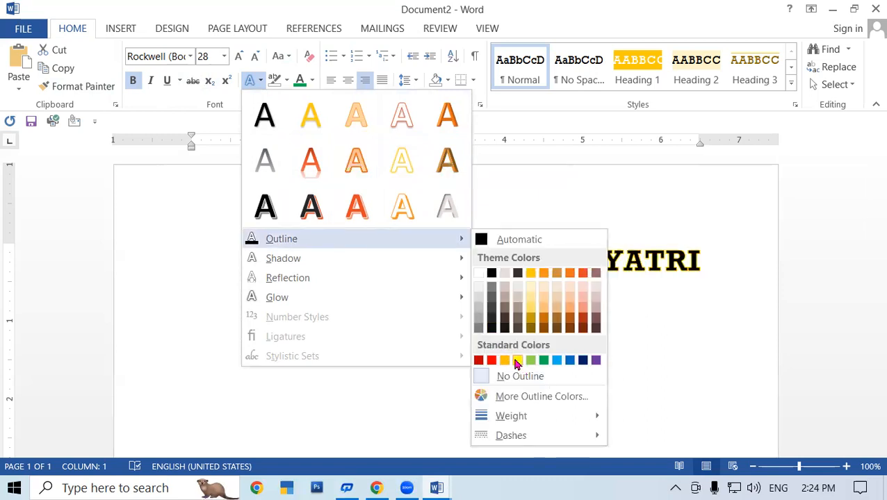
click(517, 363)
click(450, 319)
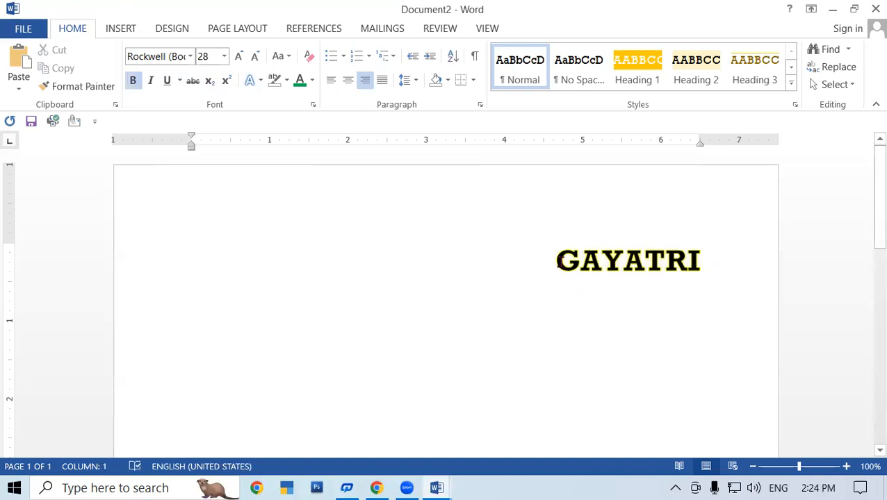
Step: Apply the last outer shadow variation, in the third row and third column, to the name and deselect it
drag(558, 260, 715, 264)
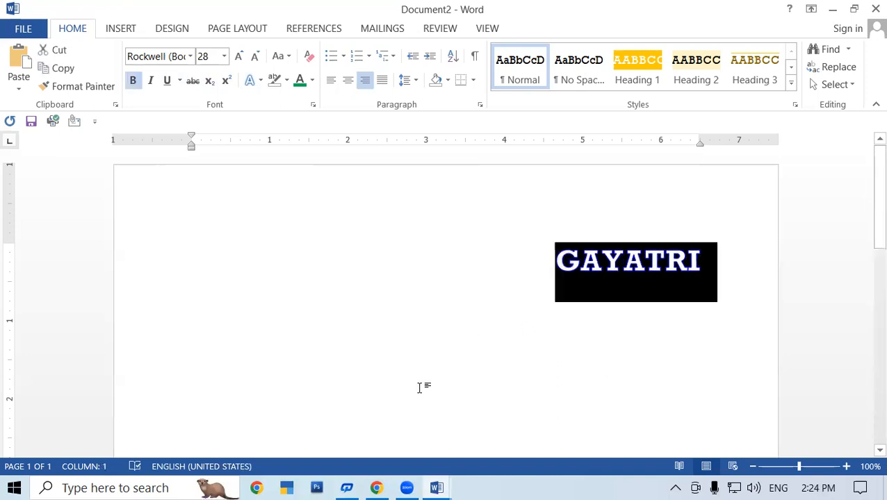
click(262, 82)
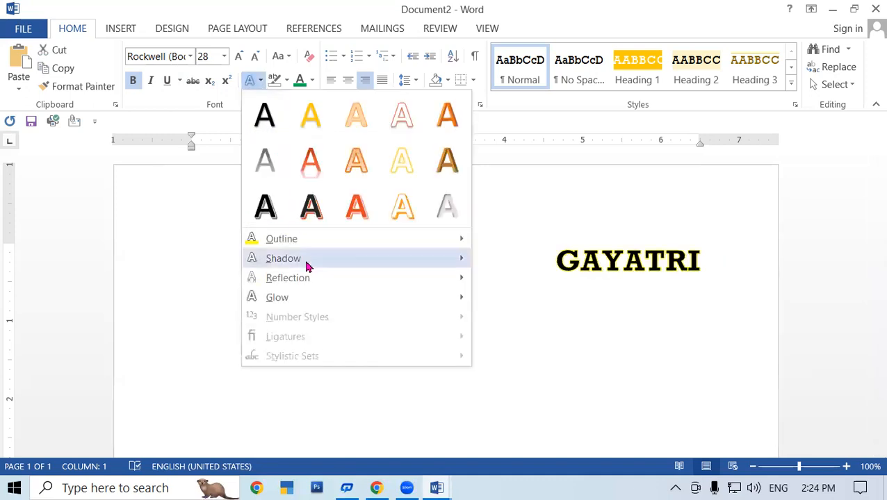
mouse_move(313, 261)
click(583, 322)
click(726, 338)
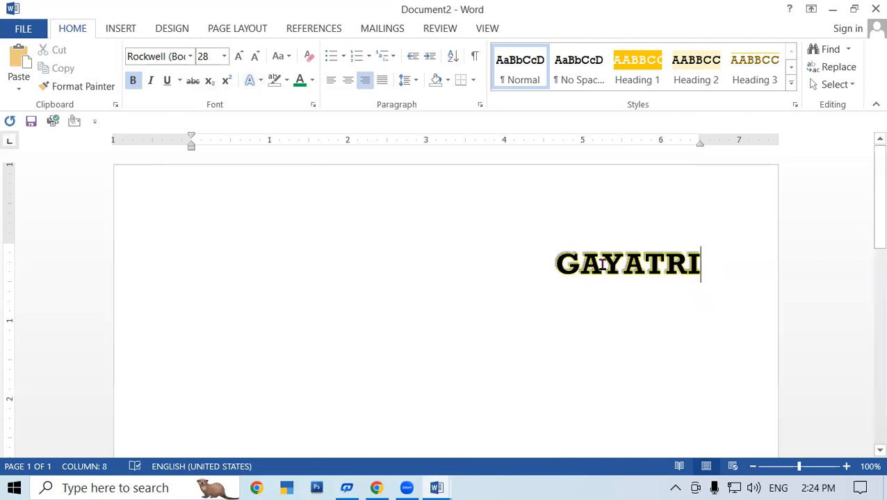
Step: Select the name again and remove its shadow with the No Shadow option
drag(549, 263, 710, 278)
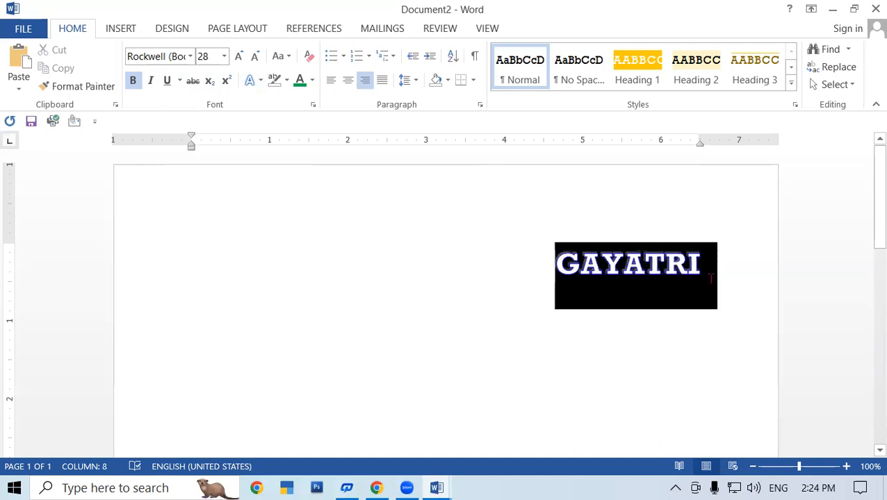
click(259, 81)
mouse_move(288, 259)
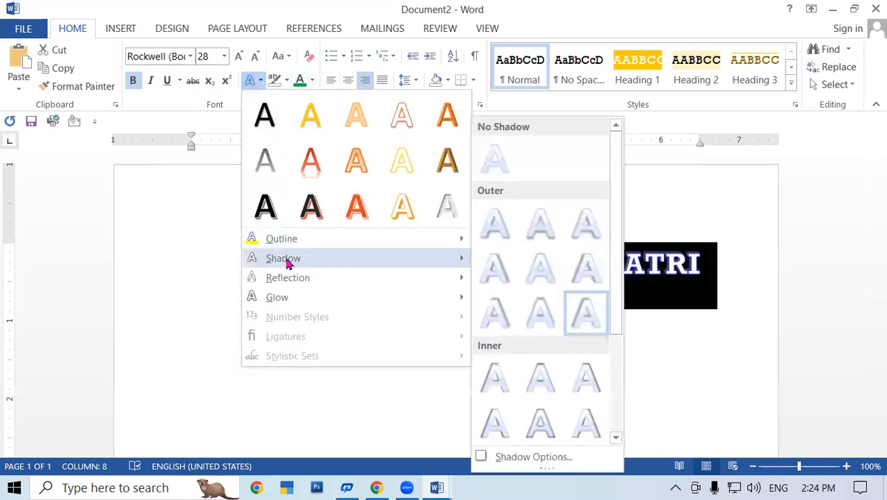
click(489, 155)
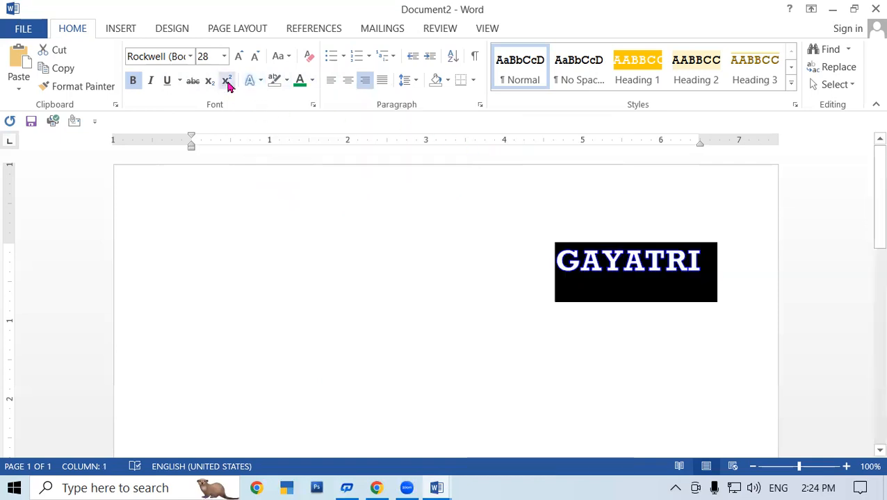
Step: Apply the middle reflection variation of the third row to the name and deselect it
click(257, 83)
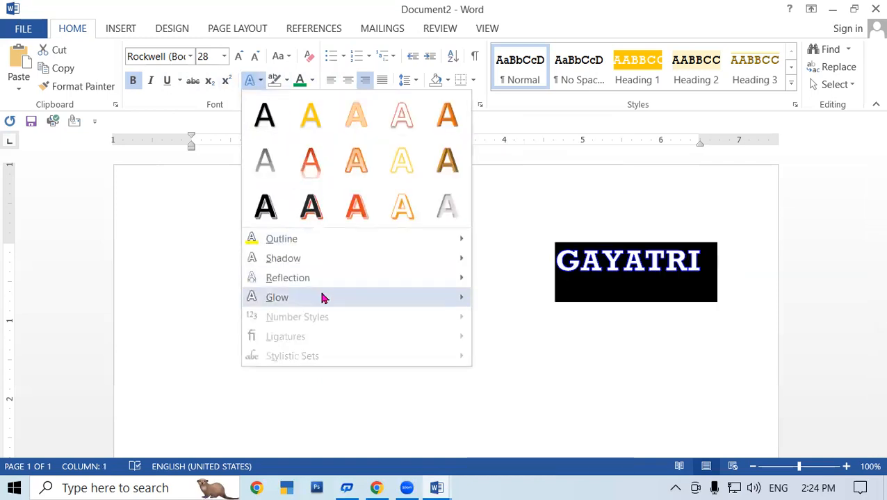
mouse_move(328, 278)
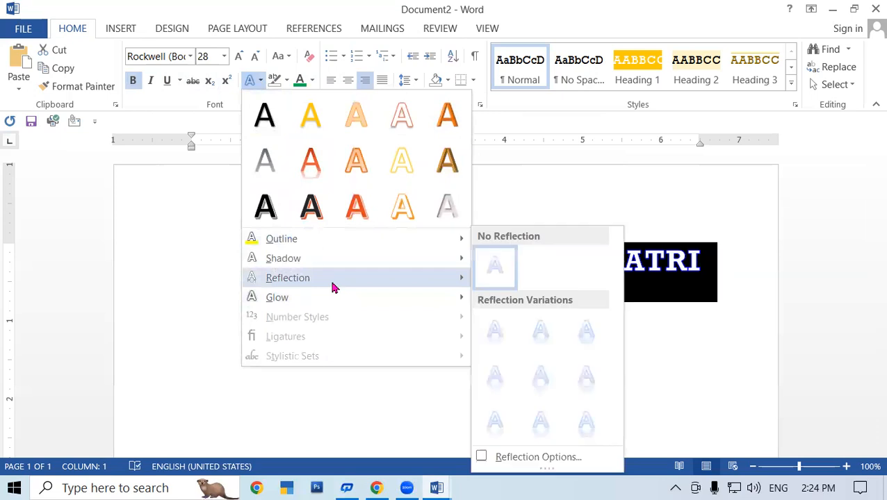
click(536, 424)
click(425, 332)
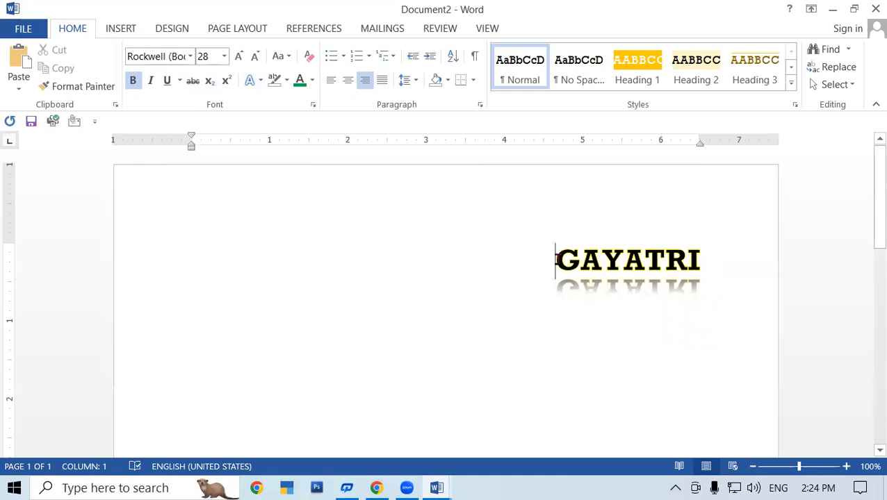
Step: Add a strong orange glow from the last row of glow variations to the name and deselect it
drag(577, 268, 740, 275)
click(252, 80)
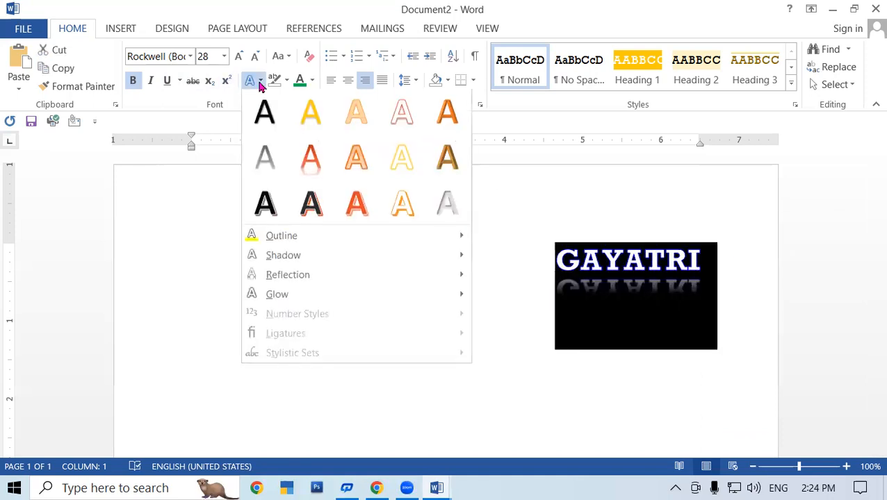
mouse_move(325, 304)
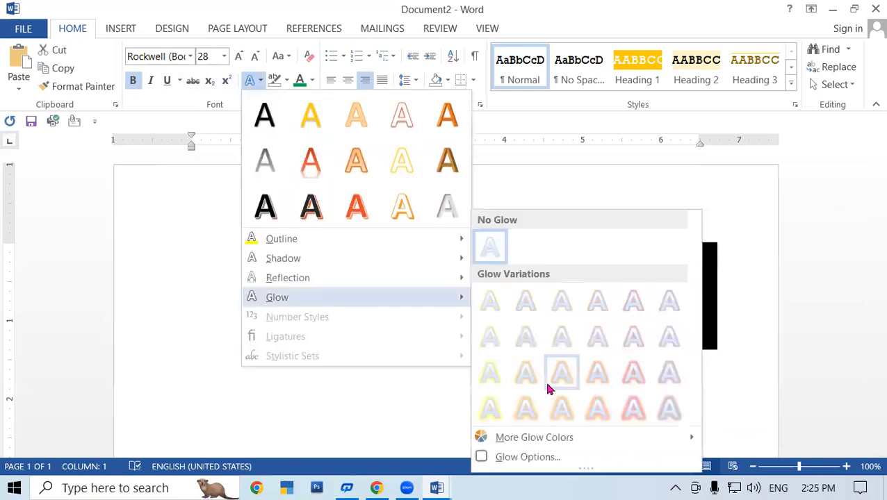
click(602, 410)
click(669, 287)
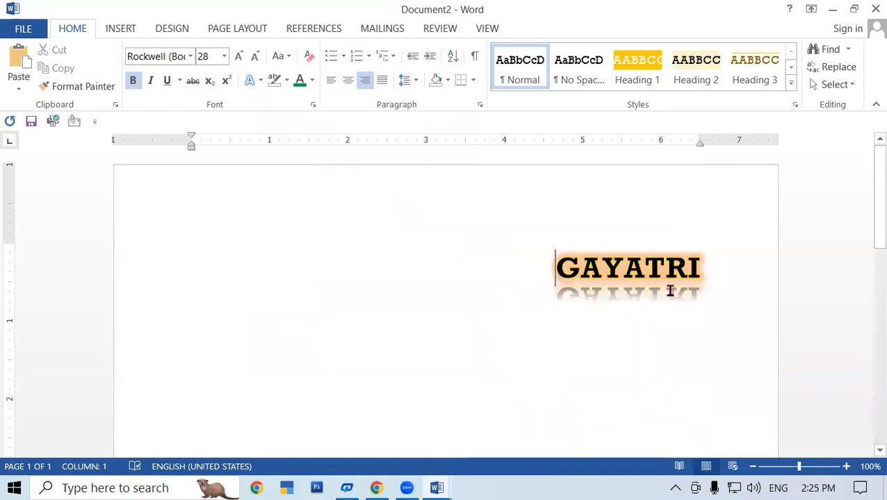
Step: Remove the reflection from the name with the No Reflection option and deselect it
drag(556, 256, 713, 274)
click(252, 80)
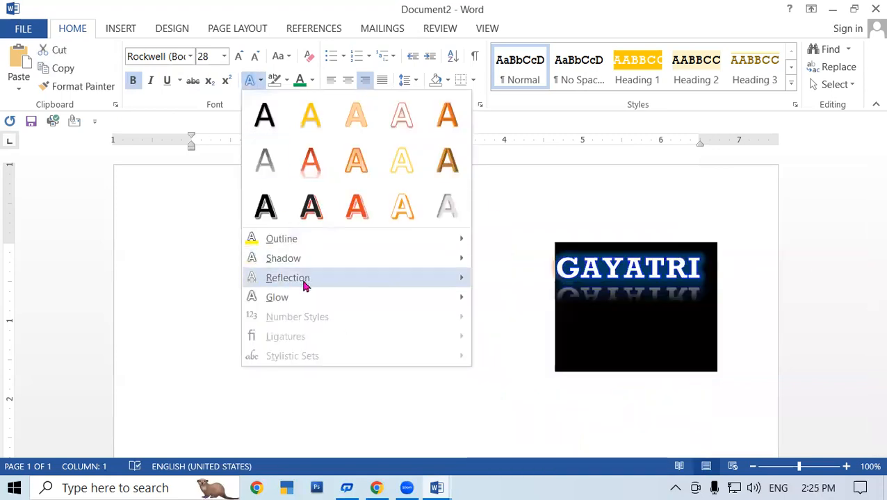
mouse_move(346, 288)
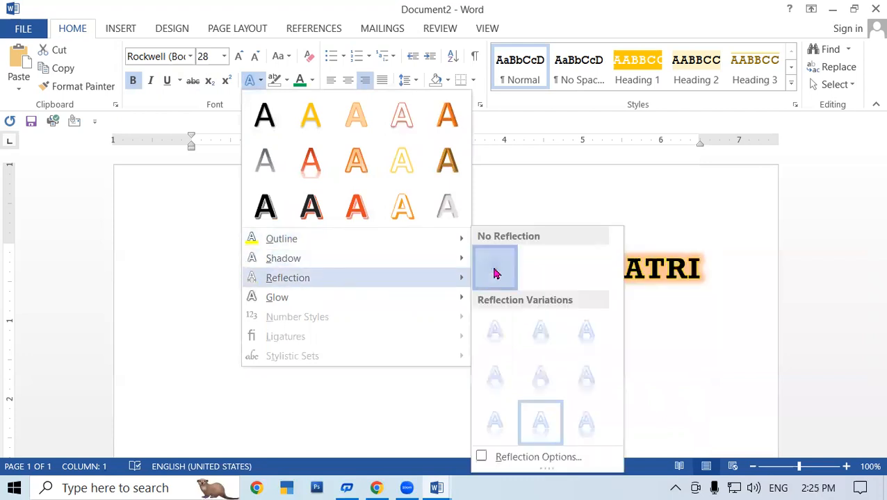
click(495, 267)
click(356, 281)
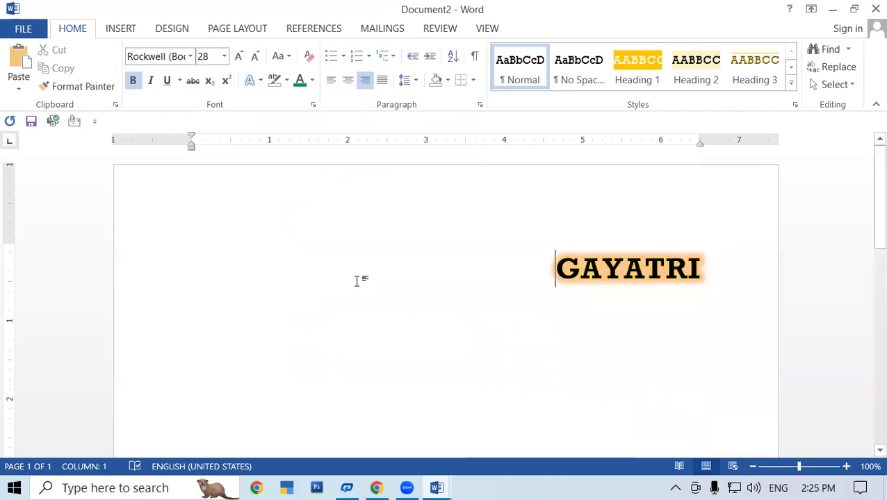
Step: Select the name, enlarge its font to size 48, and deselect it
drag(554, 267, 715, 273)
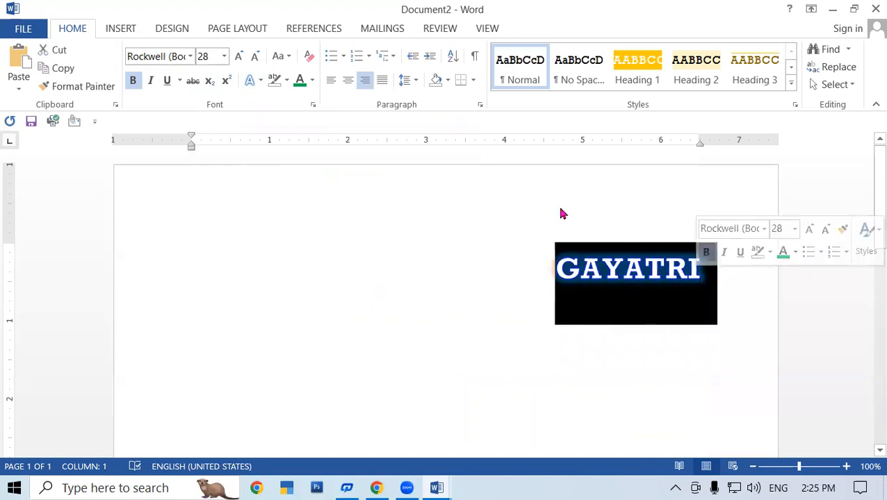
click(238, 55)
click(238, 56)
click(394, 303)
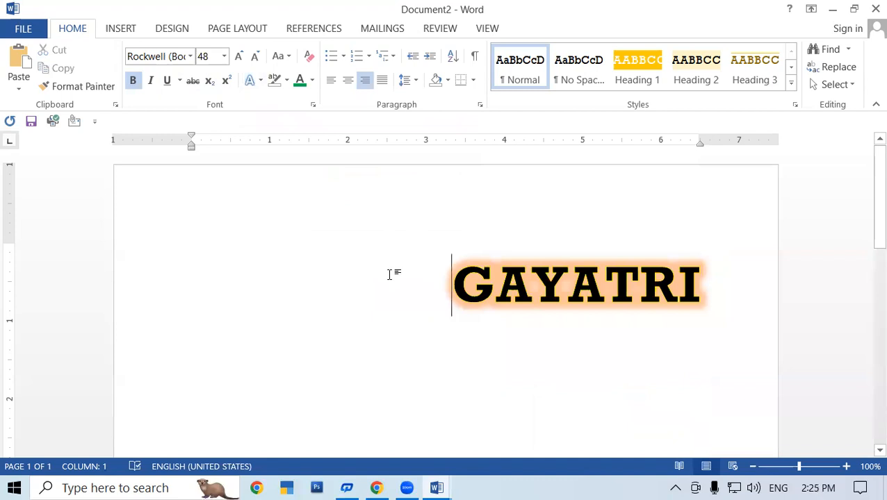
Step: Insert a blank line above the name and enter 1234 there at a left tab stop about 4.3 inches across
click(250, 80)
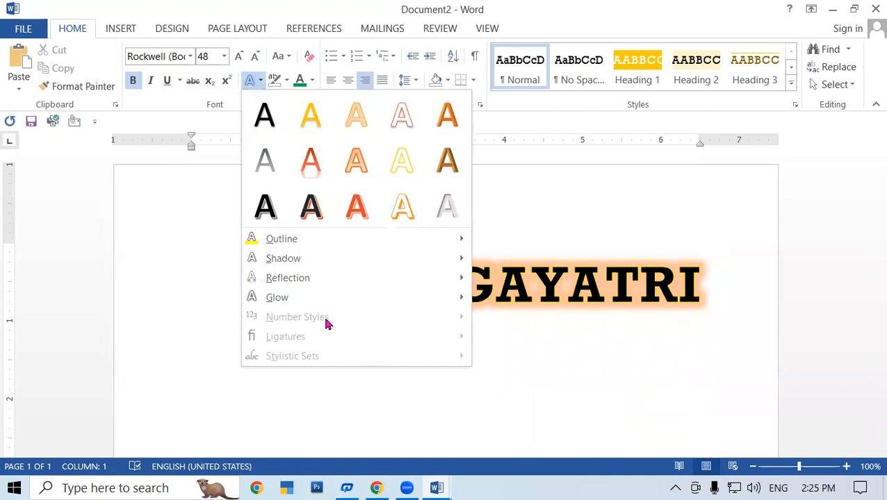
click(563, 350)
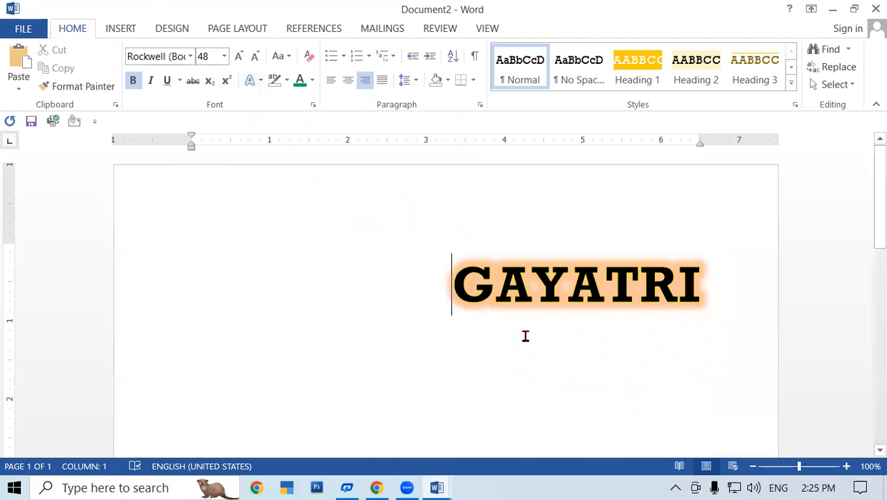
key(Return)
key(Return)
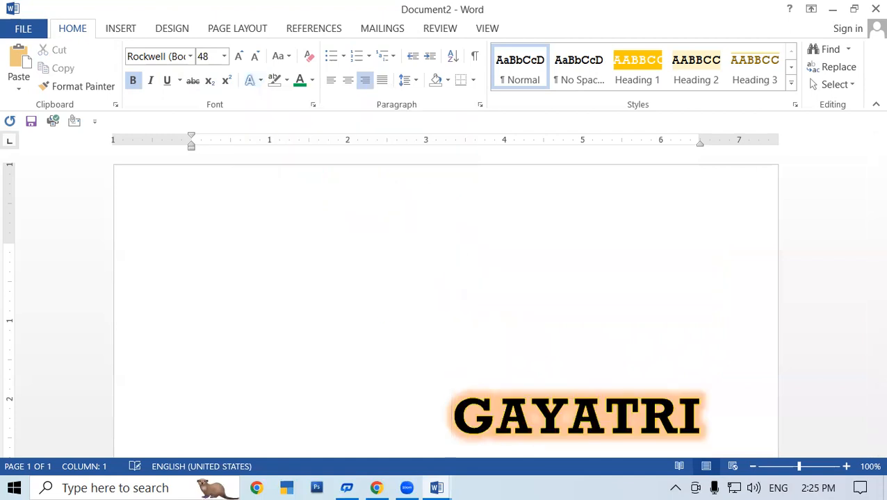
click(526, 313)
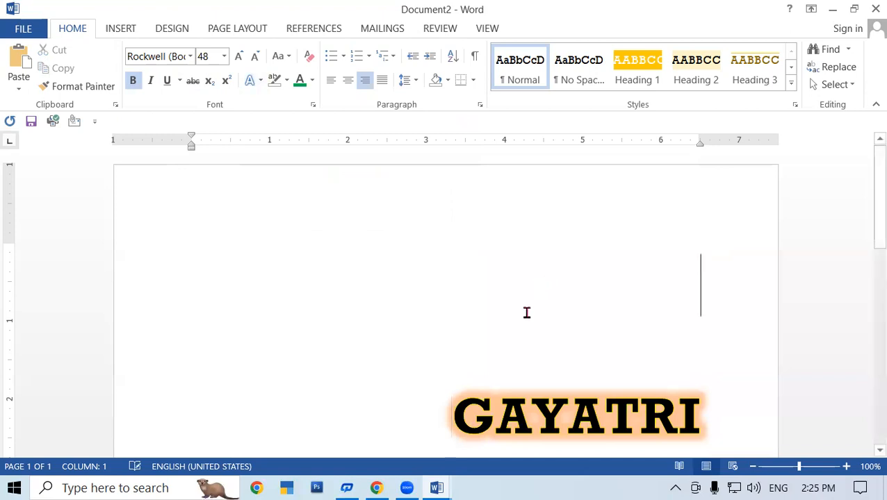
double_click(526, 312)
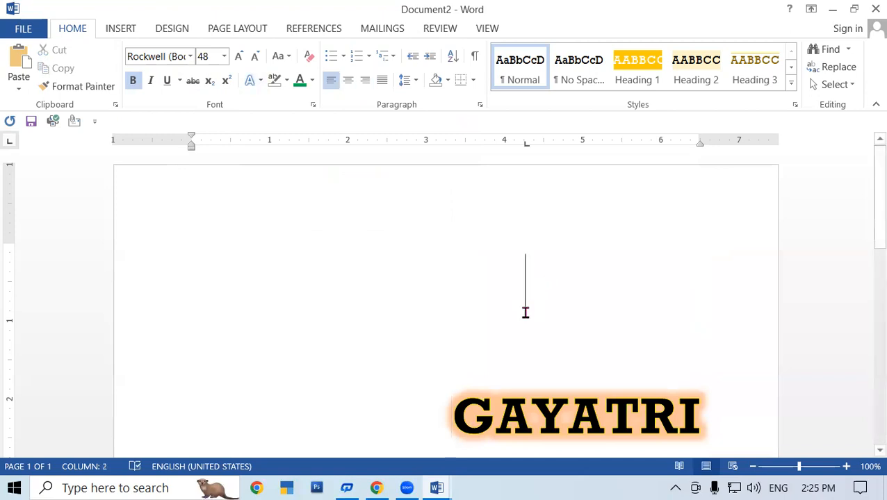
text(1234)
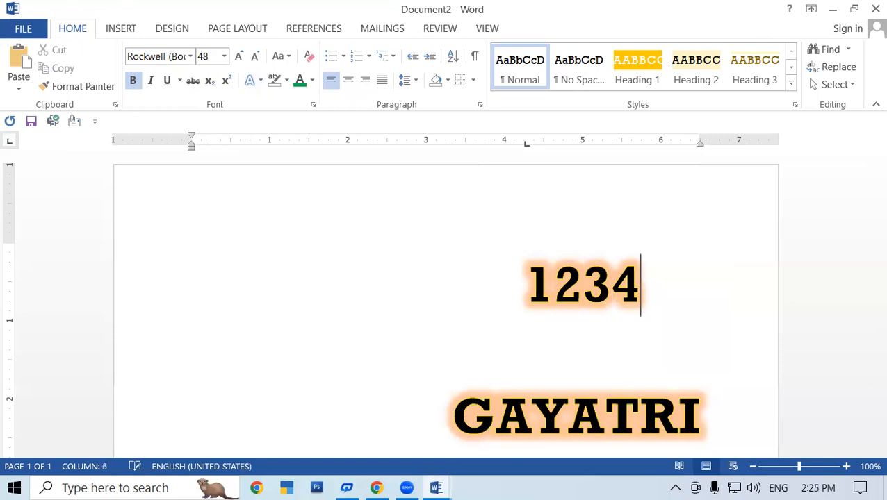
Step: Select the number 1234, check which text effect options are available for it, and deselect it
key(shift+Left)
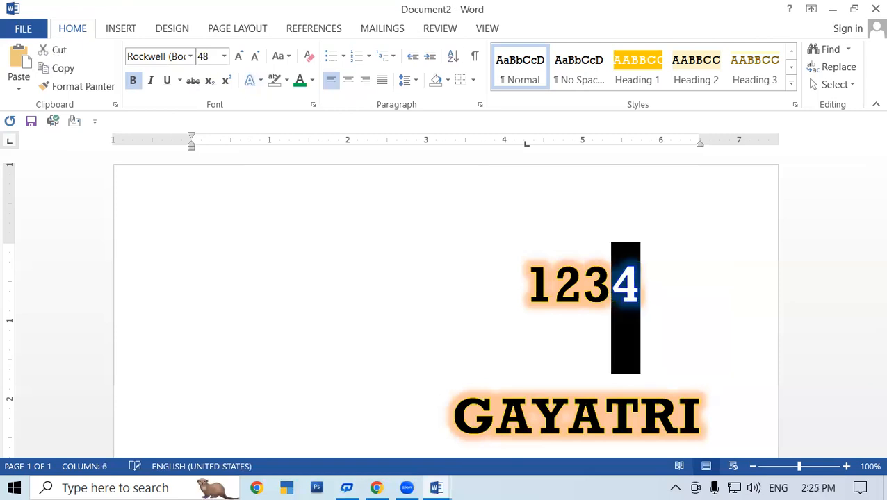
key(shift+Home)
key(Down)
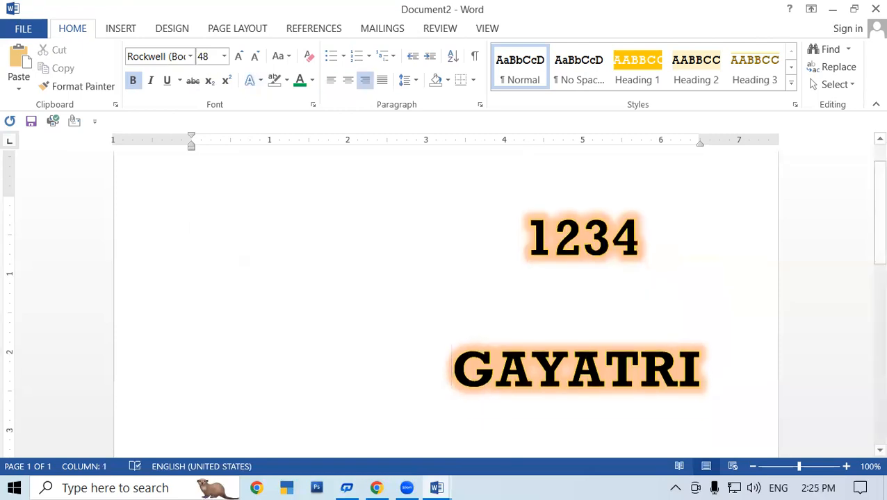
click(528, 225)
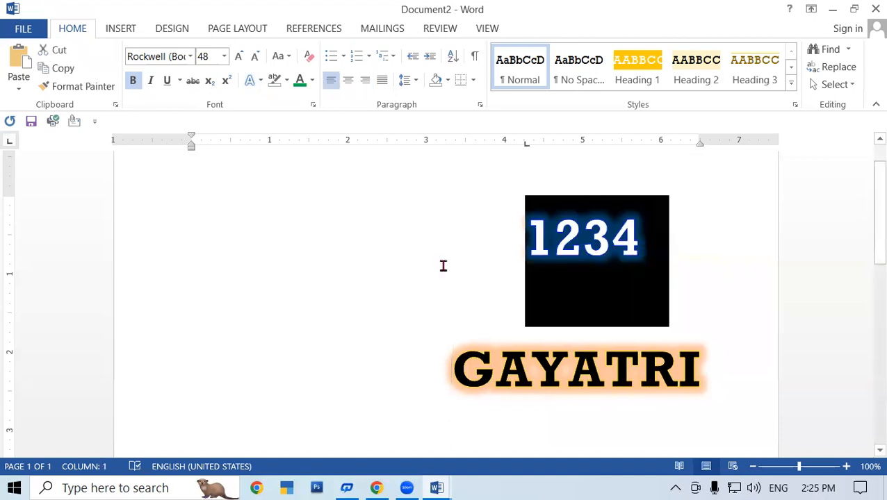
click(259, 82)
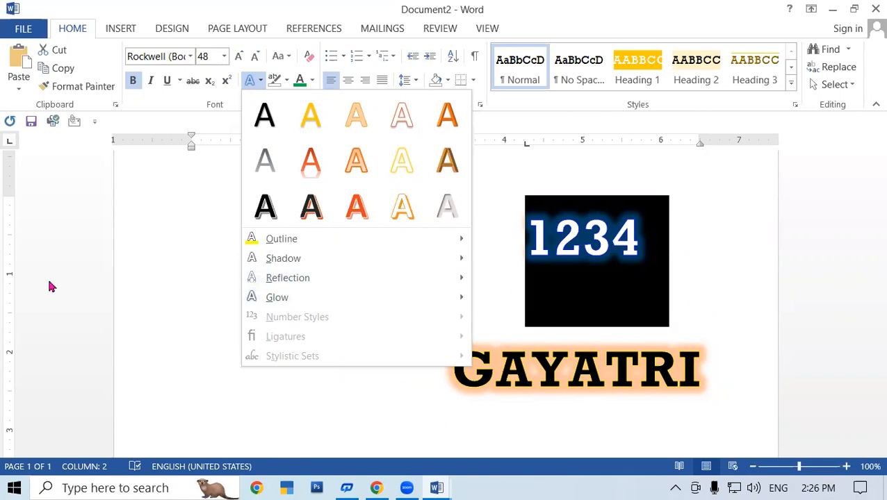
click(147, 287)
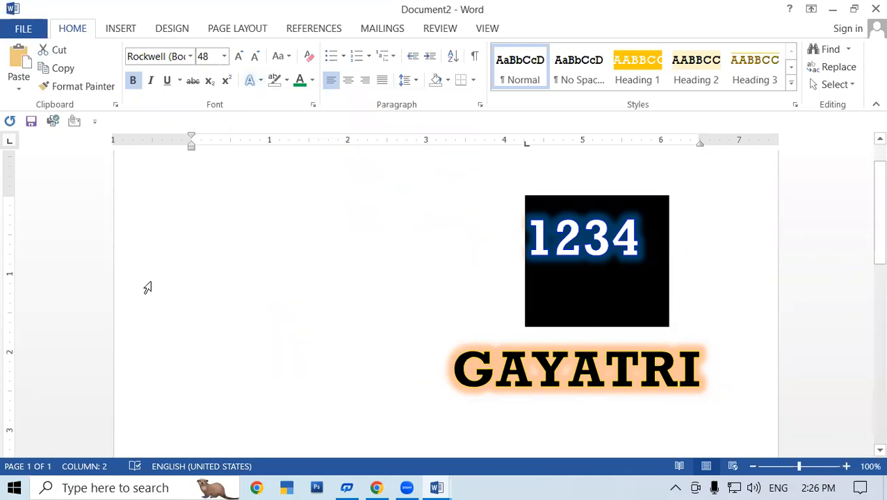
click(506, 318)
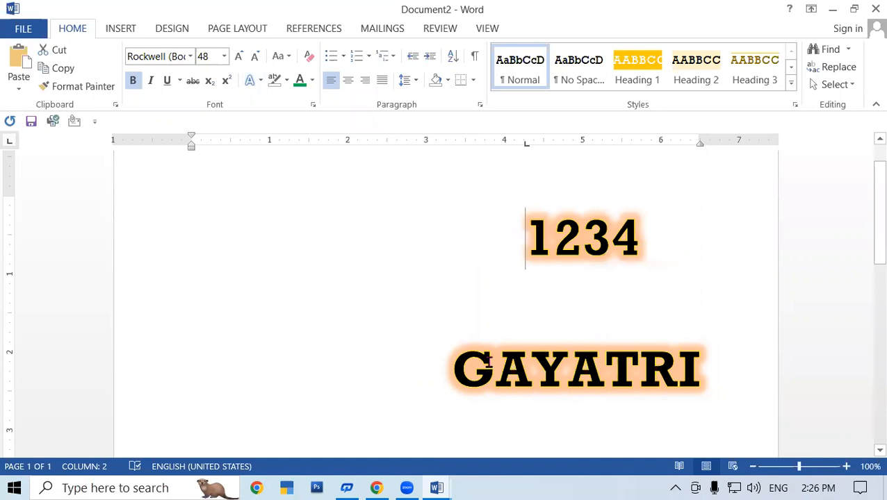
Step: Clear all formatting from both the 1234 line and the name line, and undo the clearing
drag(453, 366, 707, 379)
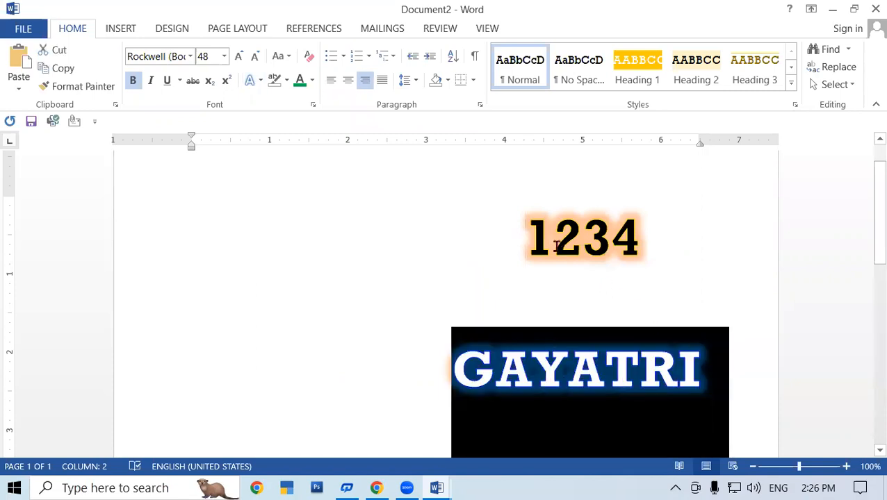
drag(516, 228, 716, 375)
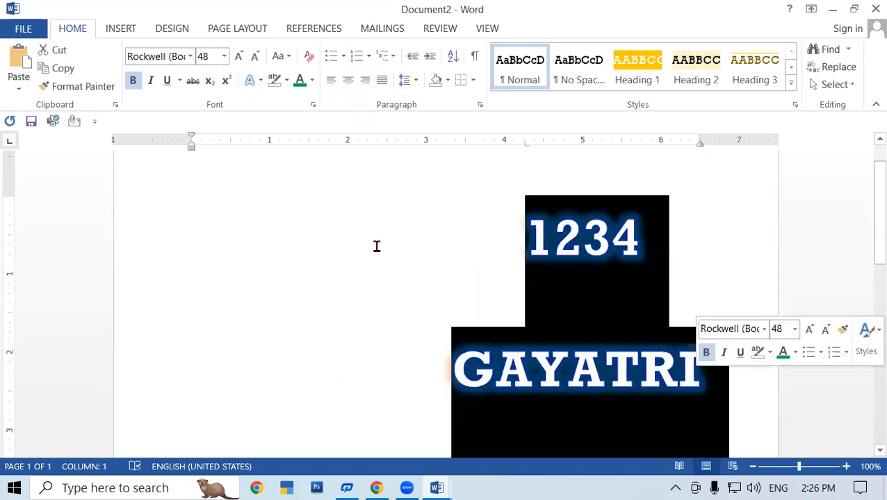
click(310, 59)
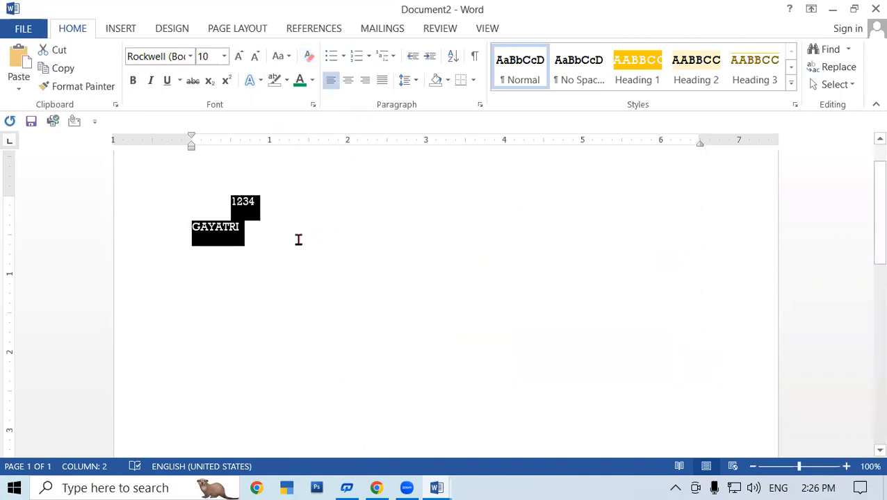
click(241, 249)
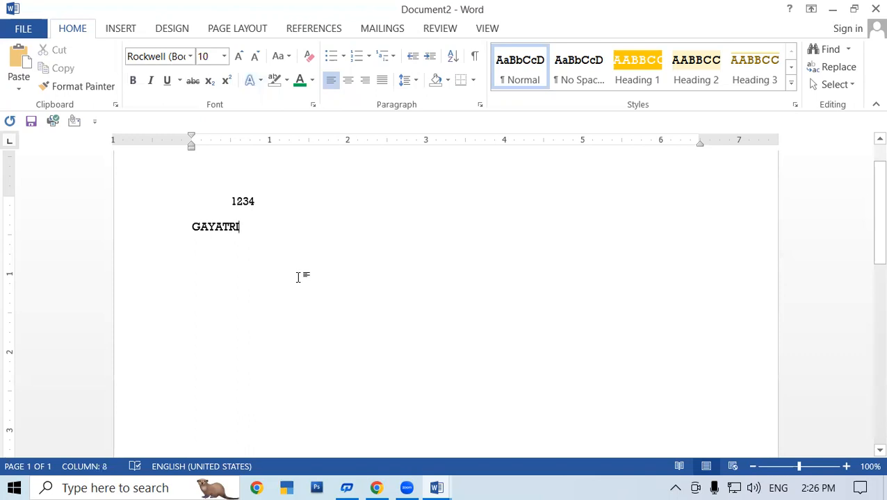
key(ctrl+z)
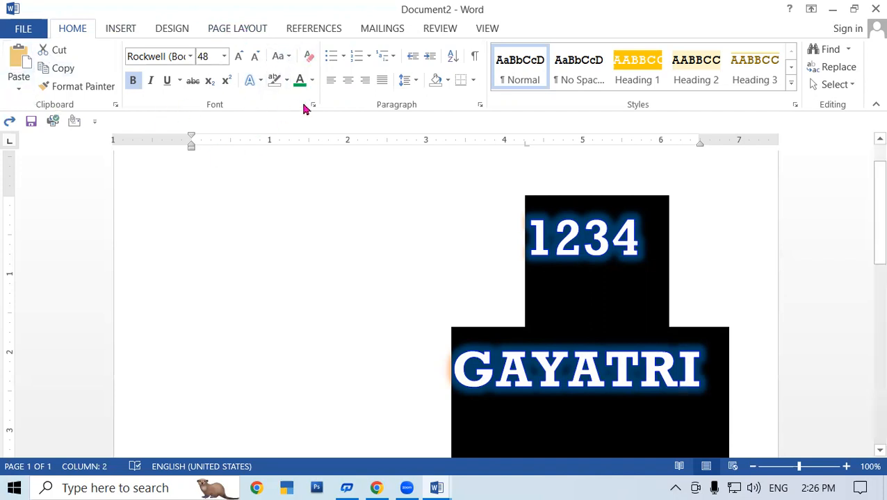
Step: Set the font color of the 1234 line and the name line to the standard green and deselect them
click(312, 82)
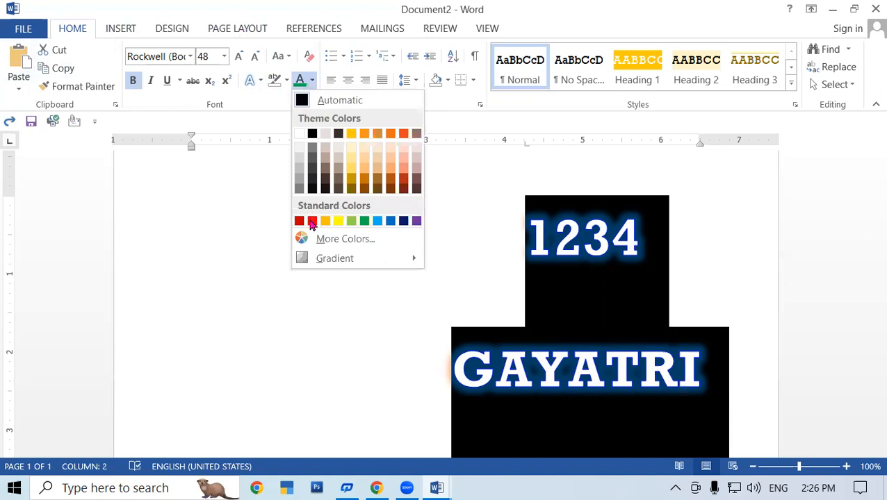
click(364, 221)
click(371, 230)
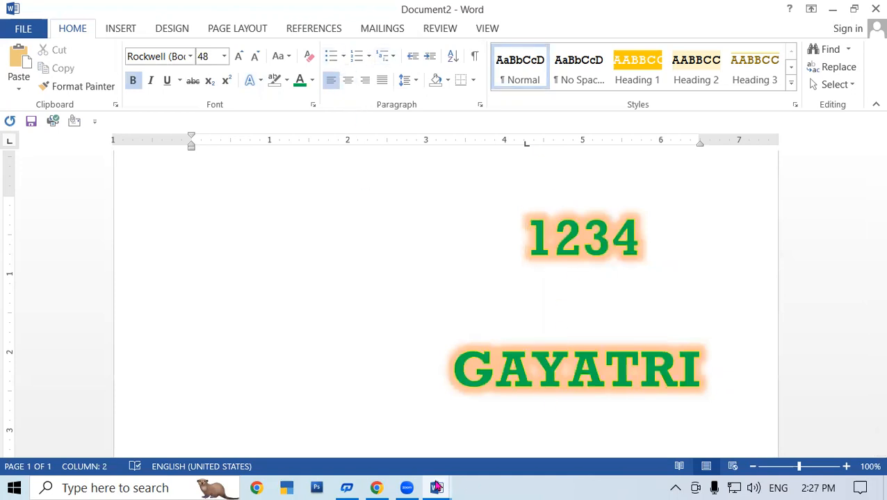
Step: Switch to Document1 and generate sample paragraphs on the empty last line with =RAND(120)
mouse_move(436, 488)
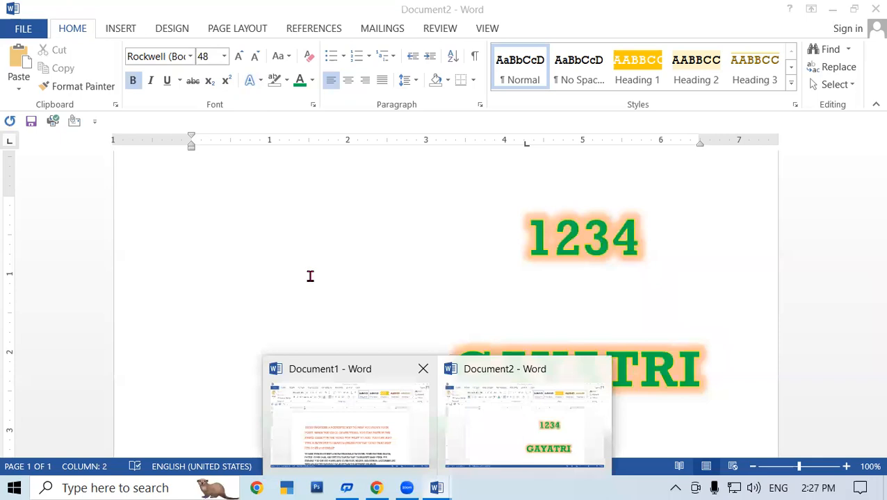
scroll(310, 276, down, 6)
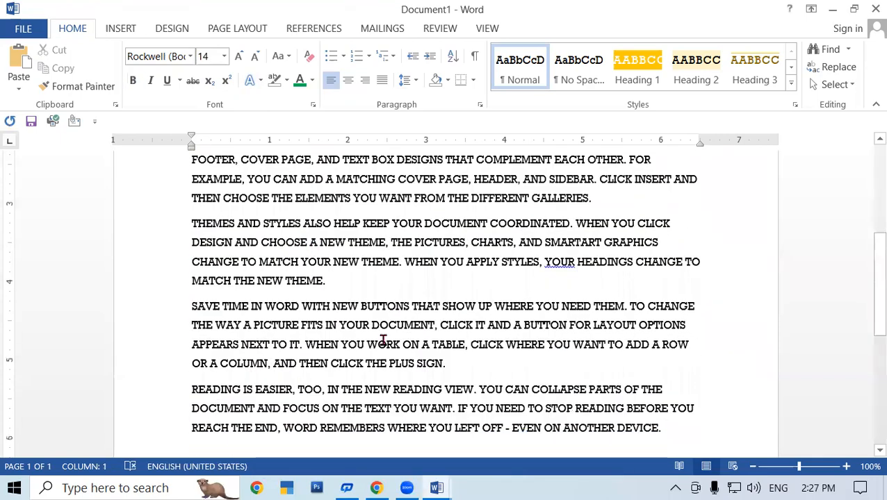
scroll(383, 341, down, 5)
scroll(311, 297, up, 3)
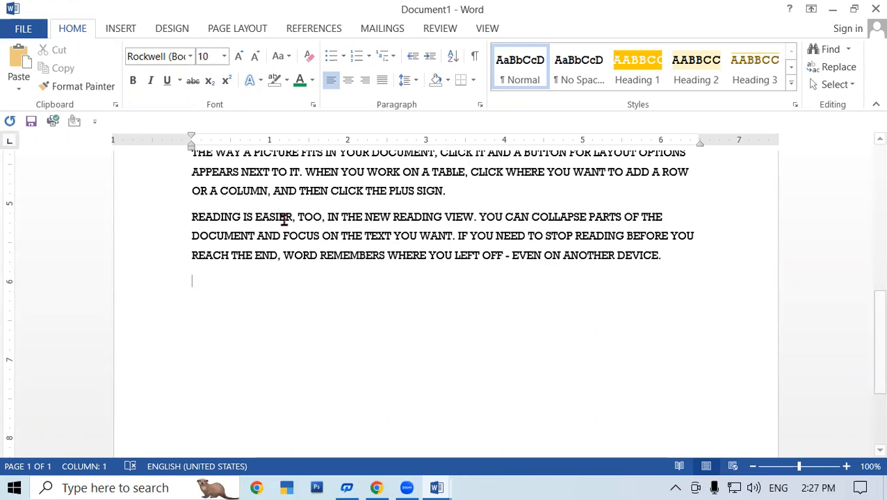
scroll(313, 258, up, 10)
scroll(306, 260, down, 10)
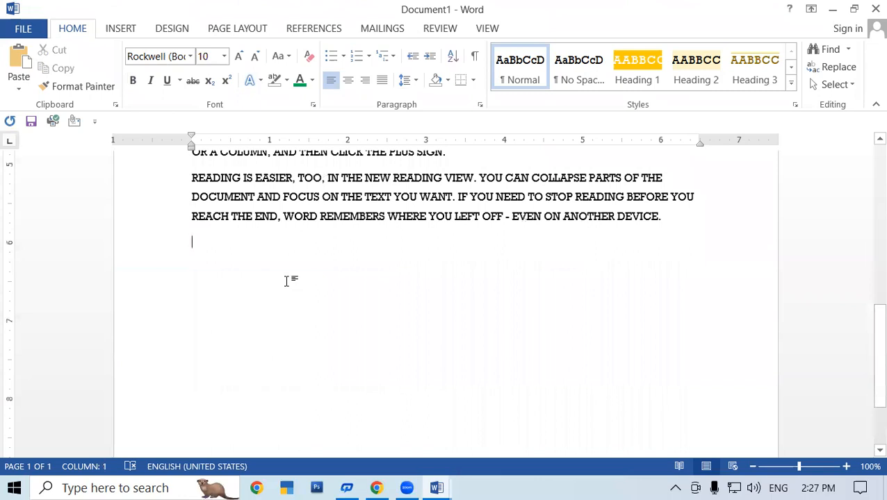
text(=RAND(12)
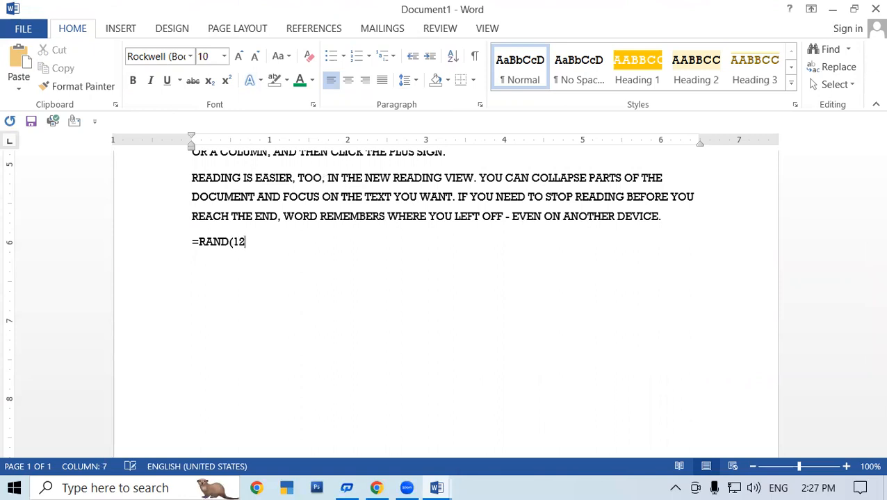
text(0))
key(Return)
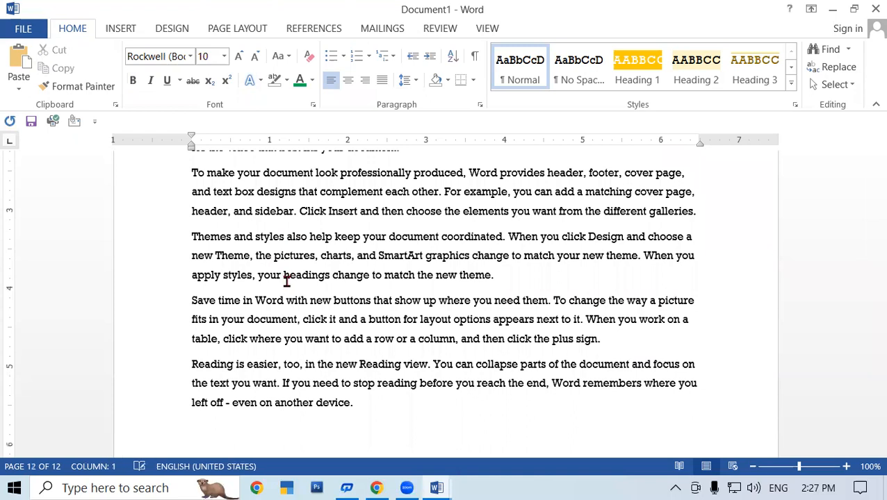
Step: Select the whole document and preview the available bullet styles on it without applying one
key(ctrl+a)
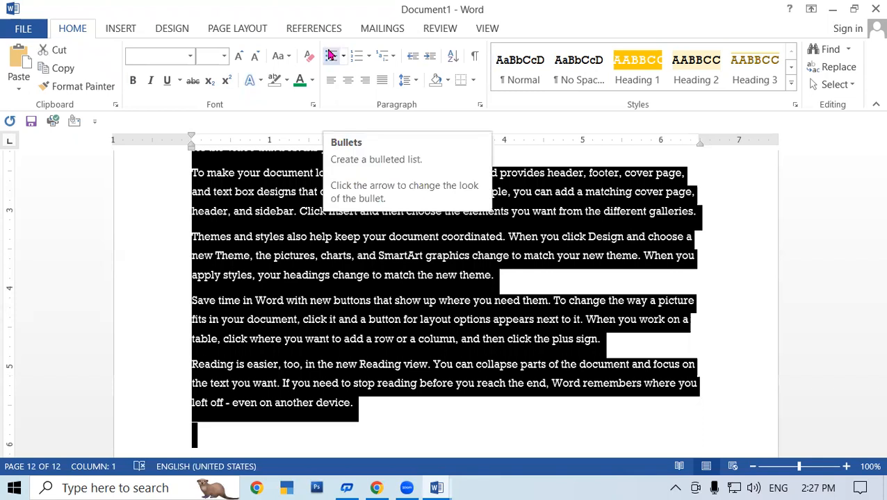
click(343, 59)
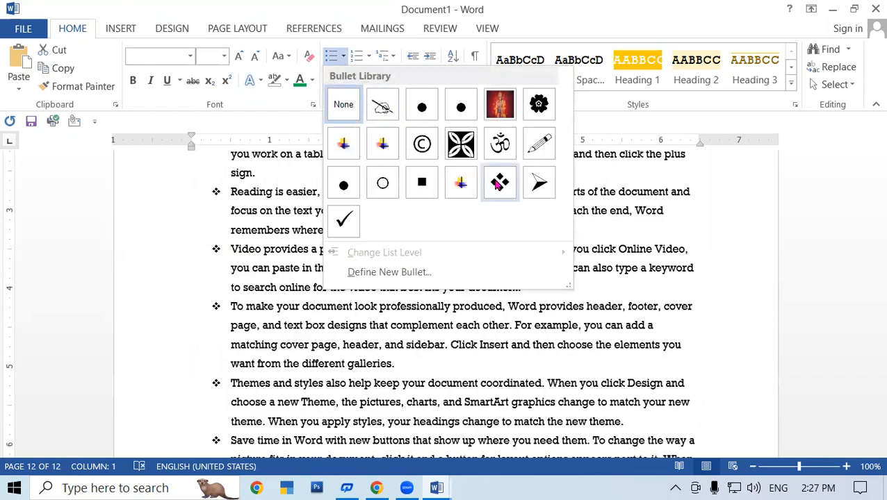
click(283, 224)
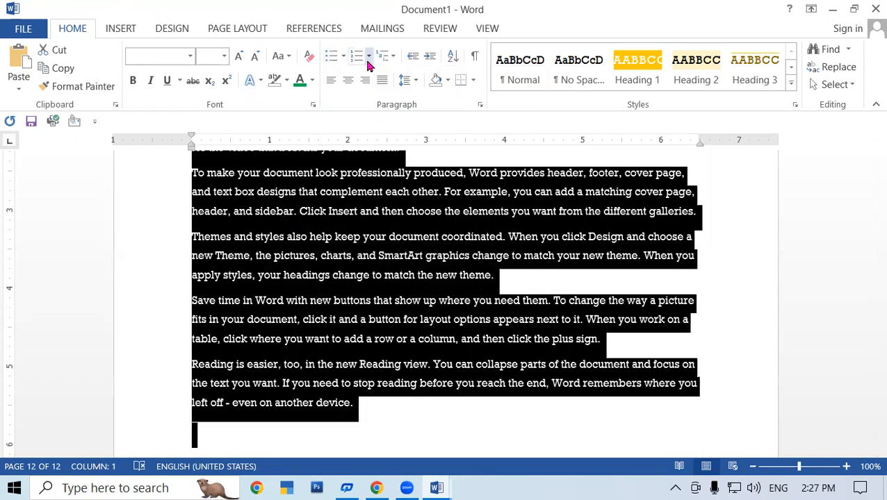
Step: Number all the selected paragraphs with the 1., 2., 3. format and review the numbered list
click(368, 61)
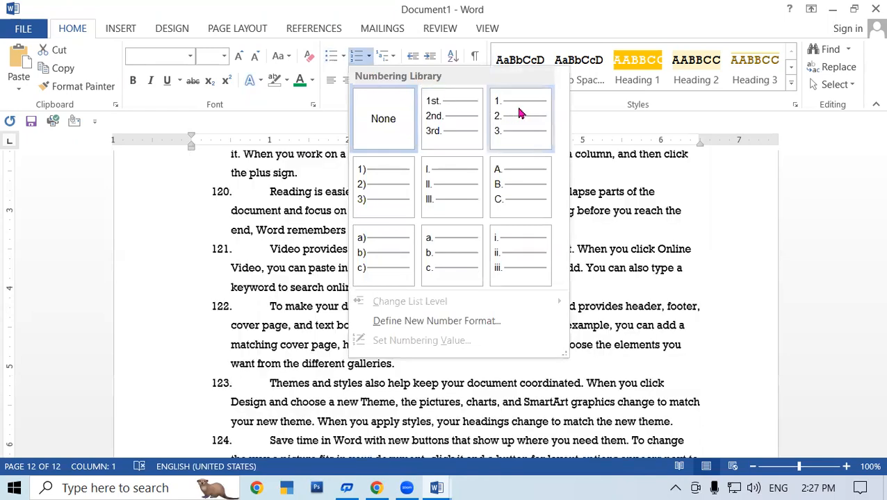
click(520, 113)
scroll(313, 308, down, 1)
click(342, 293)
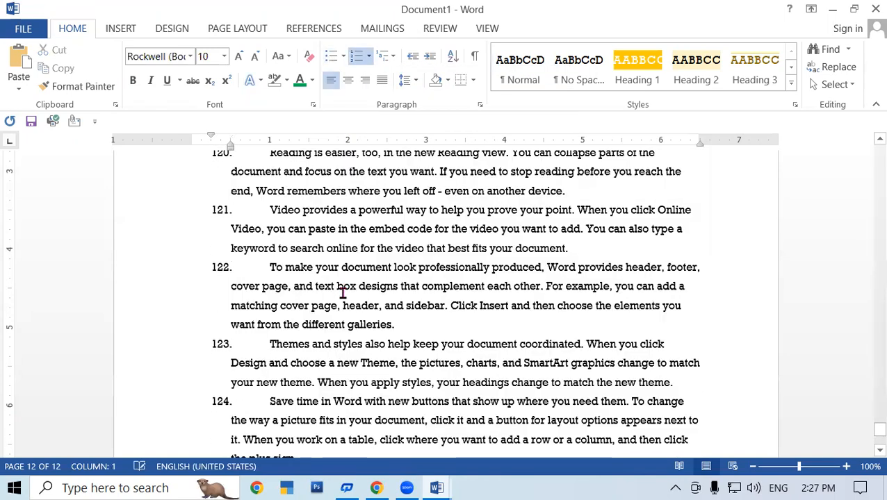
scroll(343, 292, up, 5)
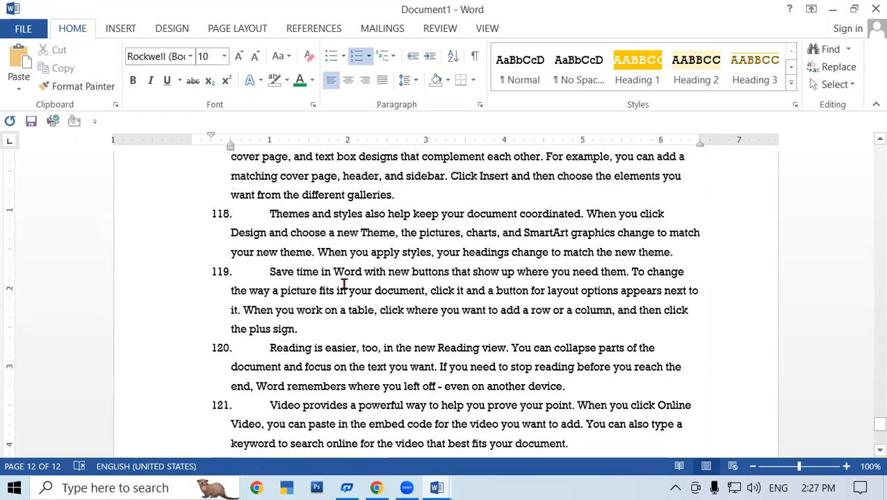
Step: Select the whole document and start defining a new bullet for it from the symbol characters
key(ctrl+a)
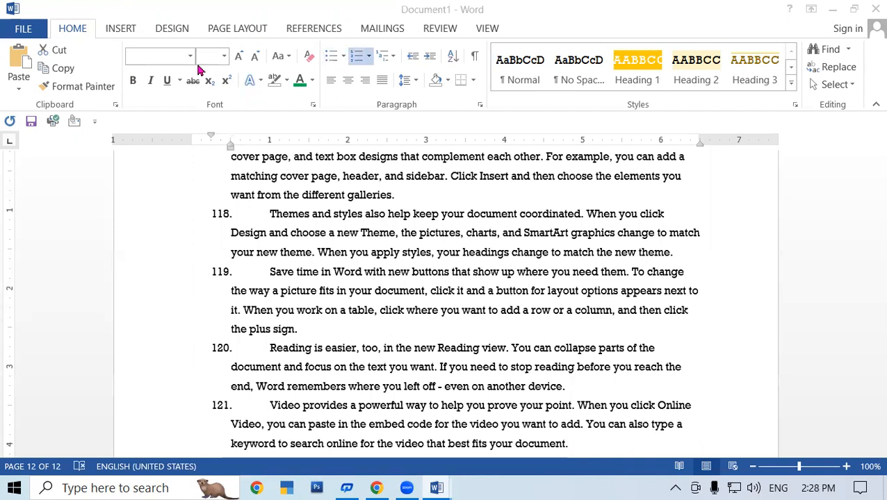
click(340, 56)
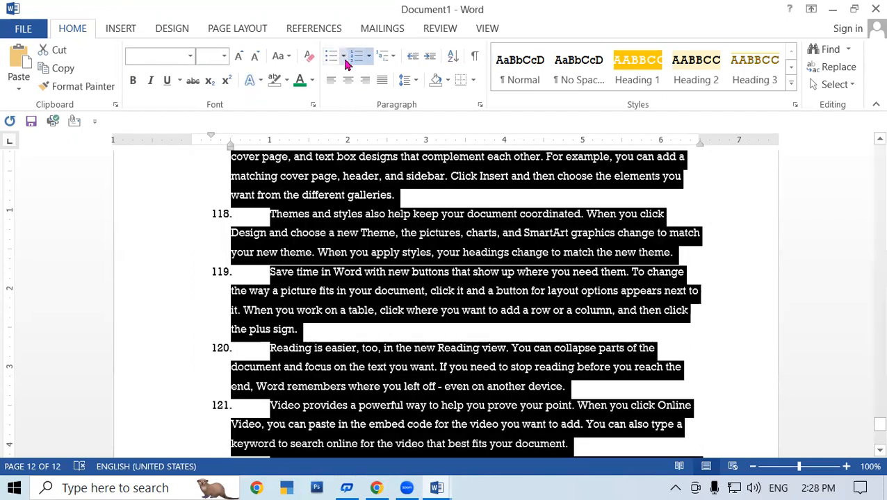
click(345, 59)
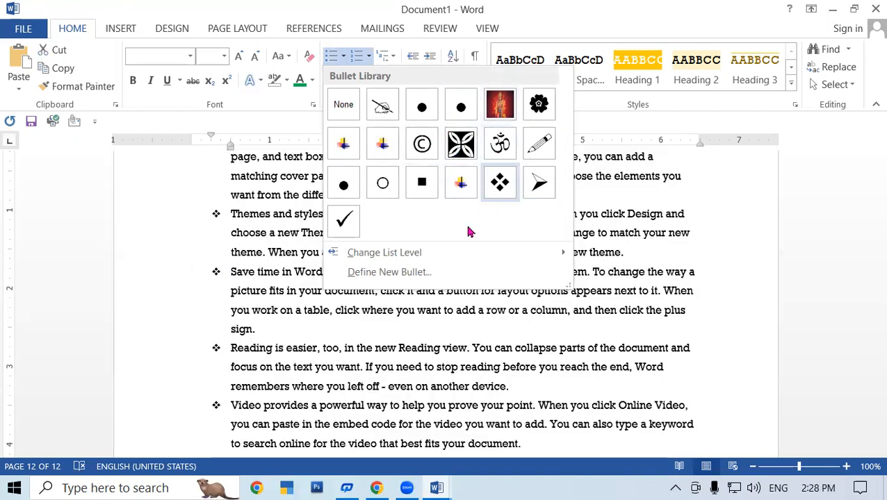
click(399, 274)
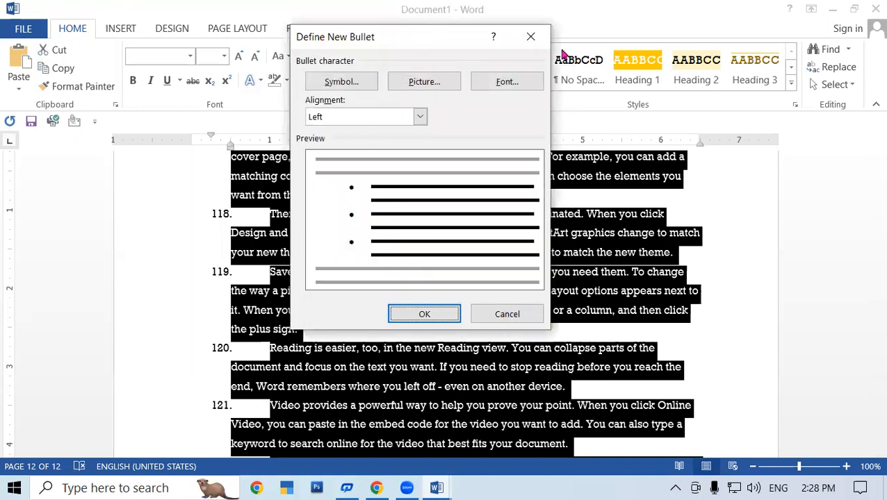
drag(421, 32, 556, 49)
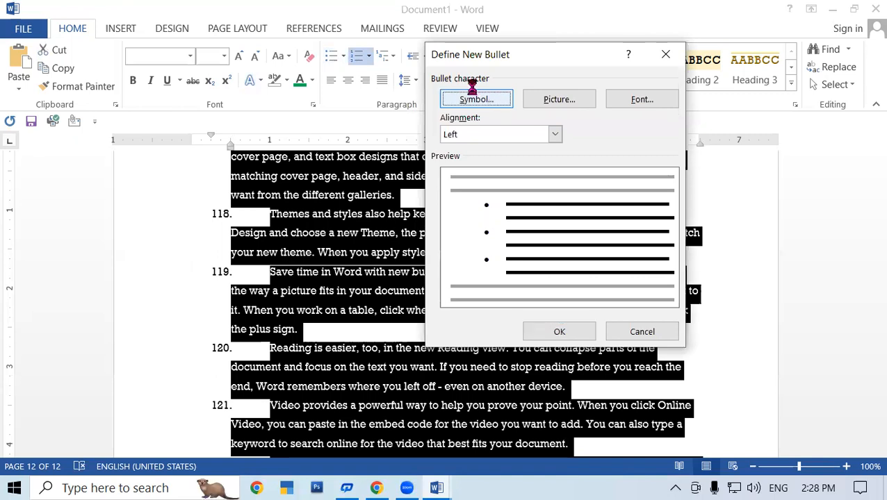
click(473, 98)
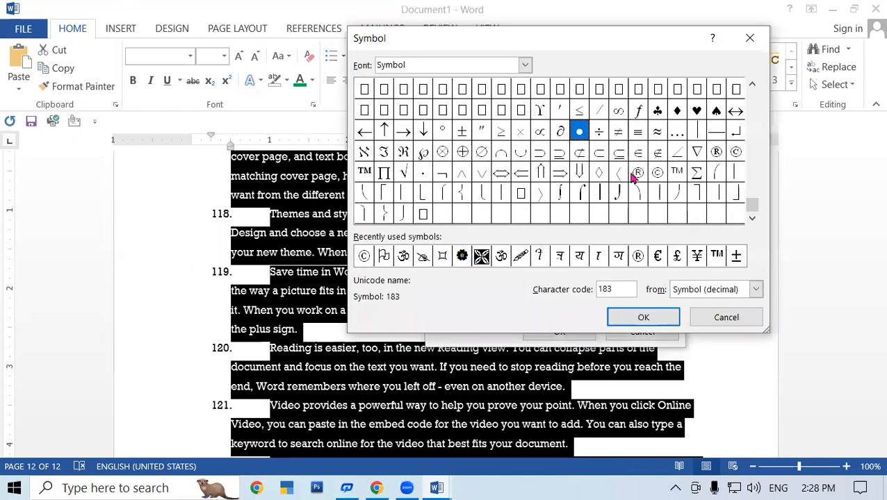
Step: Look through the characters of the Symbol font for a suitable bullet character
click(753, 84)
click(752, 85)
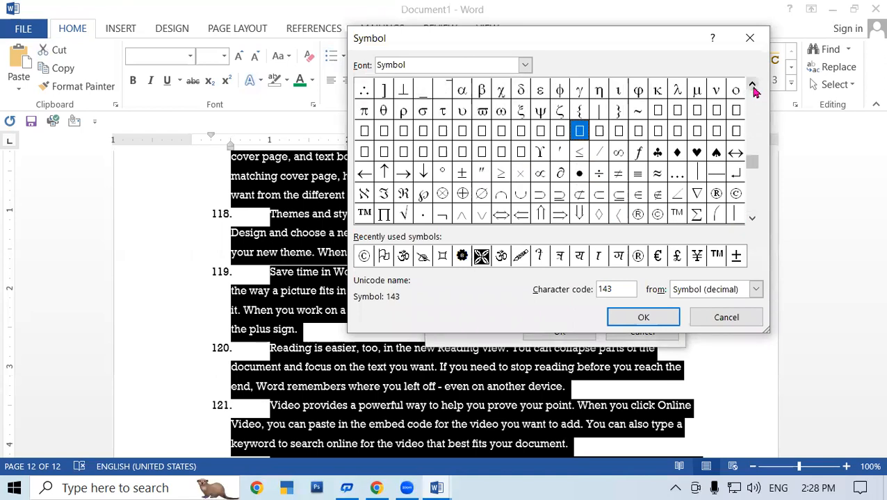
click(752, 85)
click(752, 85)
click(752, 85)
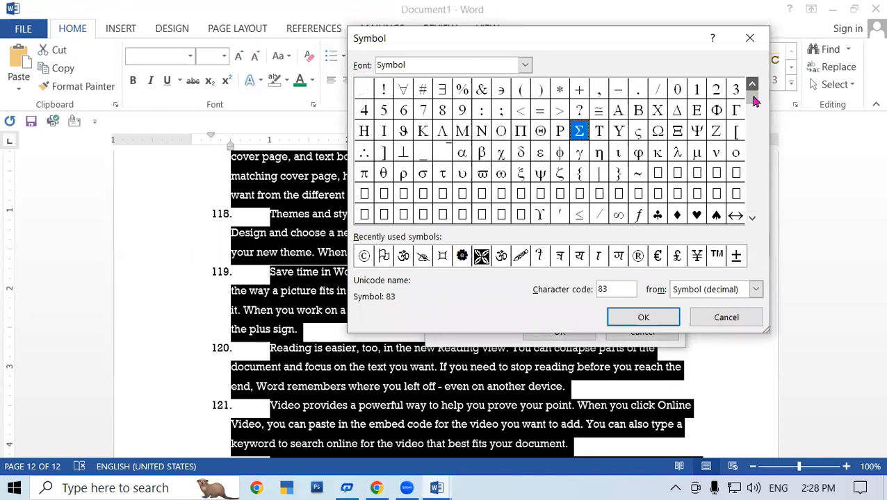
click(752, 217)
click(752, 218)
click(752, 218)
click(752, 218)
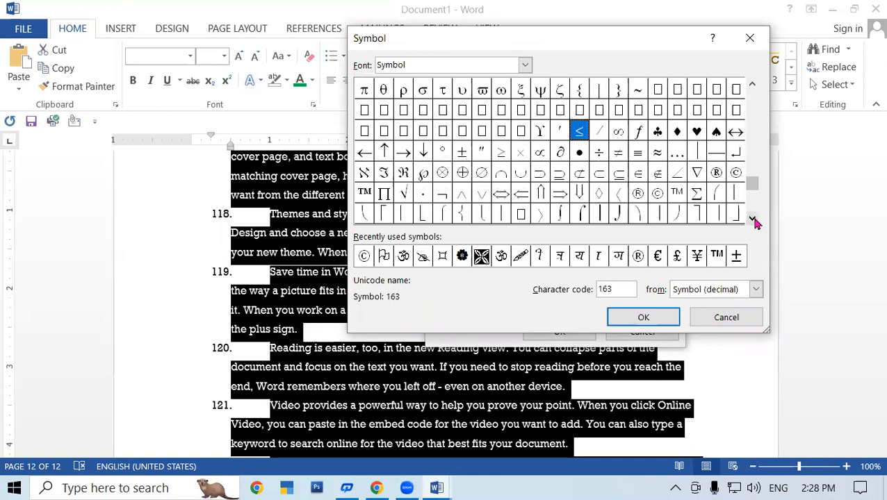
click(754, 221)
drag(754, 203, 692, 189)
click(751, 86)
click(752, 85)
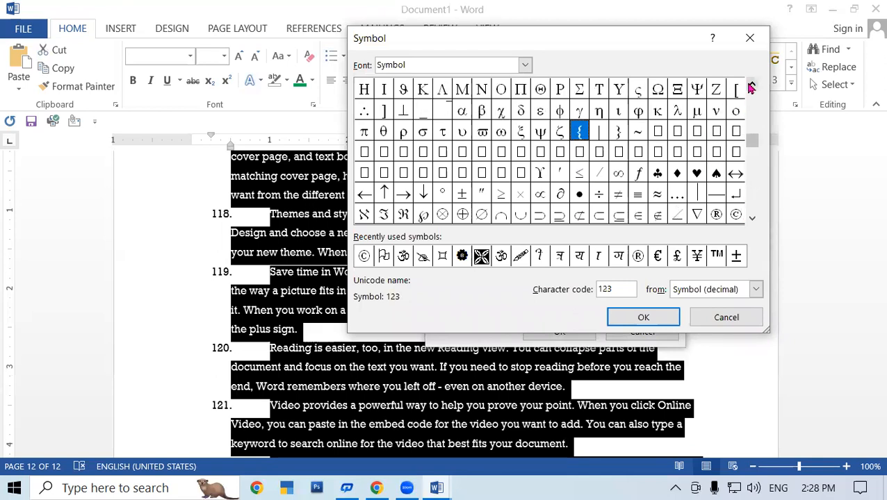
click(751, 85)
click(751, 86)
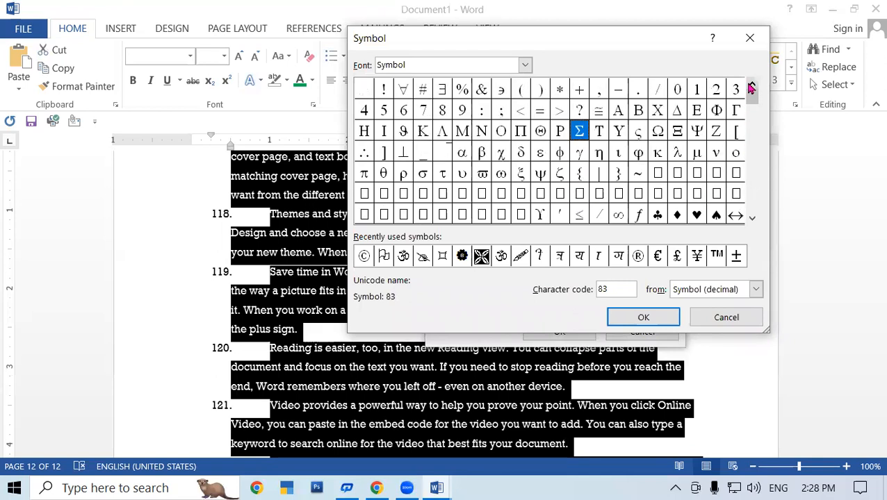
Step: Choose the double-headed arrow ↔ as the new bullet, apply it to all the paragraphs, and deselect them
click(753, 220)
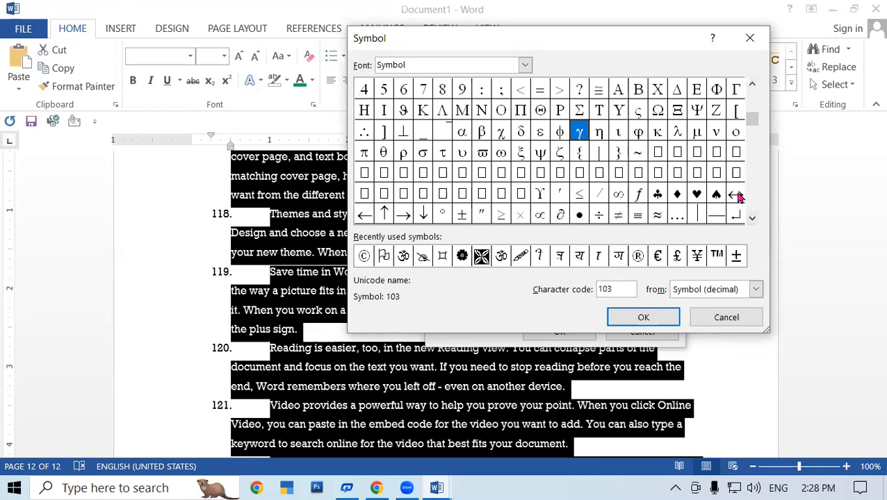
click(736, 196)
click(640, 319)
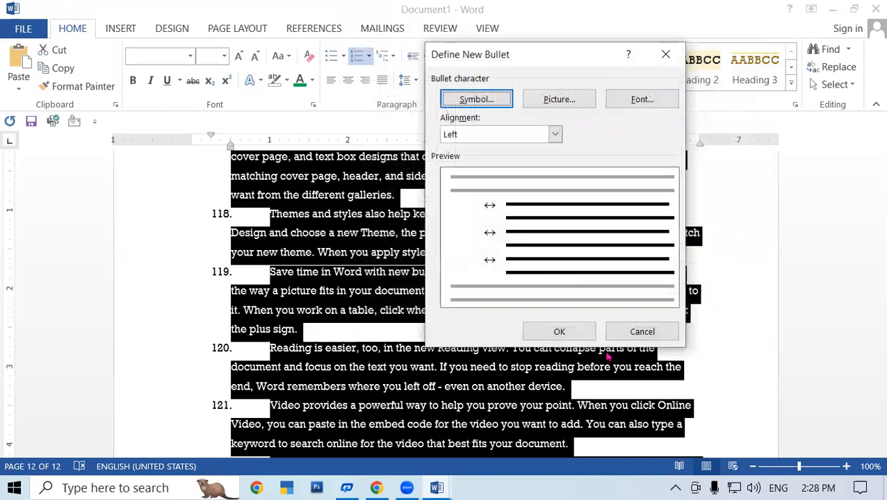
click(560, 331)
click(107, 154)
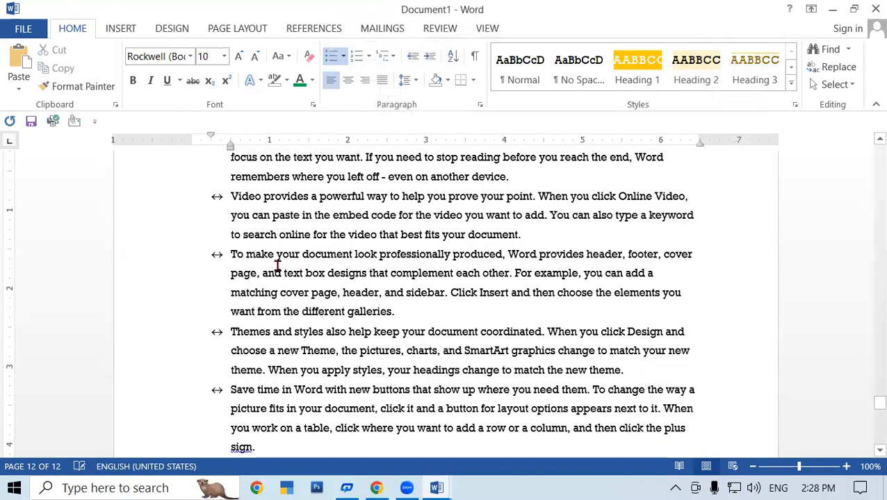
Step: Review the arrow-bulleted paragraphs and check the bullet library without changing the bullet
scroll(277, 266, up, 3)
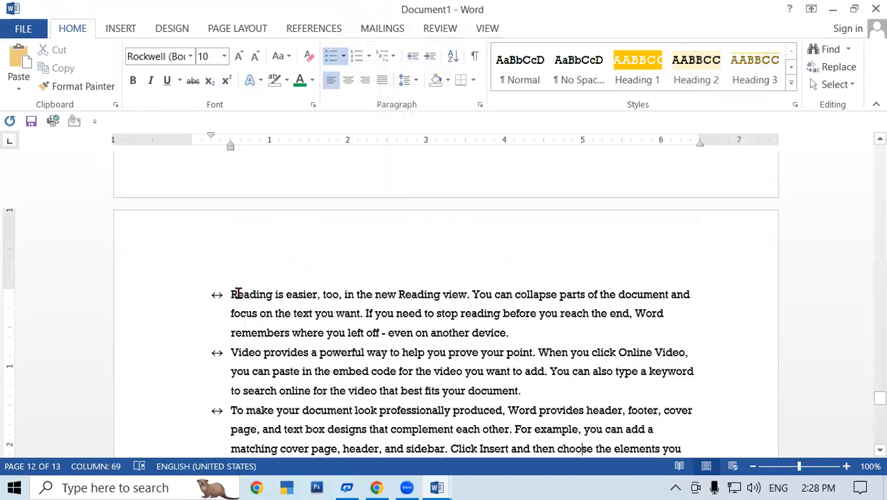
scroll(236, 296, up, 5)
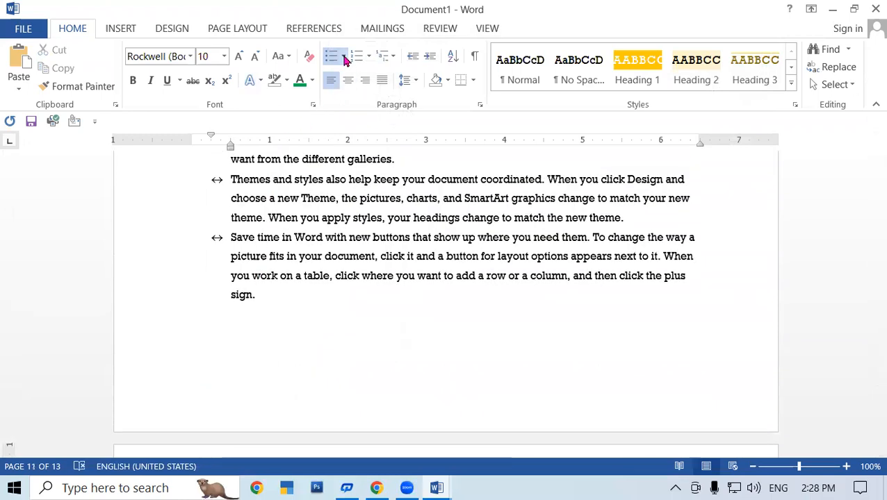
click(344, 57)
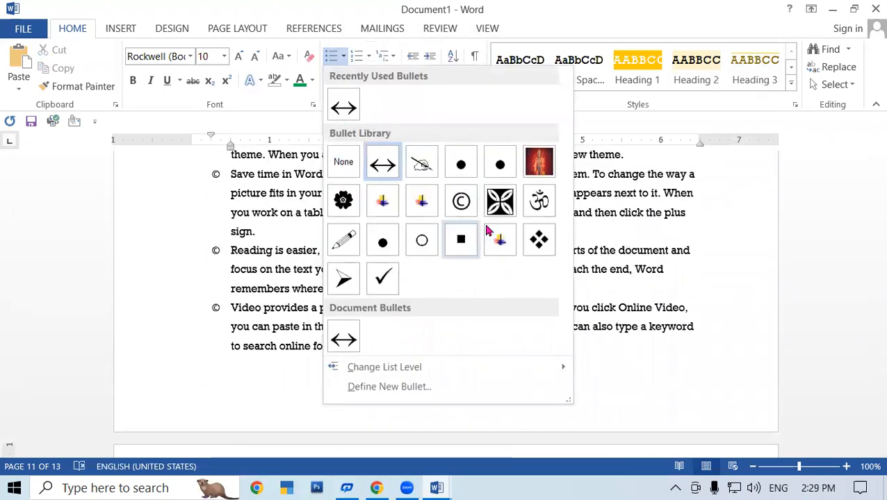
click(625, 218)
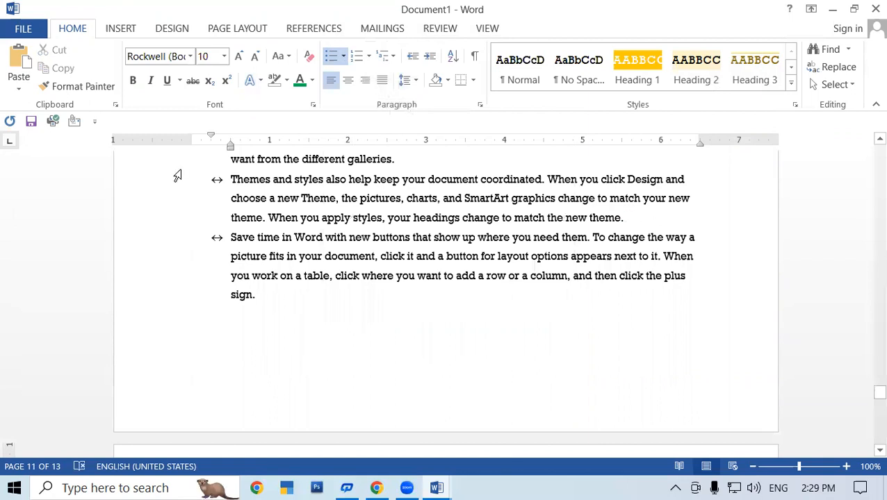
scroll(259, 215, up, 3)
scroll(259, 215, up, 3)
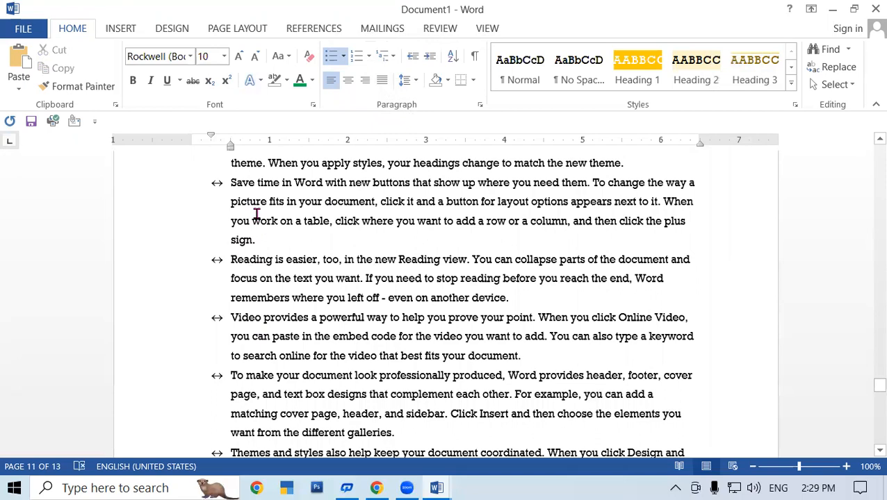
key(ctrl+a)
key(Delete)
text(AAAAAAAAAAAAAAAAAAAAAAAAAAAAAAAAAAAAAAAAAAAAAAAAAAAAAAAAAAAAAAAAAAAAAAAAAAAAAAAAAAAAA)
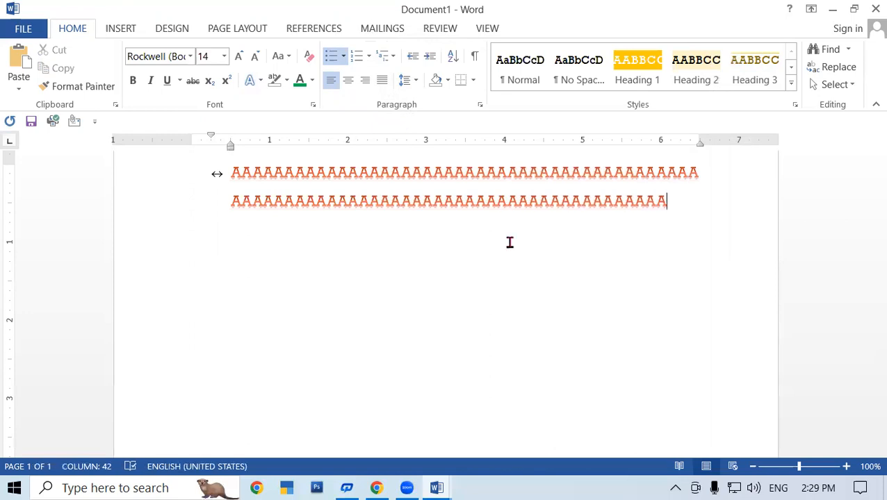
key(ctrl+z)
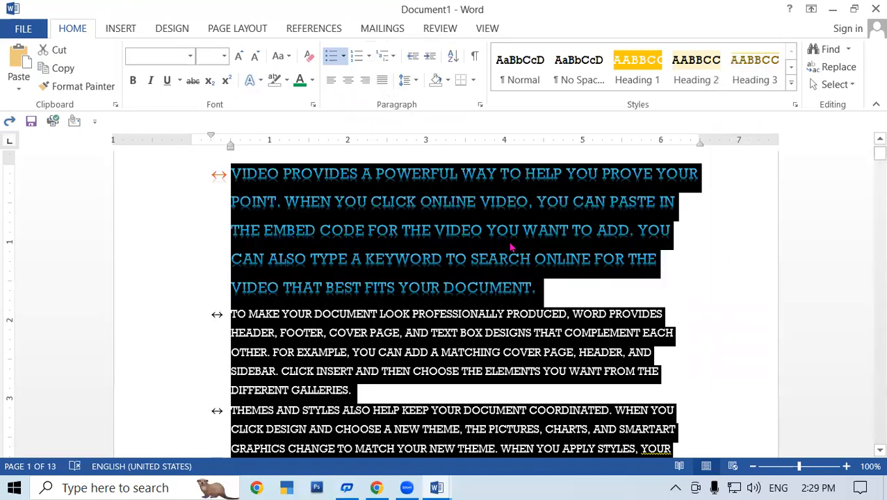
Step: Define a new picture bullet from the logo image in the Pictures folder and apply it to all the text
click(342, 57)
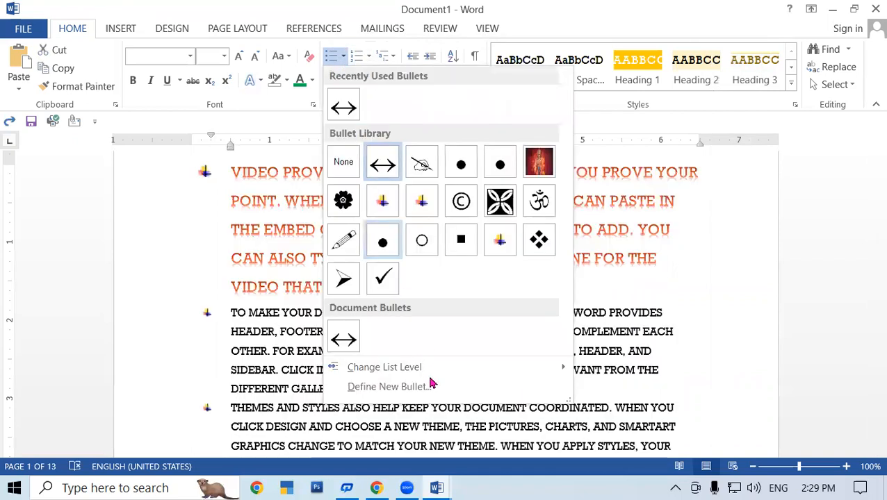
click(430, 387)
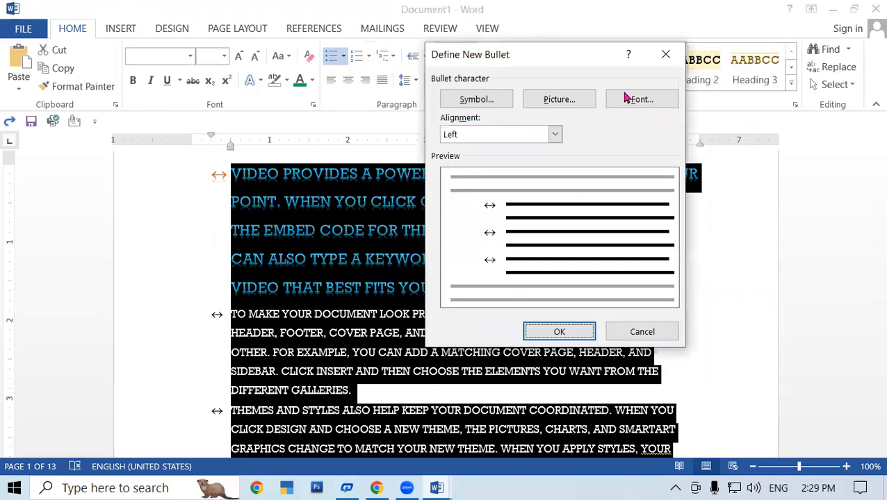
click(574, 101)
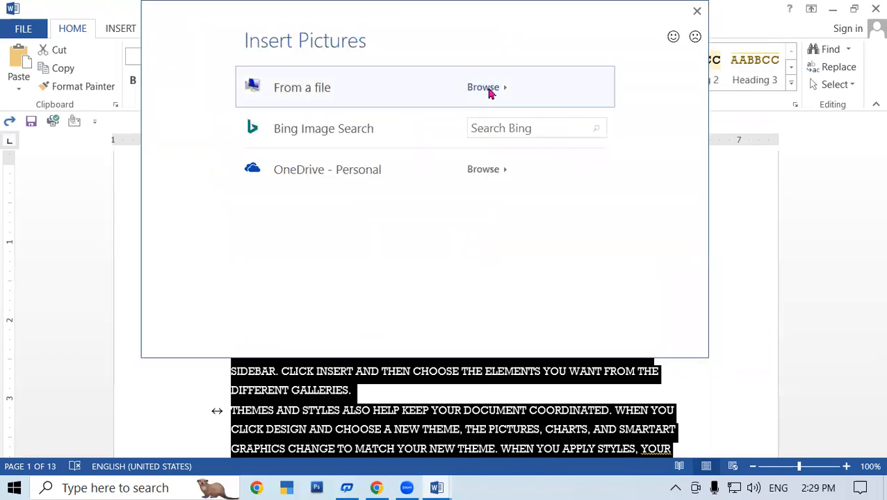
click(487, 89)
scroll(410, 275, down, 3)
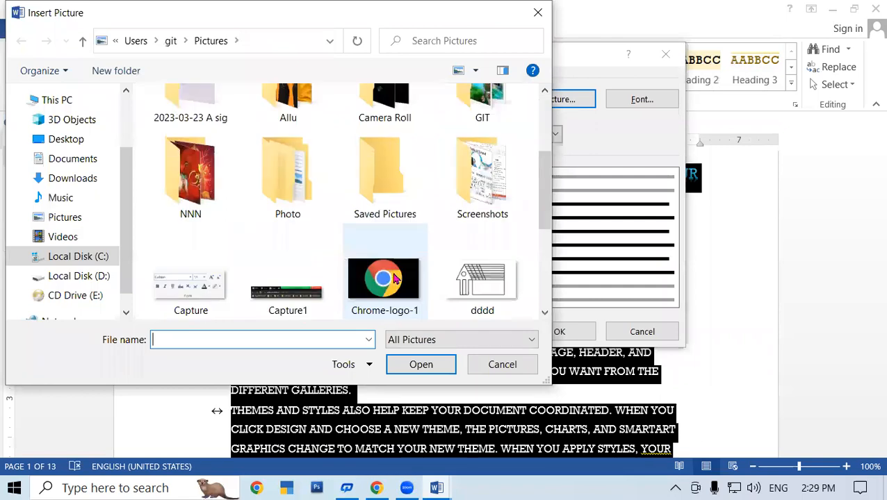
scroll(403, 266, down, 2)
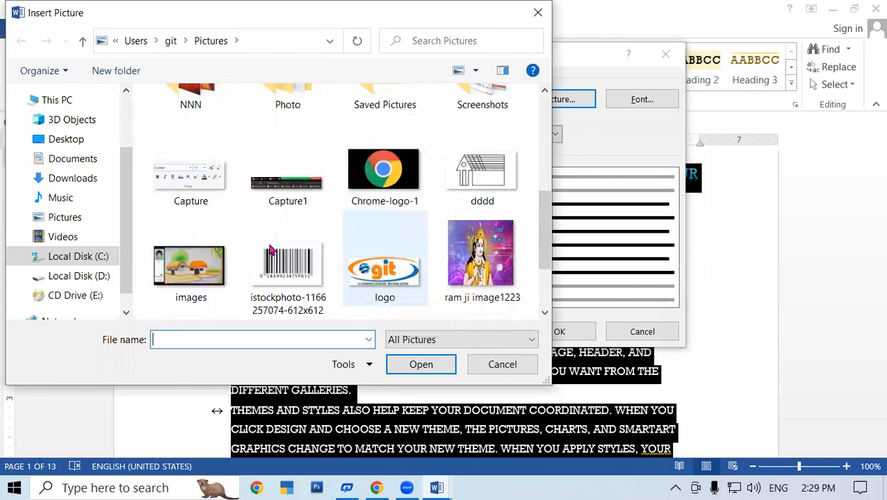
click(357, 251)
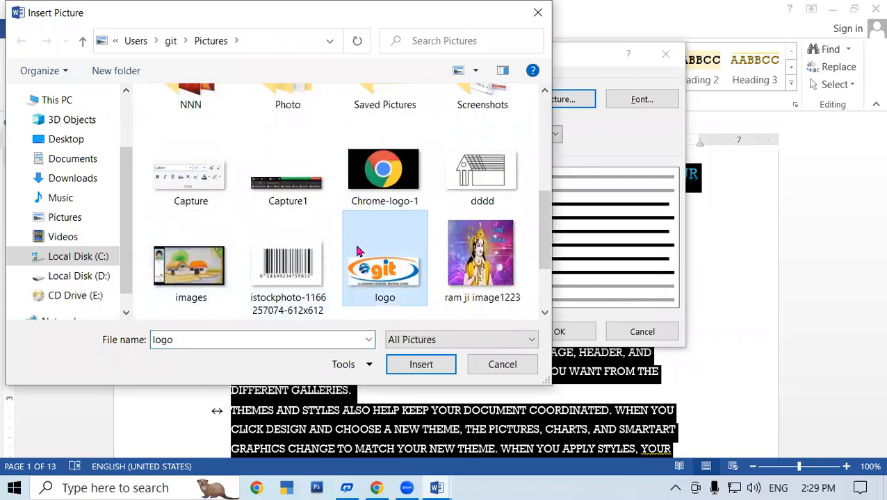
click(432, 365)
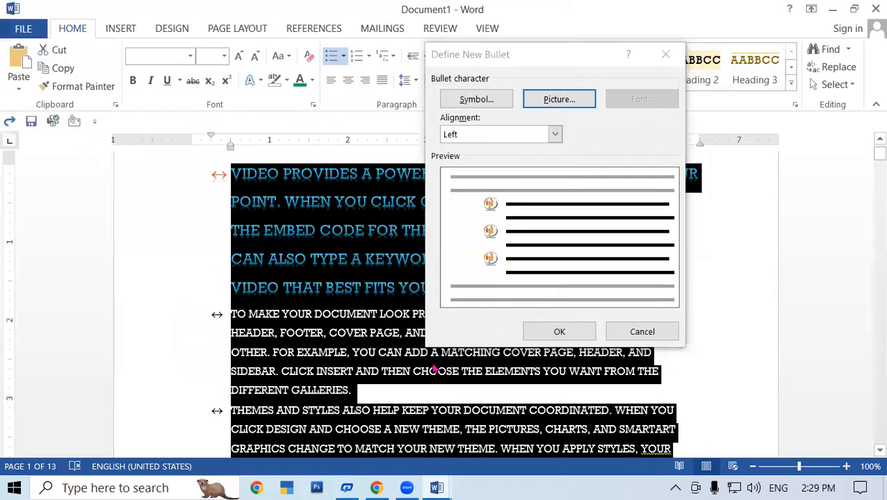
click(565, 332)
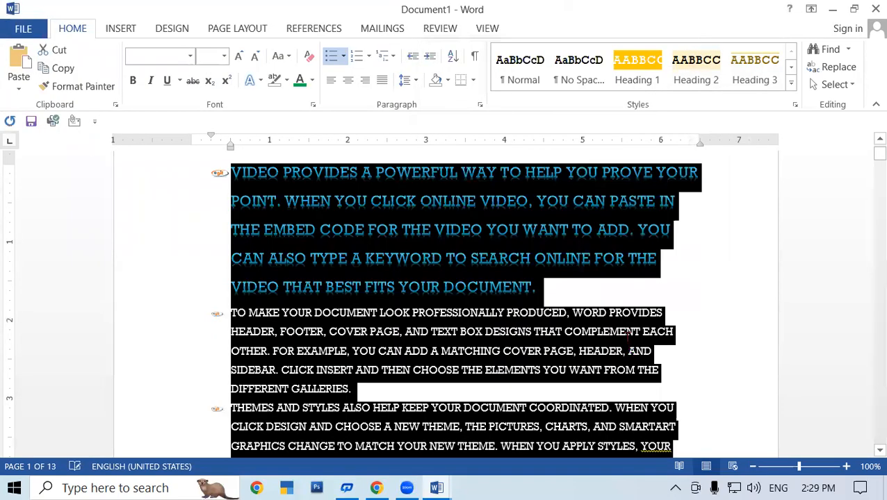
Step: Select the whole document and enlarge all its text in steps until the first paragraph is 36 pt
click(461, 277)
scroll(499, 281, down, 5)
scroll(491, 292, down, 3)
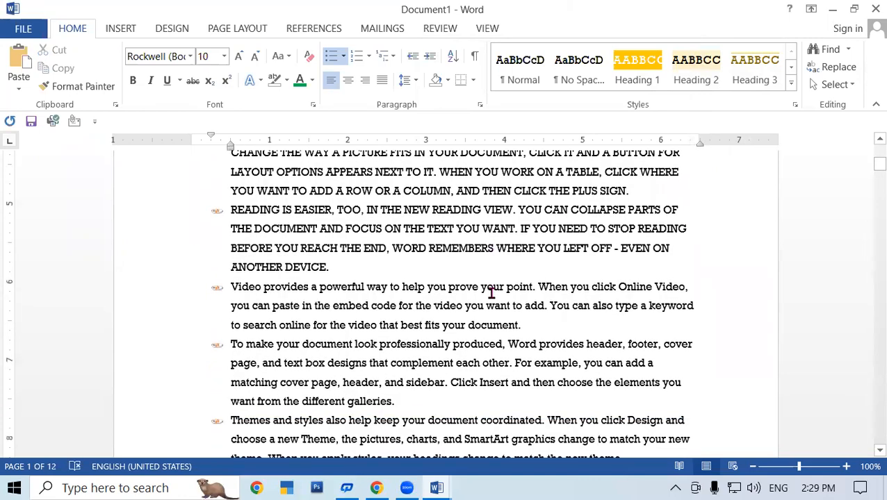
key(ctrl+a)
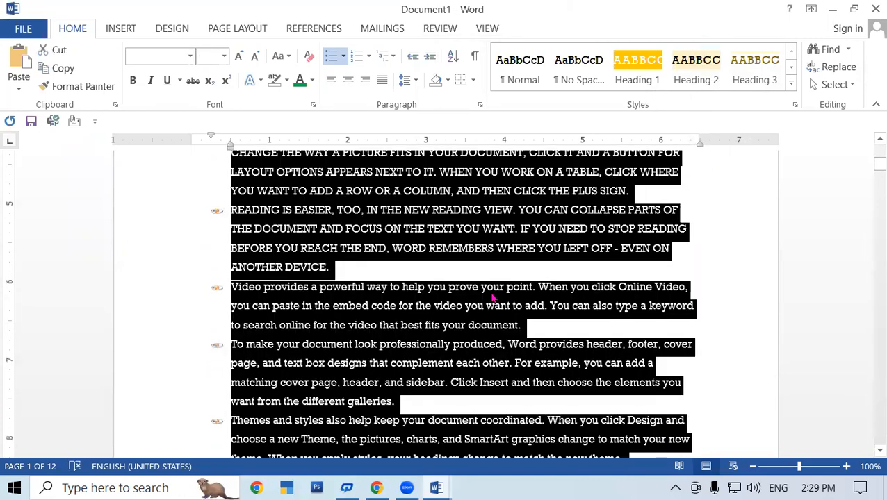
key(ctrl+shift+period)
key(ctrl+shift+period)
key(ctrl+shift+period)
key(ctrl+shift+period)
key(ctrl+shift+period)
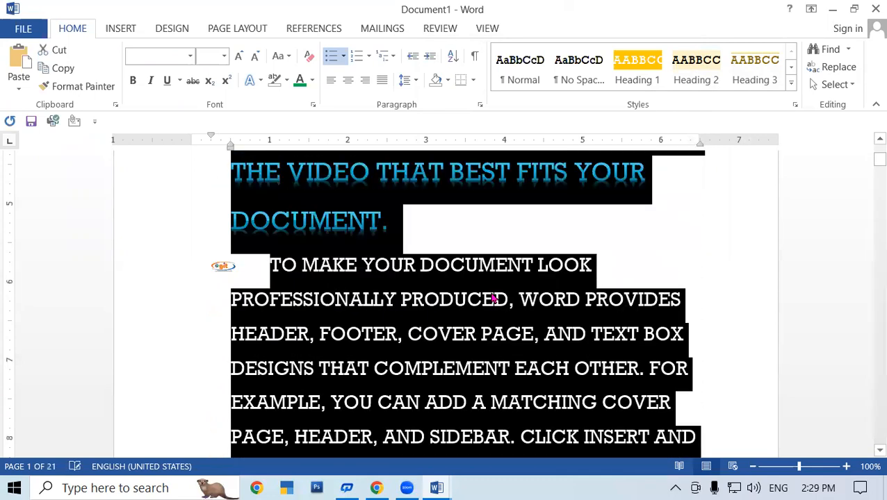
key(ctrl+shift+period)
key(ctrl+shift+period)
key(ctrl+shift+period)
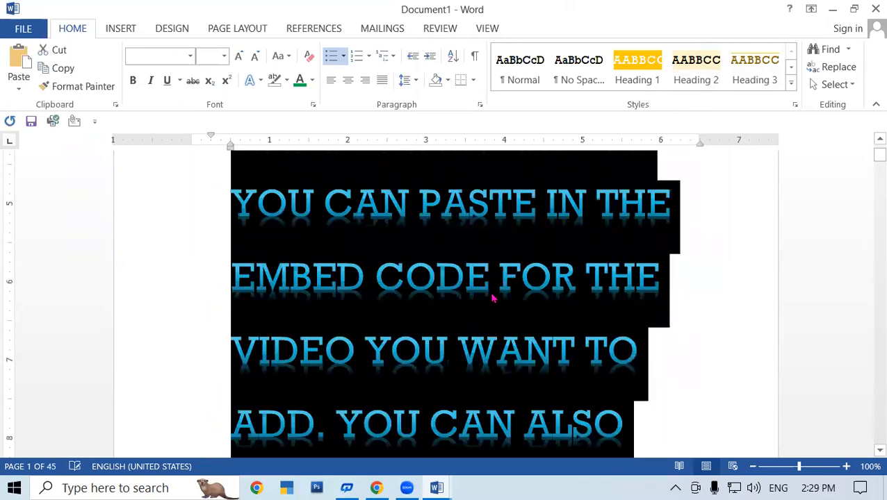
Step: Examine the enlarged logo bullets on the first two paragraphs and look at the multilevel list options
scroll(376, 308, up, 5)
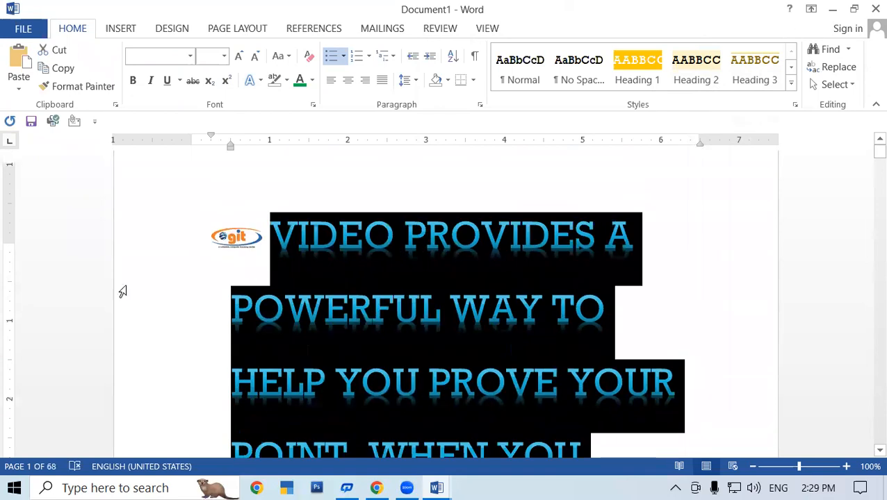
scroll(123, 292, up, 1)
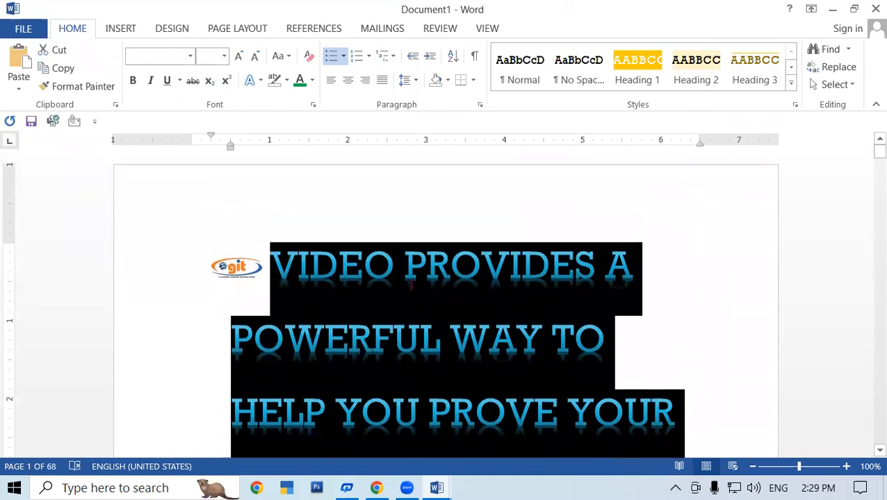
click(411, 284)
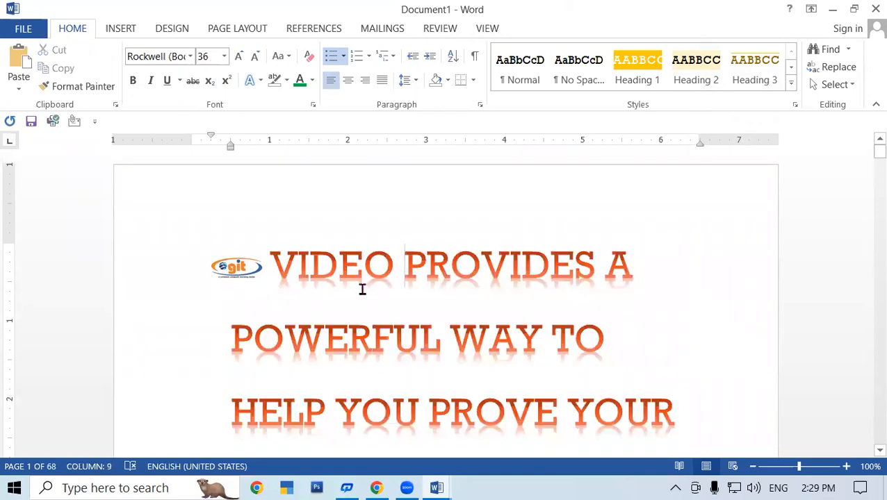
scroll(362, 289, down, 10)
scroll(363, 288, down, 12)
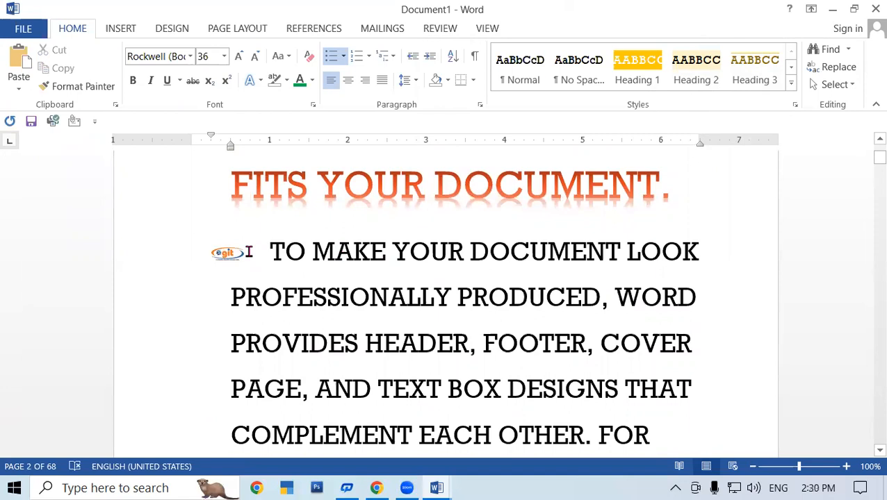
click(395, 59)
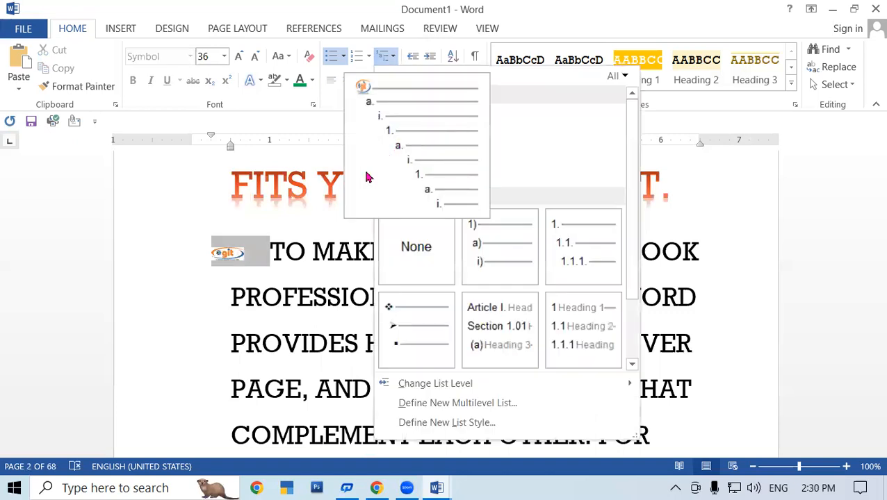
click(340, 256)
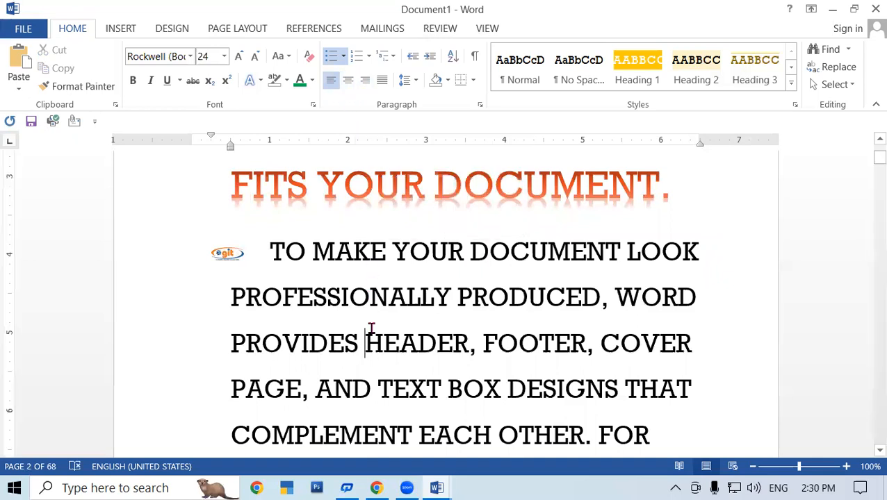
Step: Reduce the font size of all the document's text and remove its picture bullets
key(ctrl+a)
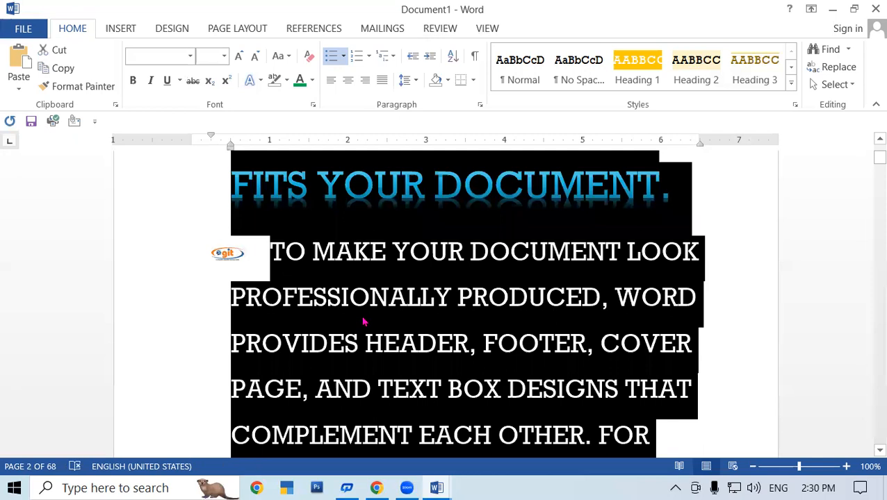
scroll(364, 322, down, 15)
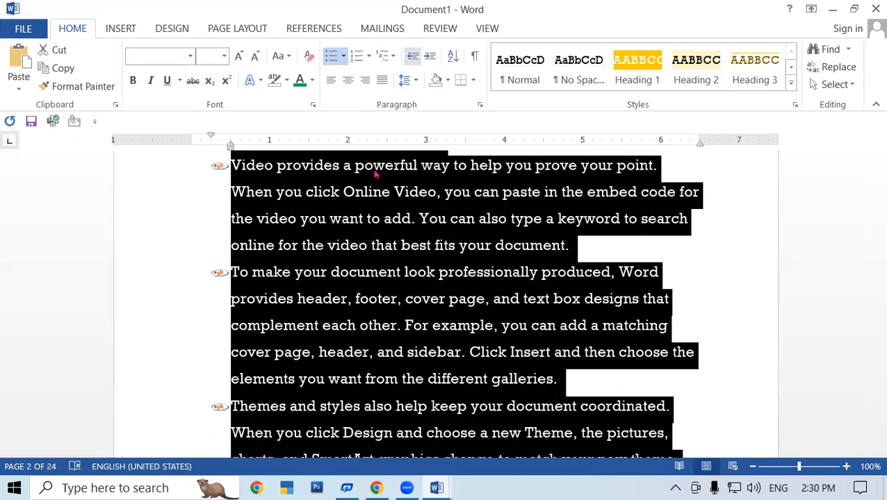
click(342, 57)
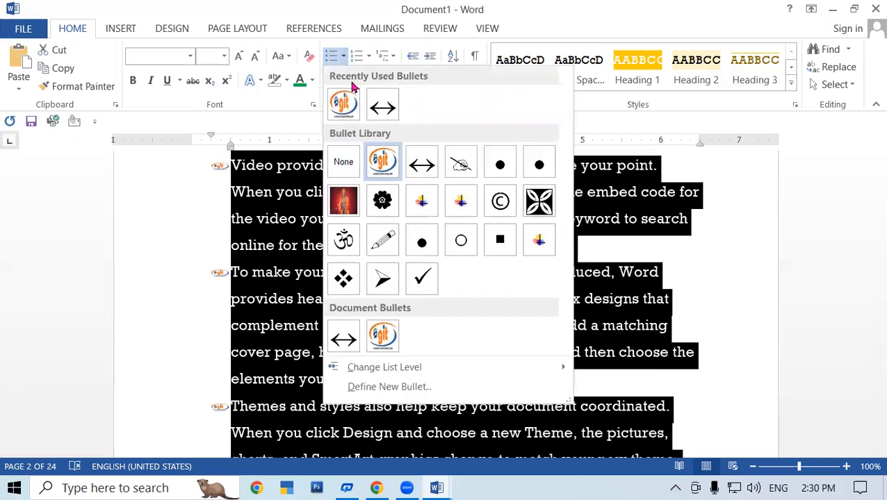
click(348, 165)
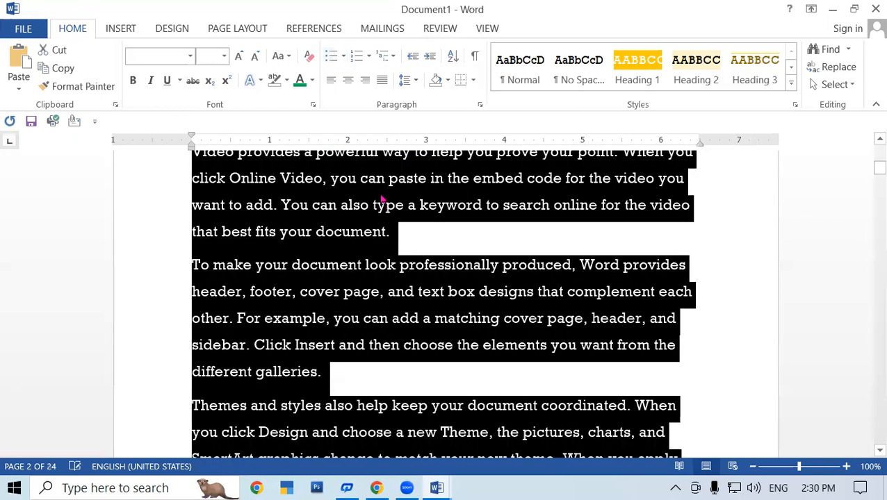
Step: Try centre and right alignment on all the text and return it to left alignment
scroll(385, 201, up, 3)
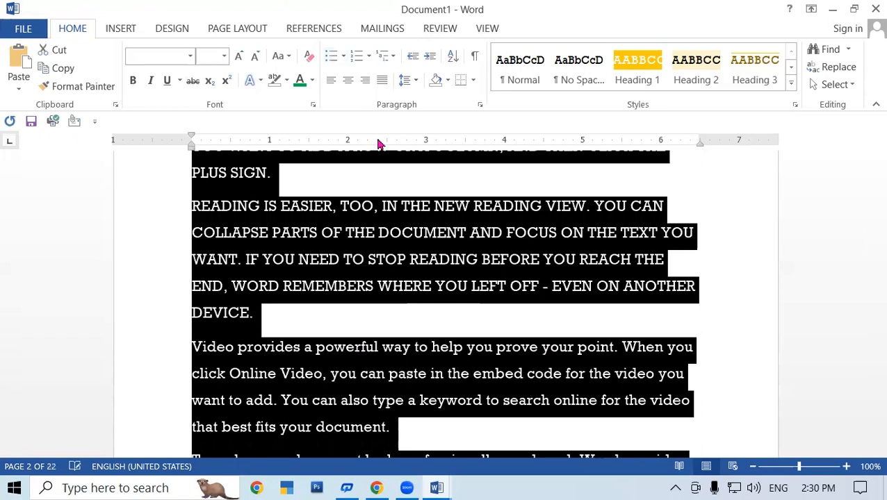
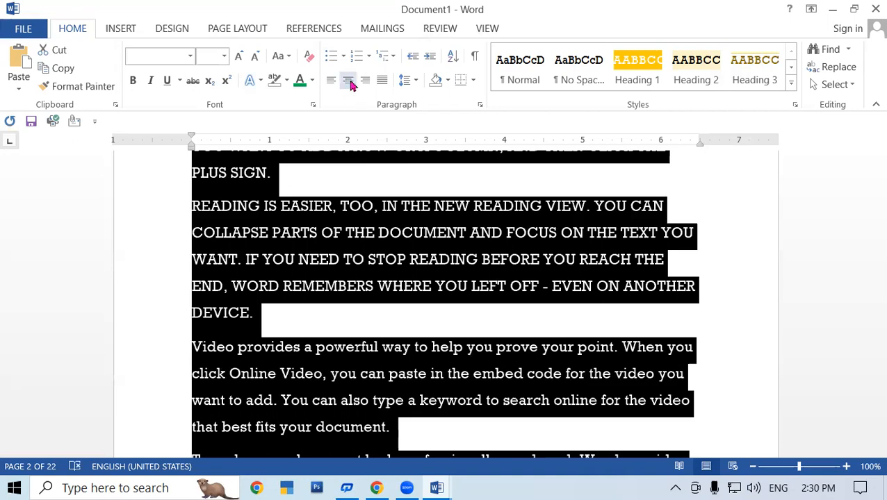
key(ctrl+e)
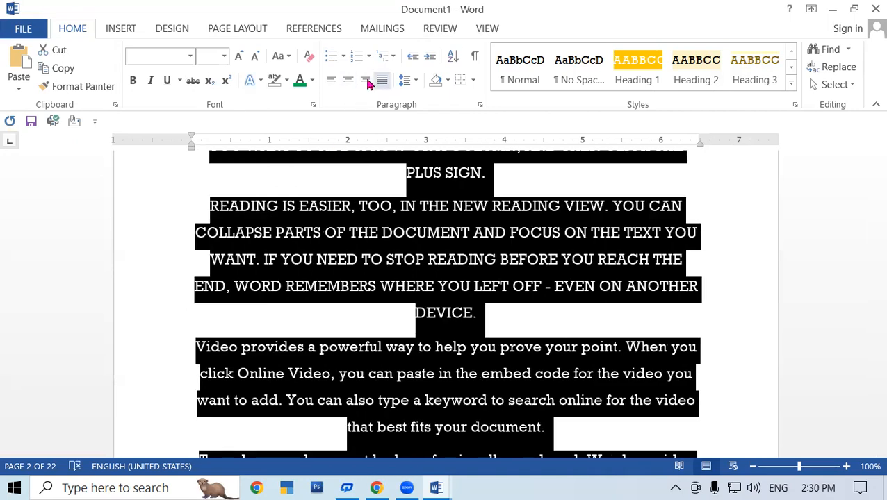
key(ctrl+r)
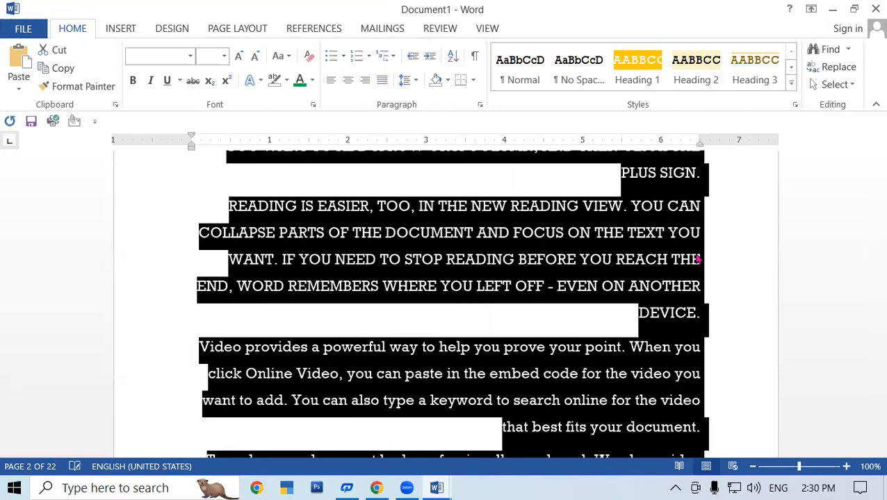
click(331, 81)
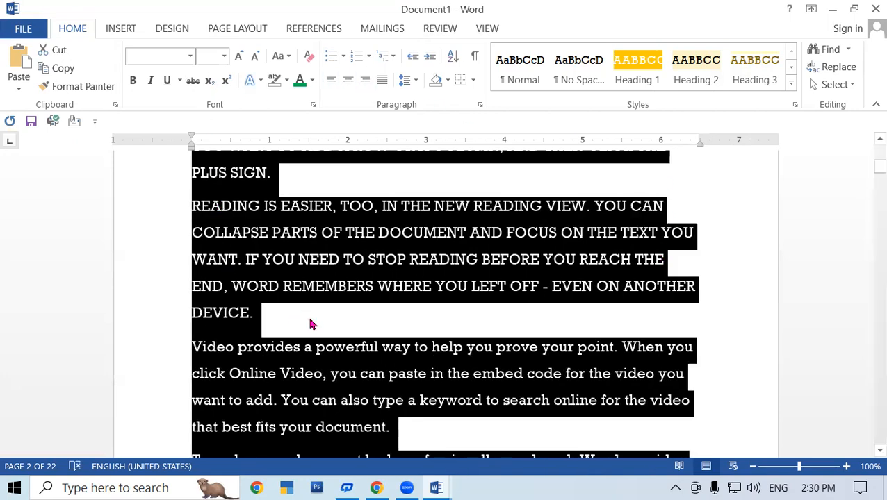
Step: Delete all the document's text and generate fresh sample paragraphs with =RAND()
scroll(313, 320, down, 7)
scroll(317, 326, up, 3)
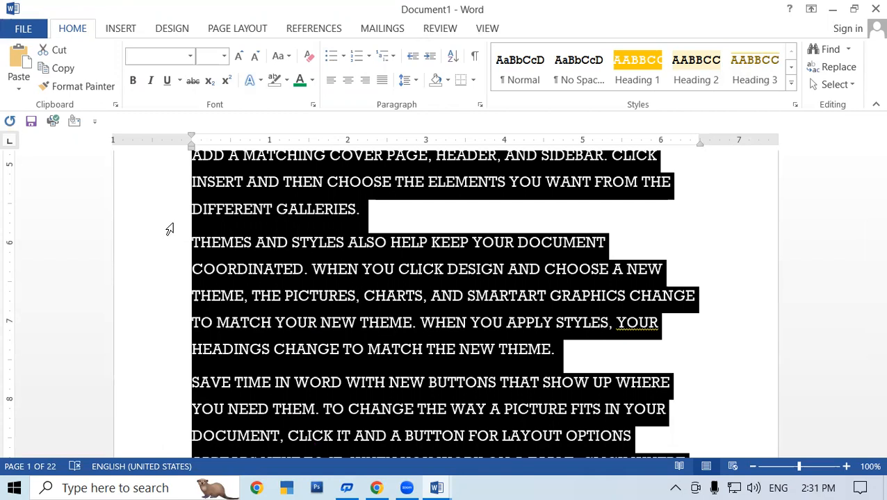
key(Delete)
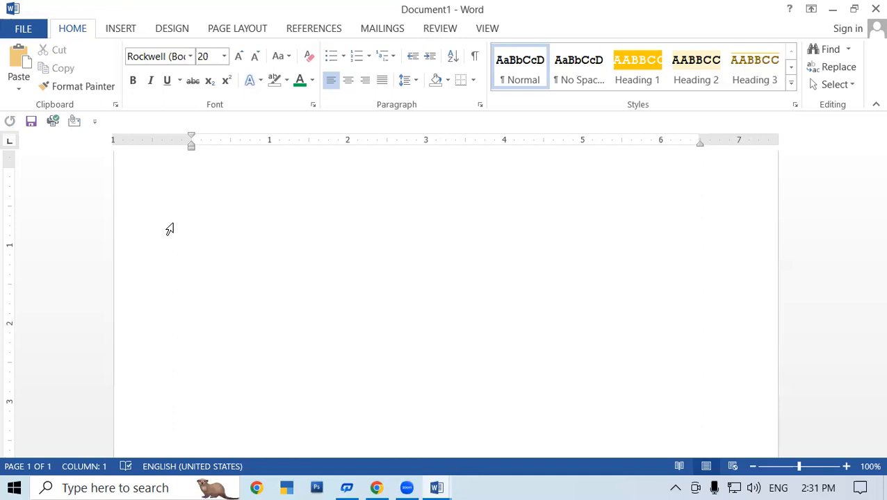
text(=RAND())
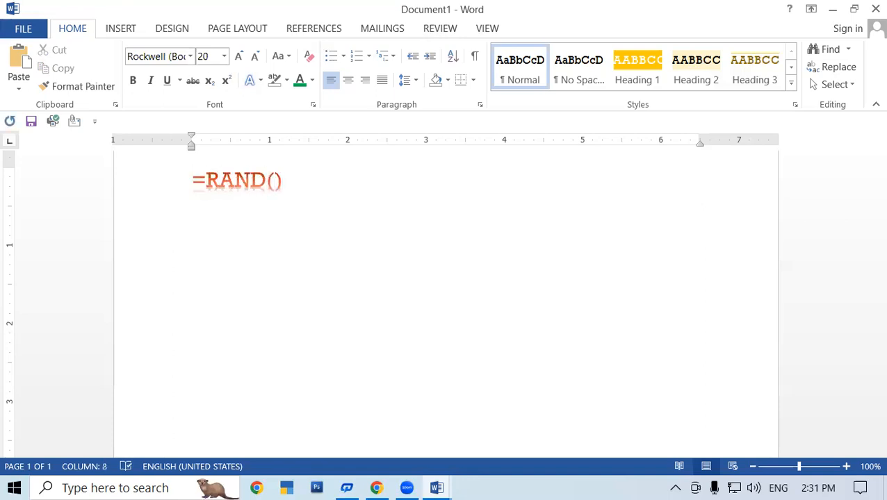
key(Return)
scroll(208, 225, up, 15)
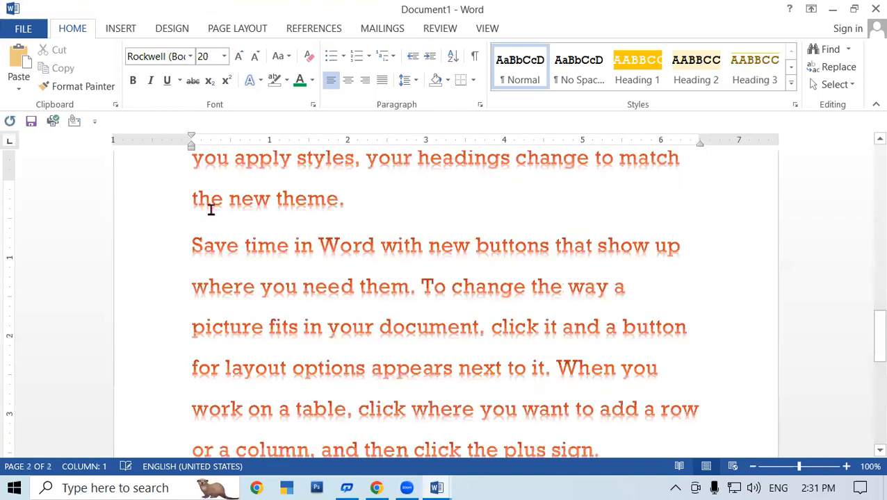
scroll(240, 200, up, 5)
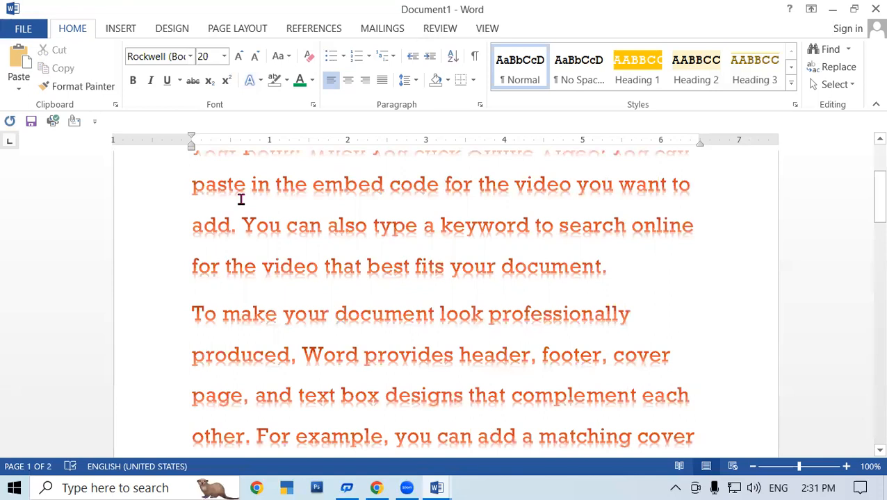
Step: Replace the orange reflected text effect on all the document's text with the plain black shadowed effect
key(ctrl+a)
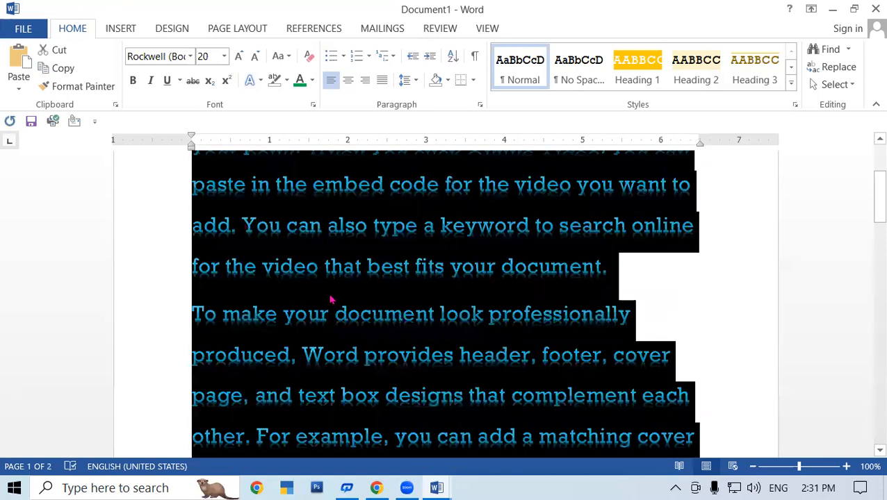
click(260, 81)
click(266, 112)
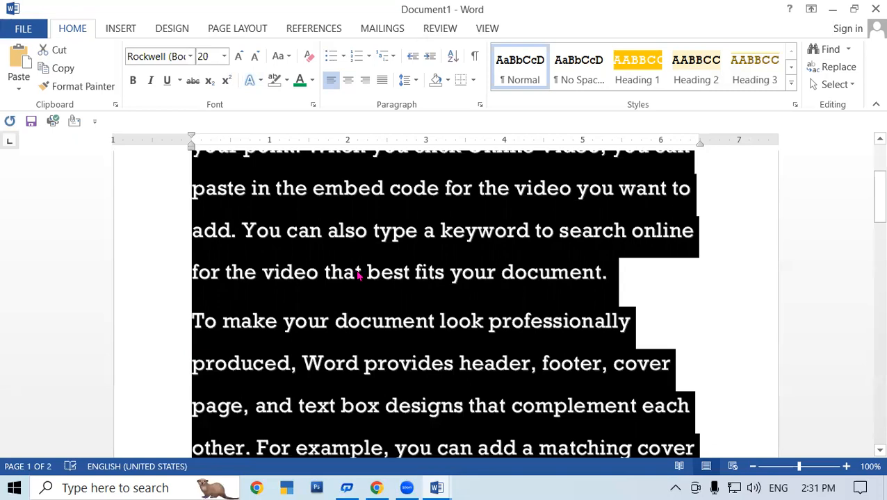
Step: Try centre, left and right alignment on all the text, and finish with justified alignment
key(ctrl+e)
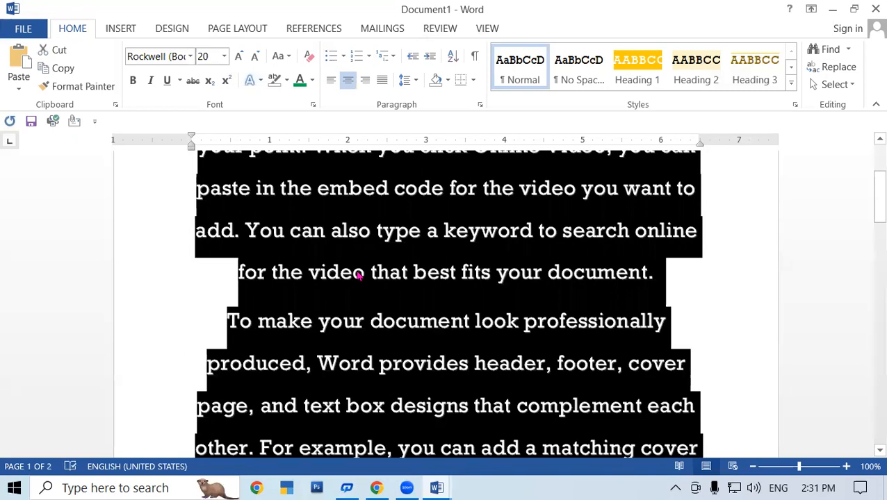
key(ctrl+l)
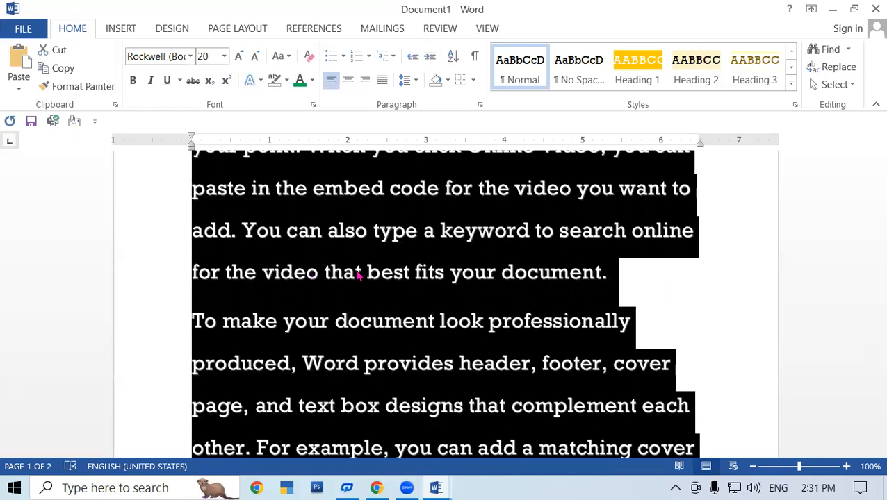
key(ctrl+r)
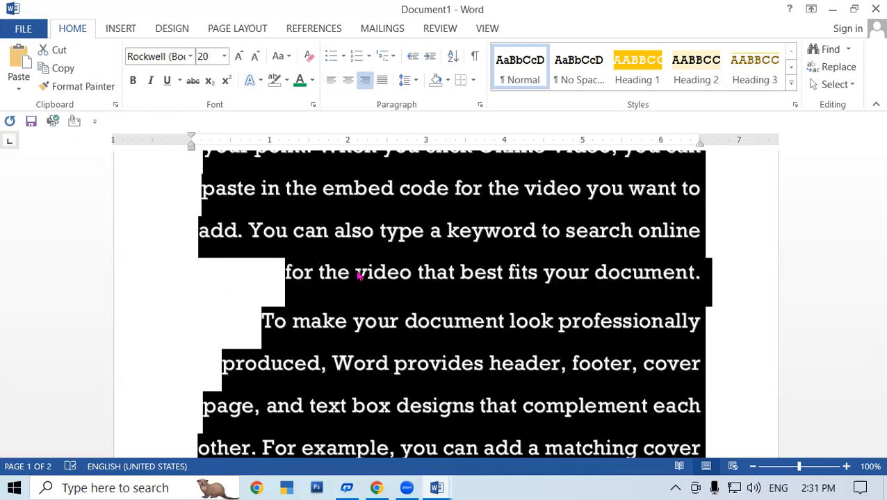
key(ctrl+j)
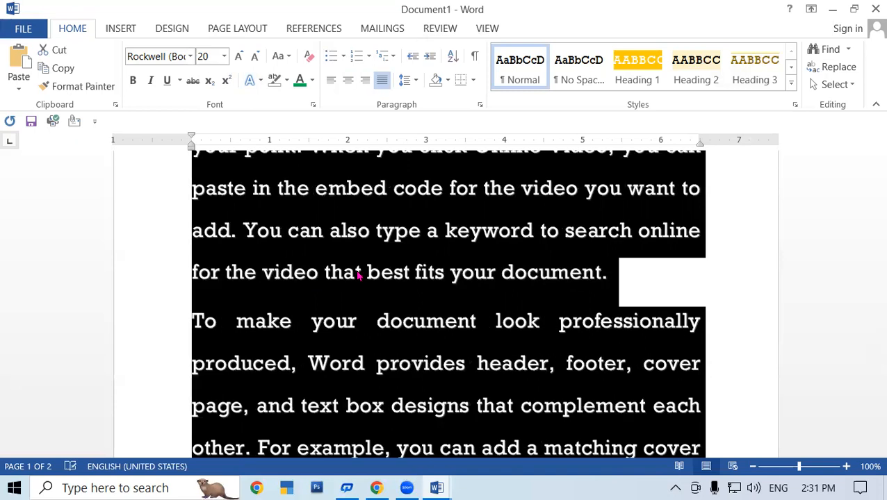
Step: Reduce the font size of all the document's text to 8
key(ctrl+shift+comma)
key(ctrl+shift+comma)
key(ctrl+shift+comma)
key(ctrl+shift+comma)
key(ctrl+shift+comma)
key(ctrl+shift+comma)
key(ctrl+shift+comma)
key(ctrl+shift+comma)
key(ctrl+shift+comma)
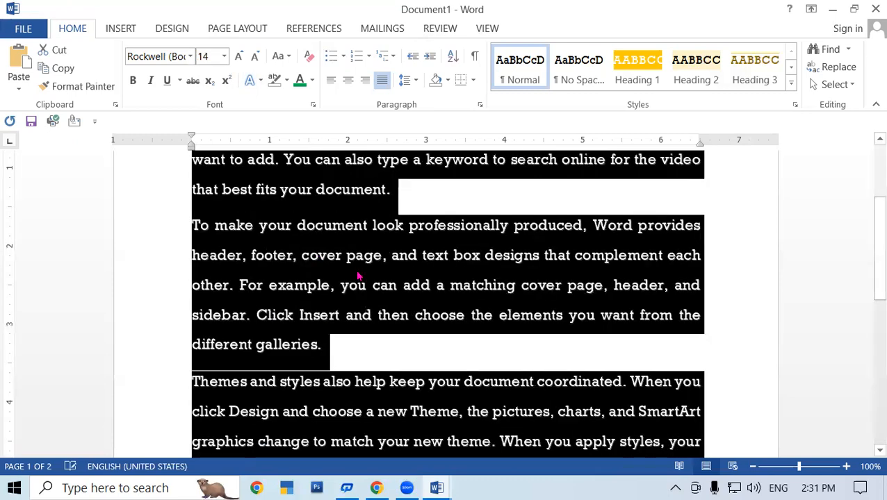
key(ctrl+shift+period)
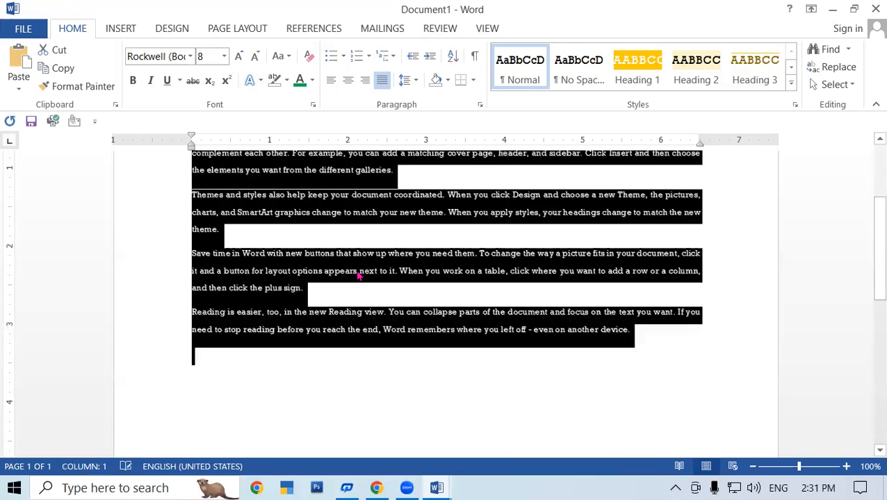
Step: Join the last paragraph, starting "Reading is easier", to the end of the "Save time in Word" paragraph
ctrl+scroll(447, 328, up, 5)
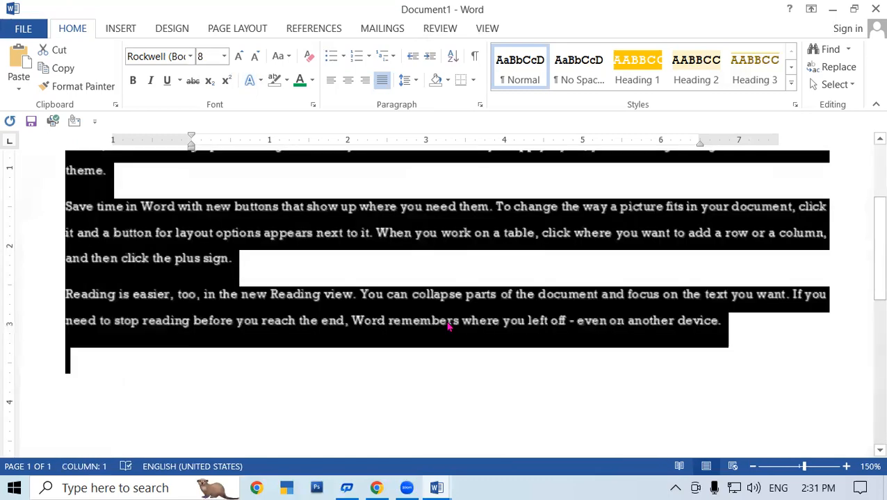
ctrl+scroll(447, 326, down, 3)
triple_click(657, 335)
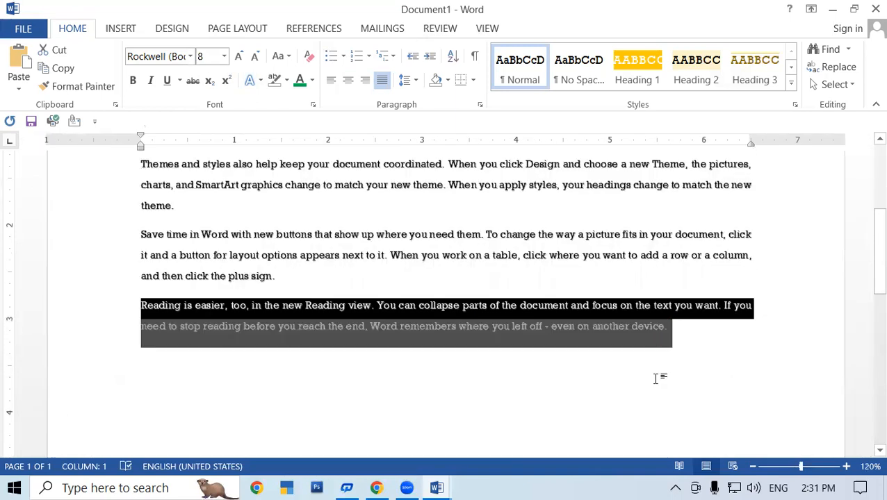
ctrl+scroll(739, 293, up, 1)
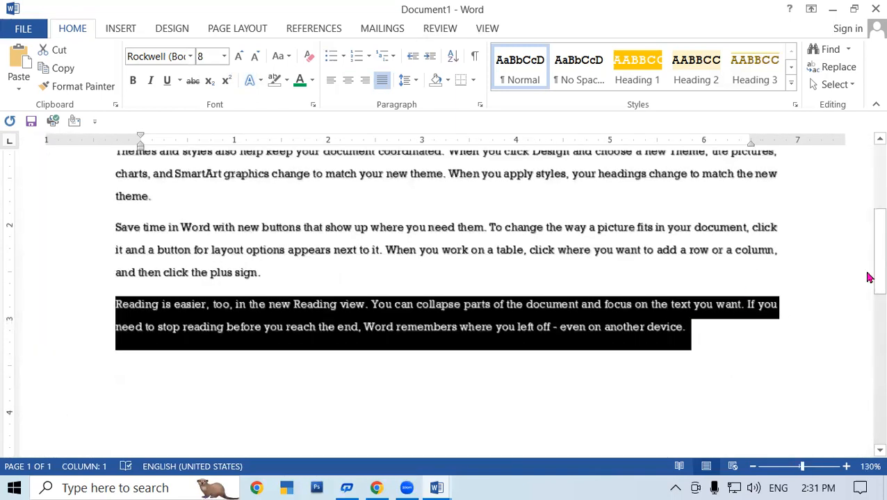
scroll(707, 195, up, 5)
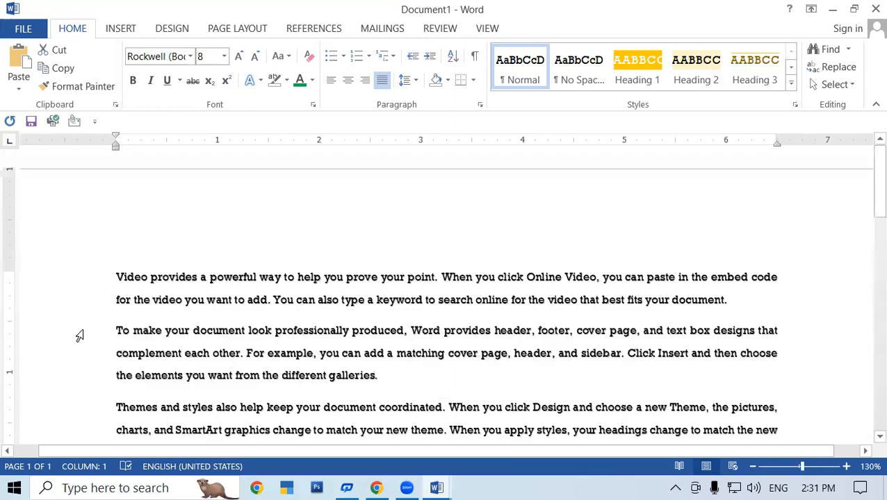
drag(111, 325, 128, 331)
key(shift+Down)
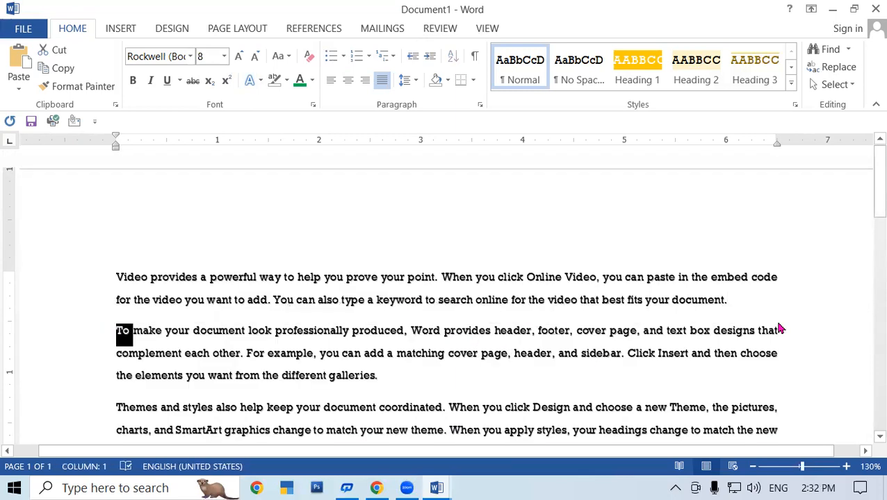
key(Left)
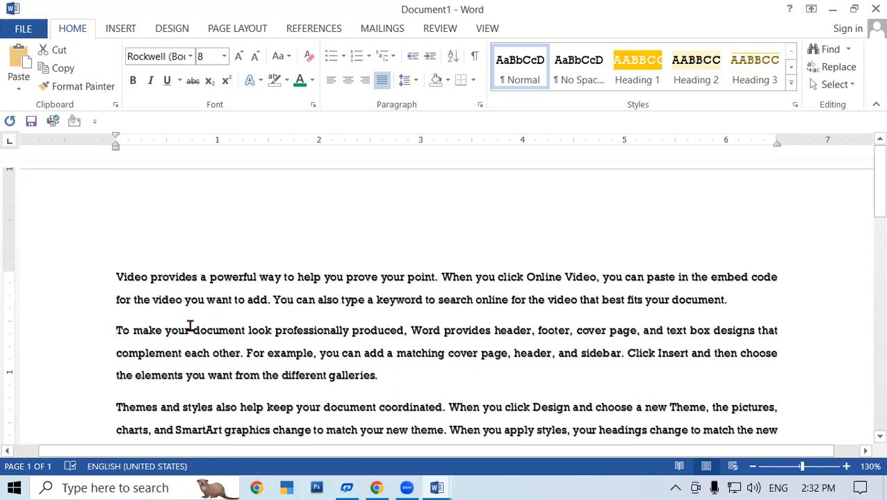
scroll(190, 327, down, 2)
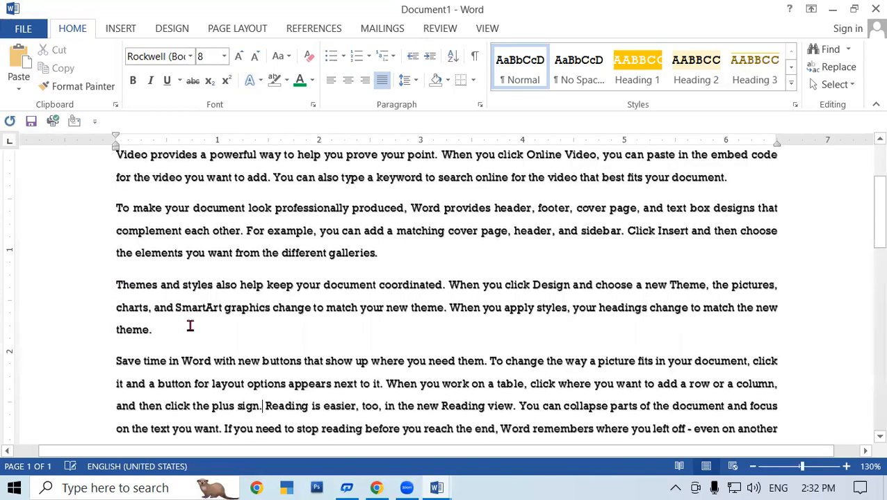
Step: Join the paragraph starting "To make your document" to the end of the first paragraph
ctrl+click(116, 208)
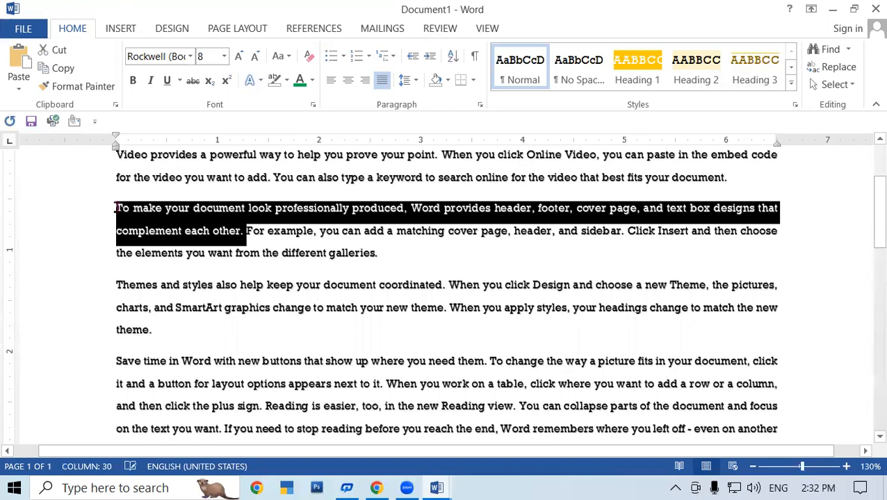
double_click(117, 208)
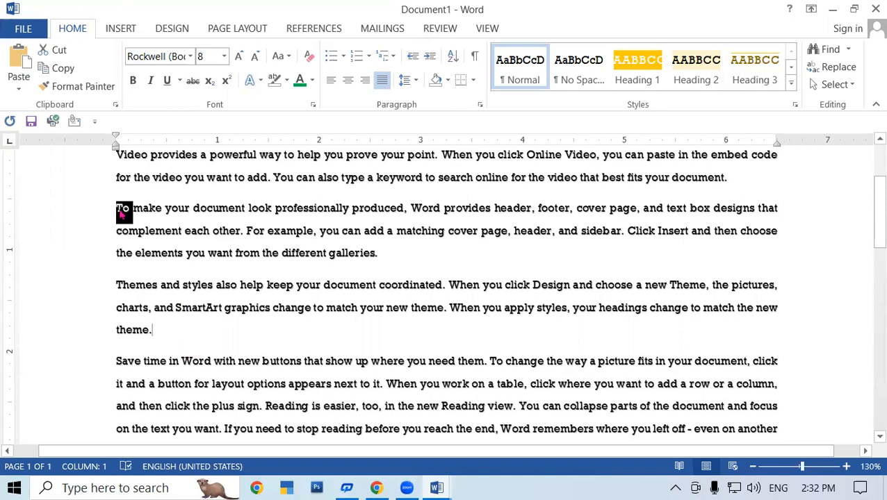
triple_click(122, 212)
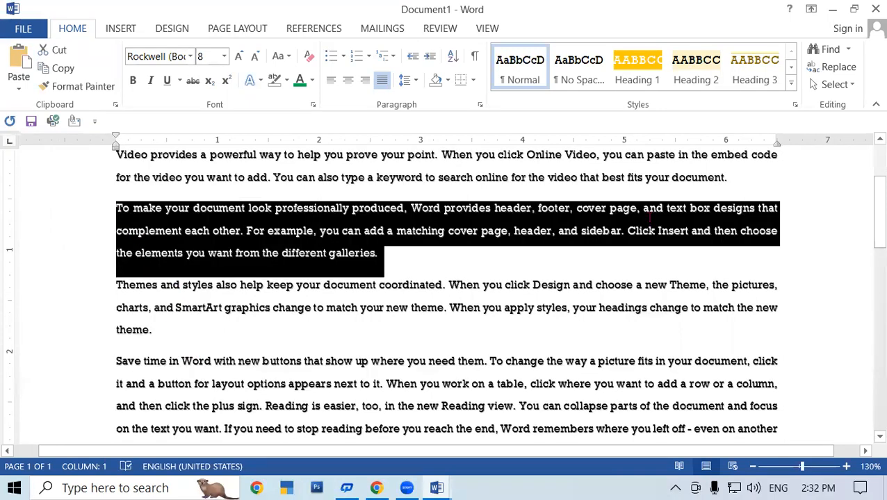
ctrl+click(264, 202)
click(112, 210)
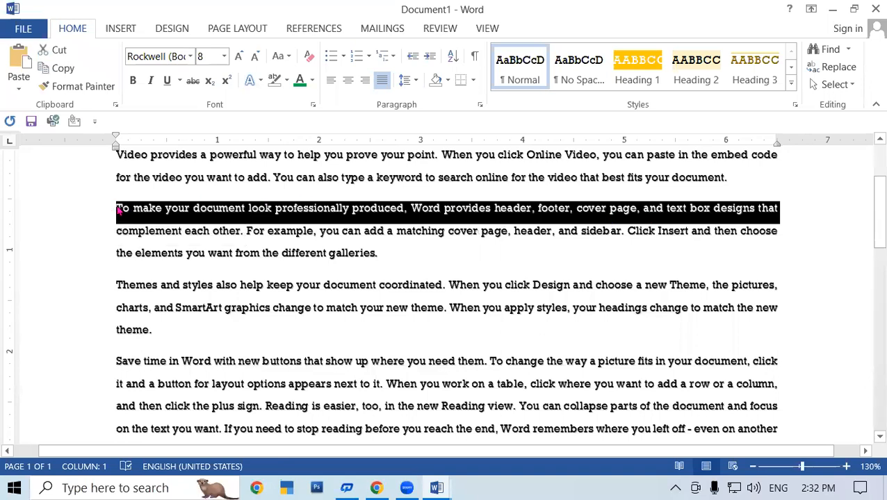
click(143, 212)
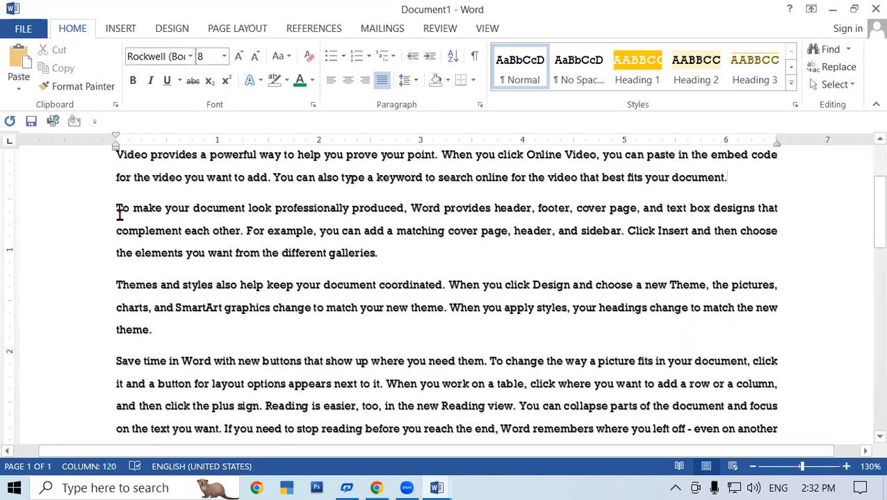
drag(119, 215, 245, 235)
click(132, 209)
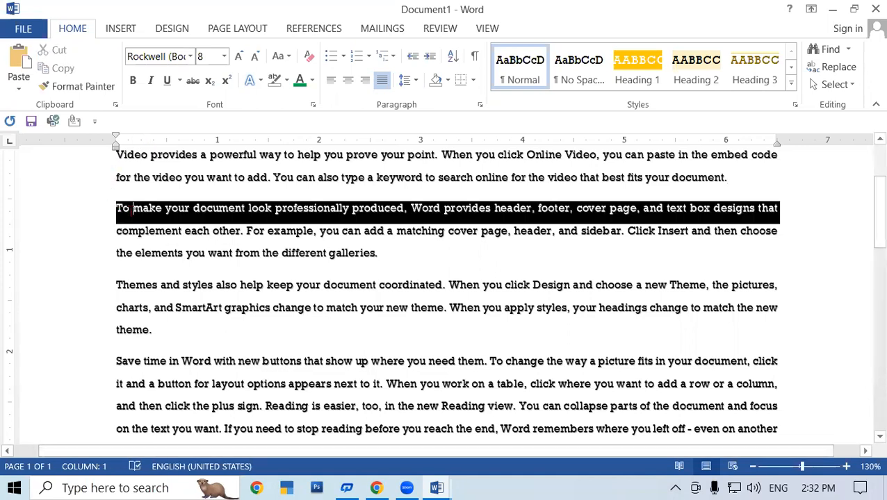
key(Home)
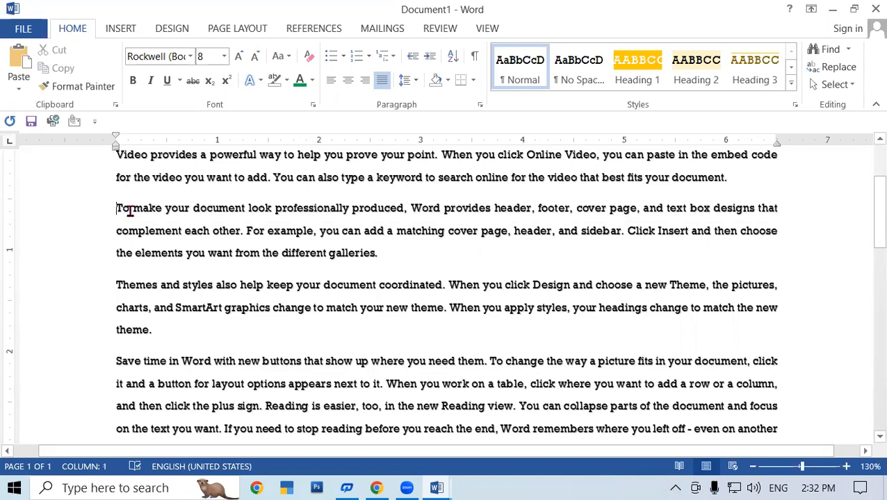
key(BackSpace)
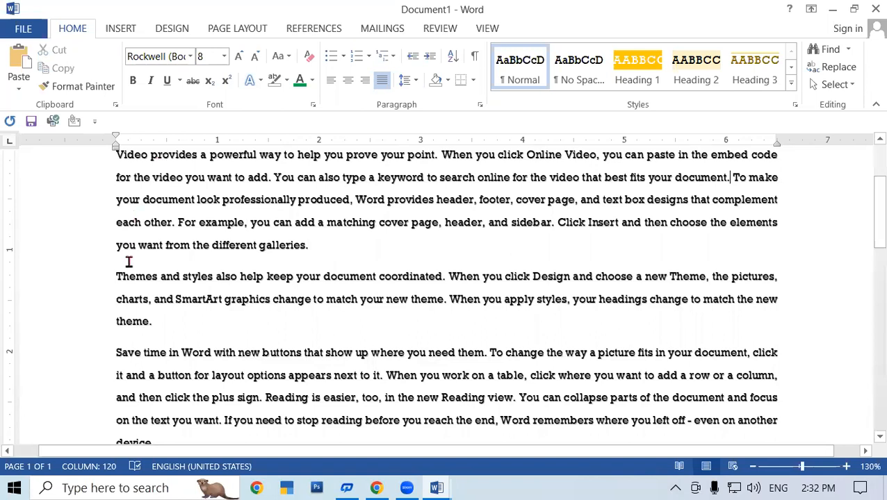
Step: Join the "Themes and styles" paragraph to the text before it, directly after "galleries."
ctrl+click(118, 276)
triple_click(116, 276)
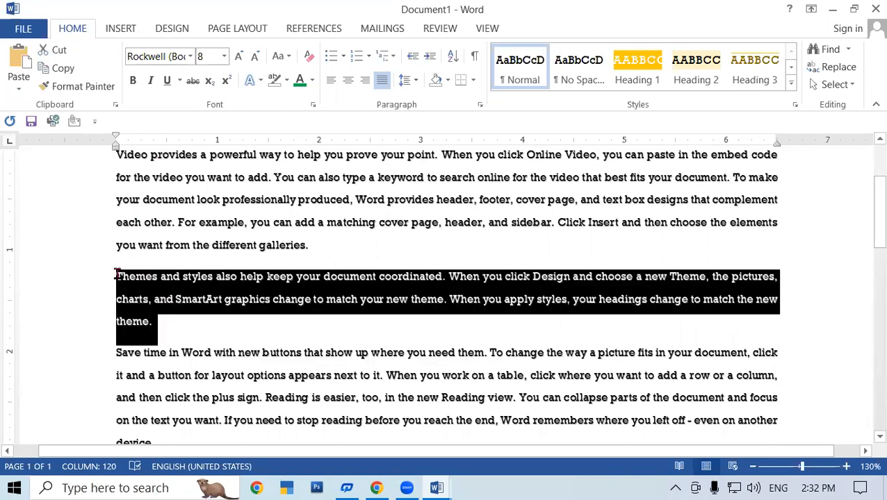
double_click(139, 271)
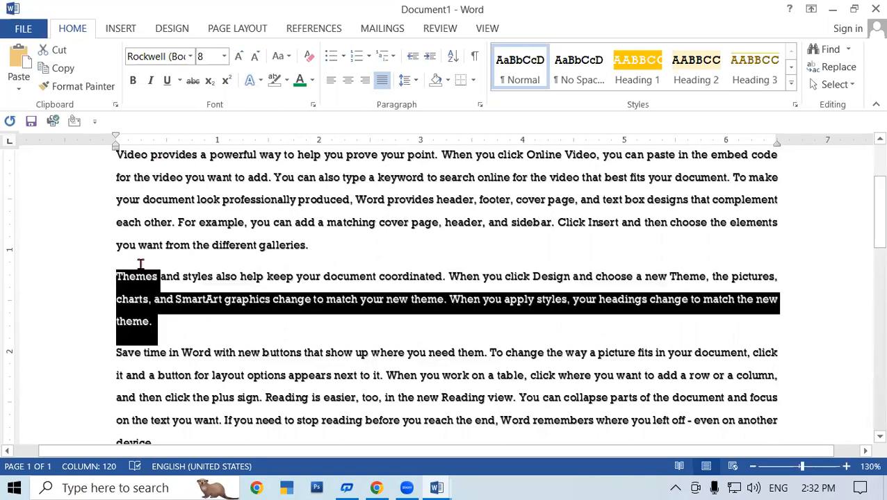
ctrl+double_click(280, 278)
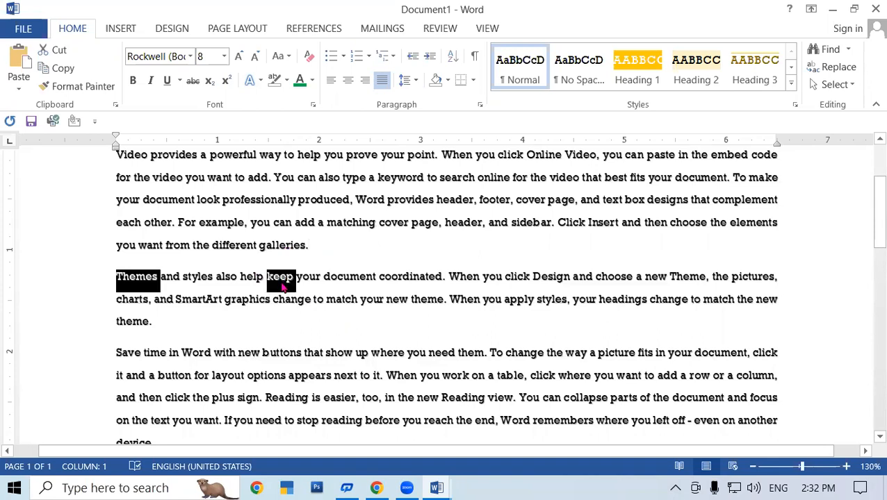
ctrl+double_click(280, 302)
ctrl+click(281, 302)
click(286, 310)
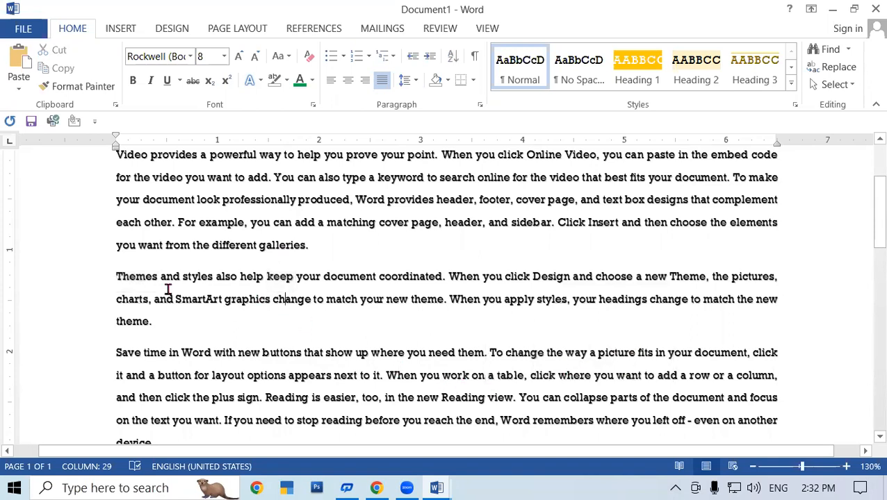
click(116, 275)
key(BackSpace)
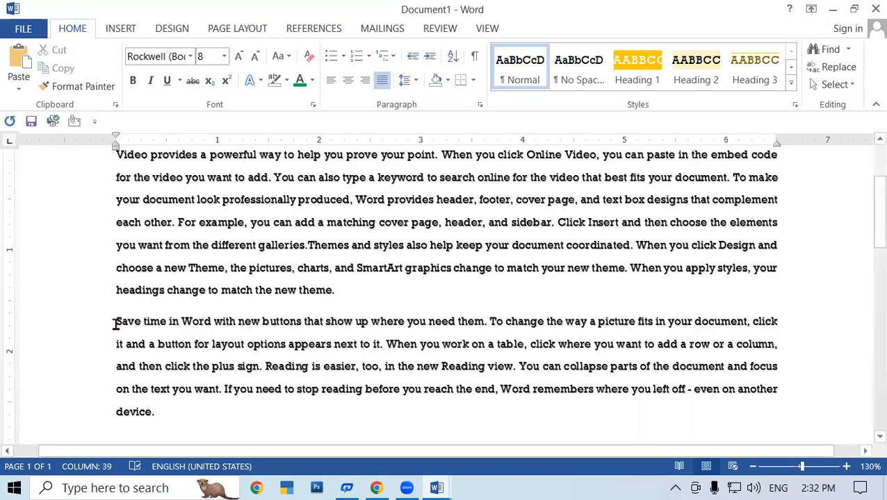
Step: Join the "Save time in Word" paragraph directly after "theme." so the text forms one block, and review it
key(BackSpace)
scroll(297, 35, down, 1)
scroll(303, 303, down, 4)
scroll(313, 313, up, 5)
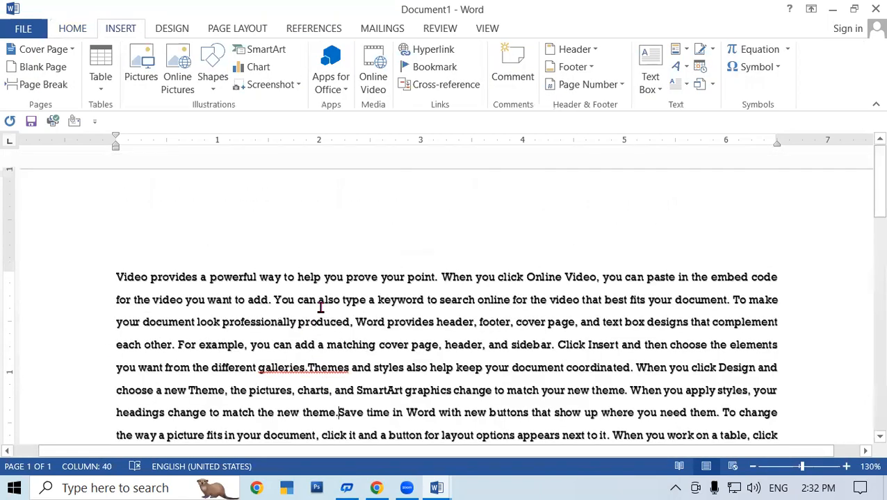
scroll(314, 306, down, 2)
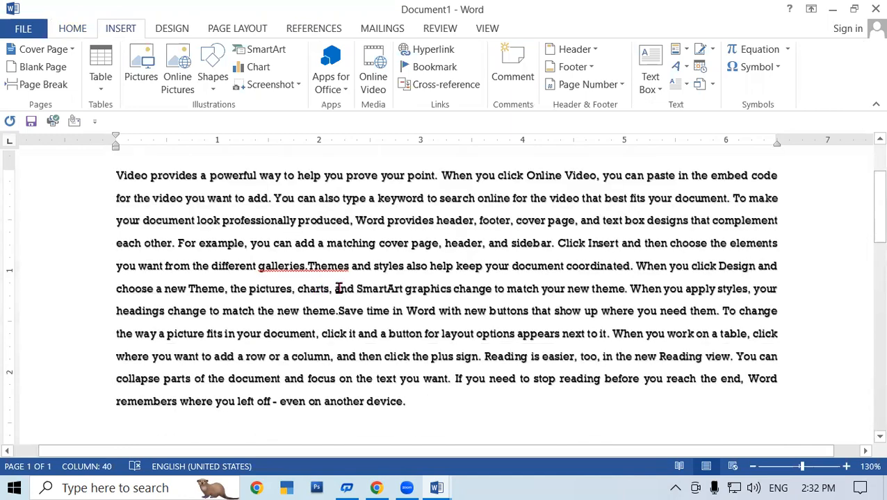
Step: Try left and right alignment on the whole merged paragraph, and finish with centre alignment
key(ctrl+a)
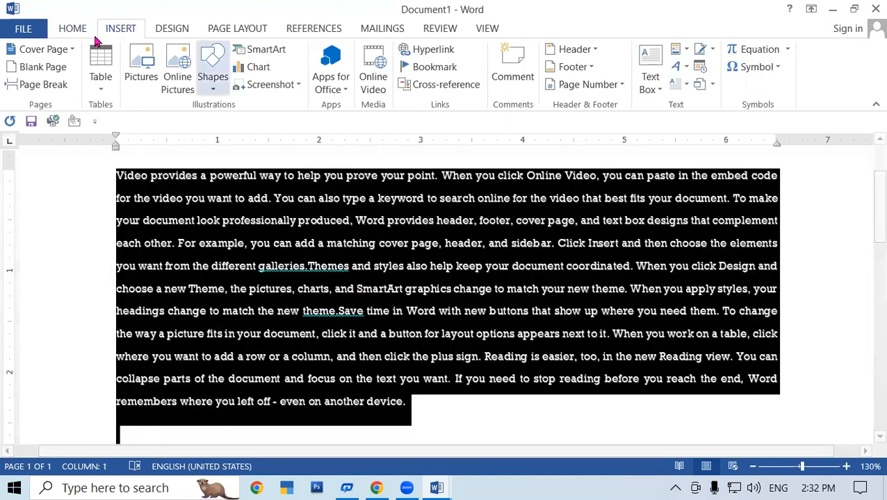
click(76, 29)
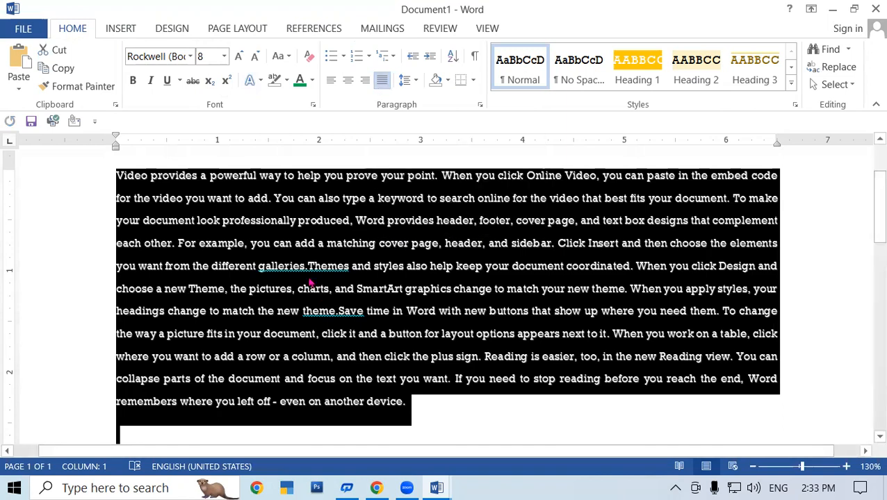
key(ctrl+l)
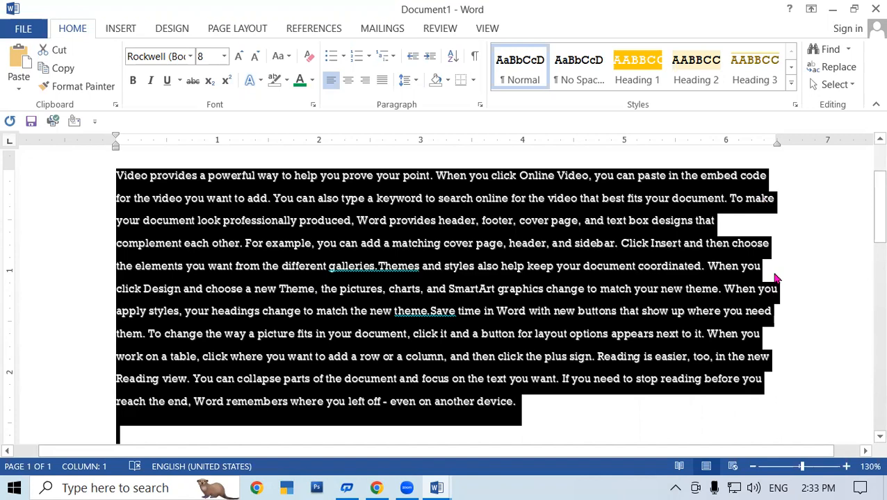
key(ctrl+r)
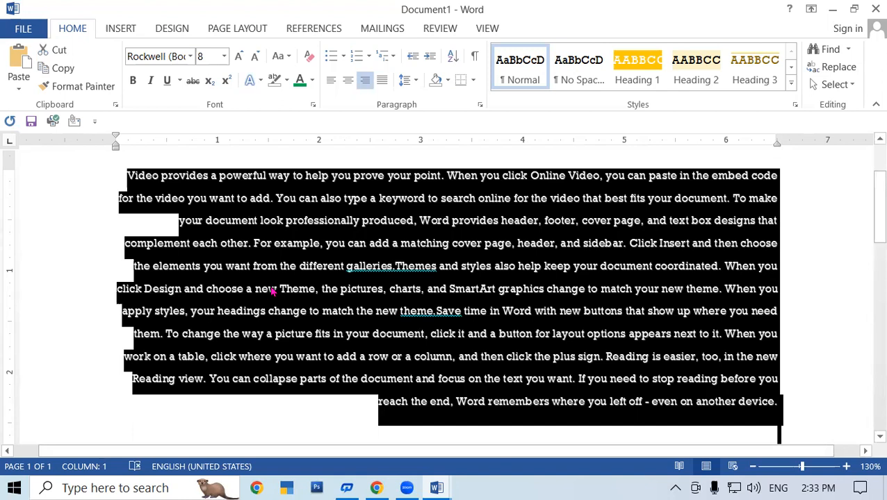
key(ctrl+e)
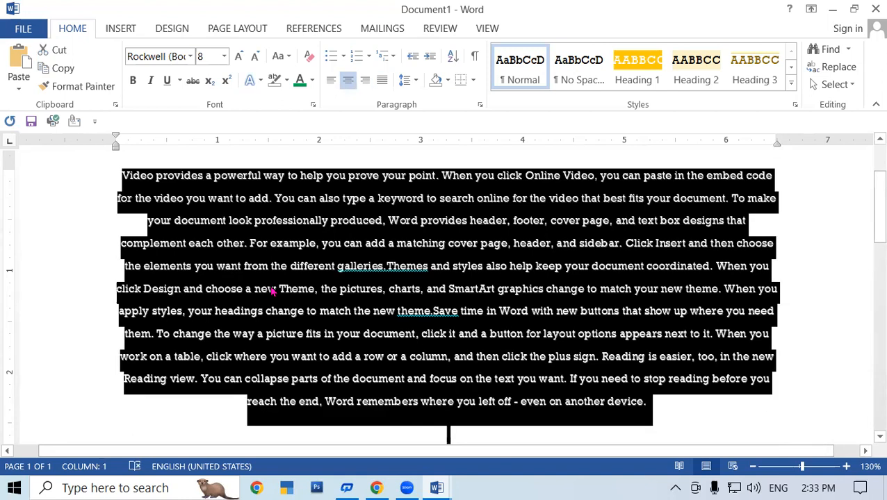
Step: Justify the whole merged paragraph and set its line spacing to 1.0
key(ctrl+j)
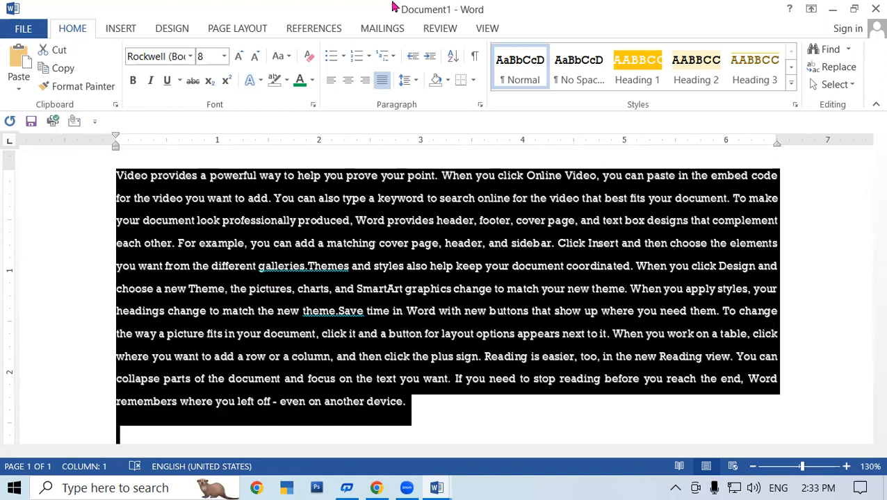
click(415, 83)
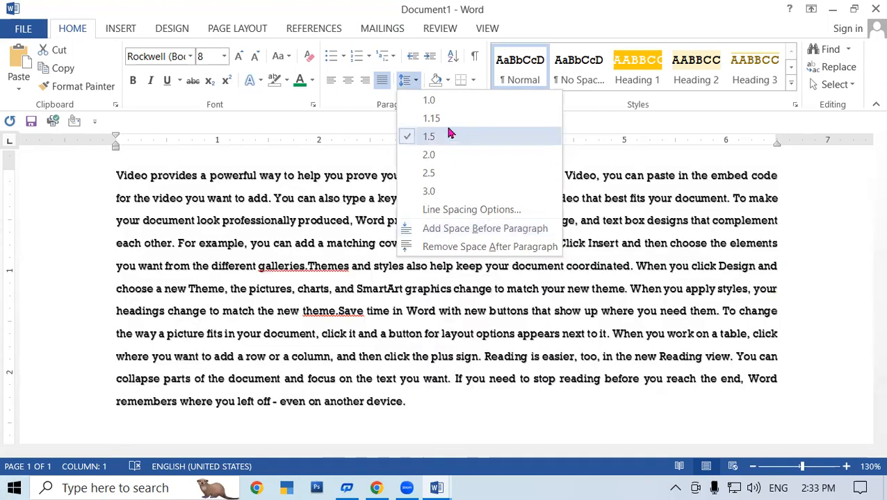
click(432, 104)
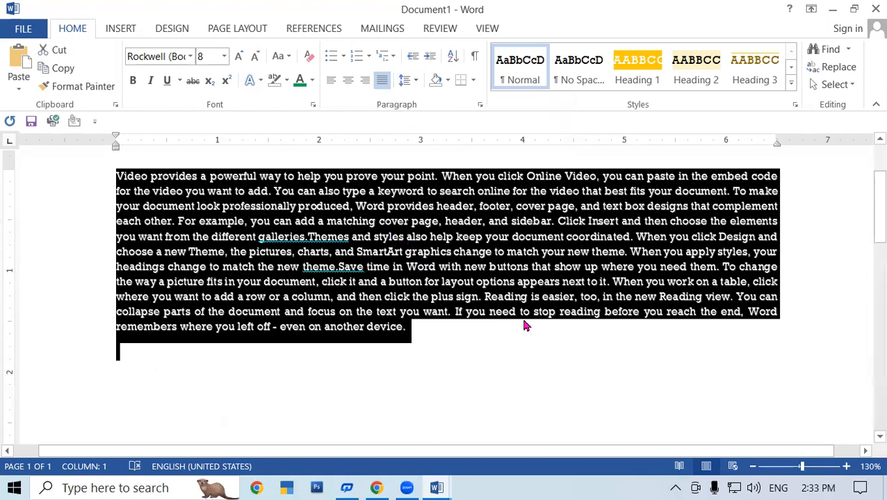
click(432, 334)
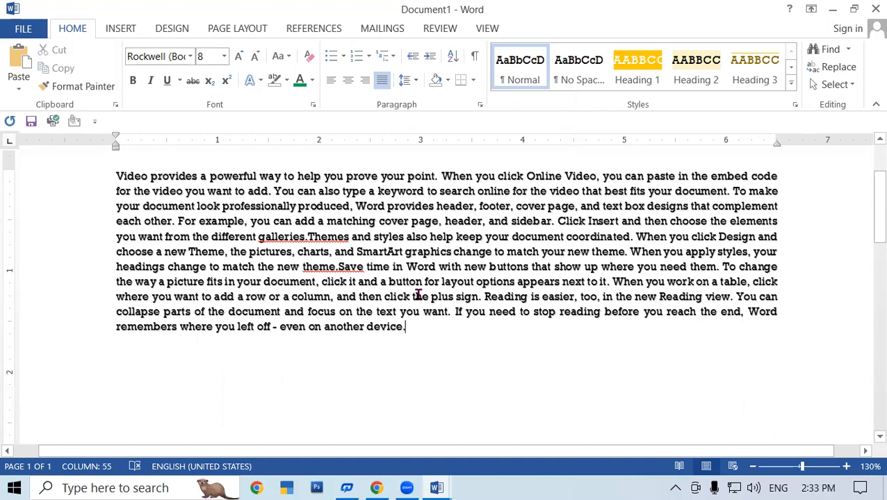
Step: Try line spacings of 2.5 and 3.0 on the whole text and return it to 1.0
key(ctrl+a)
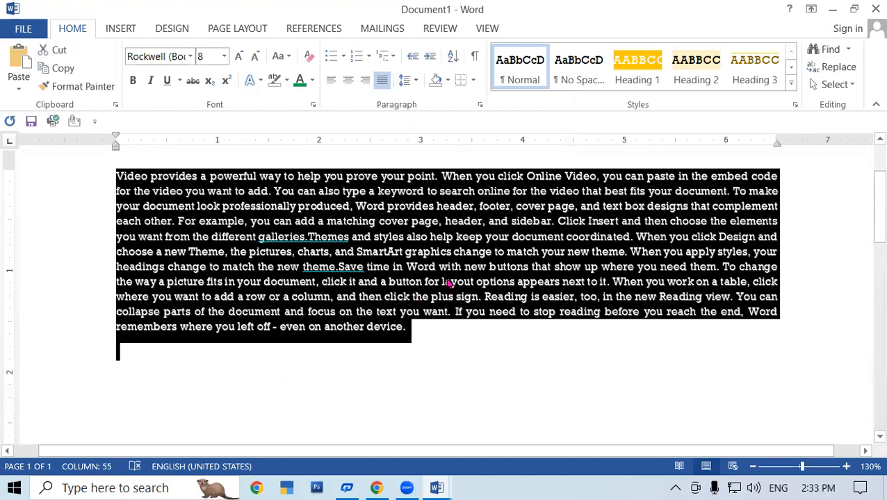
click(417, 80)
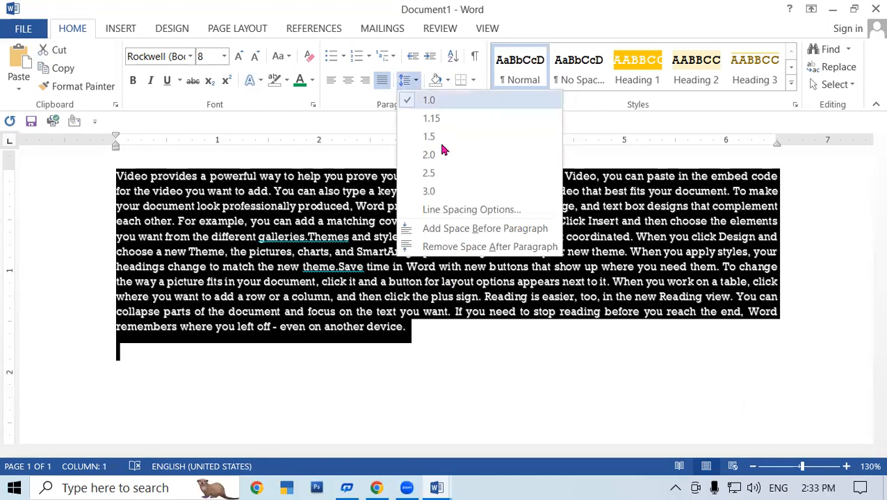
click(371, 179)
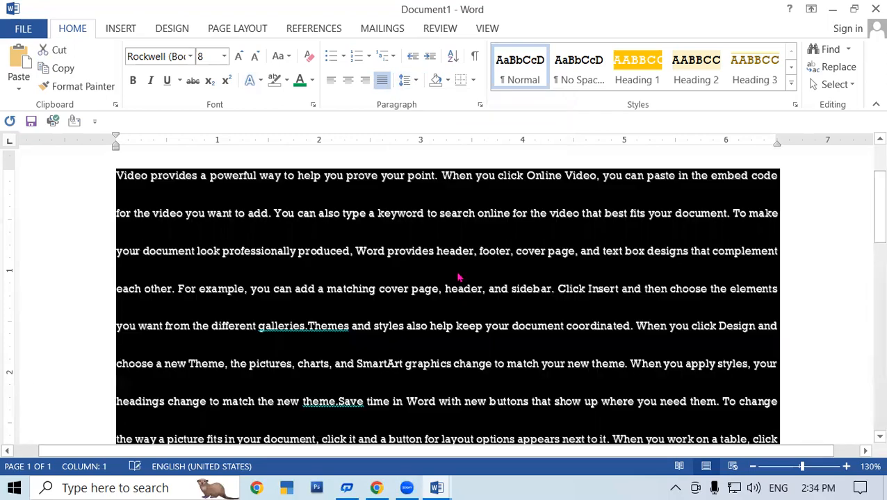
click(458, 277)
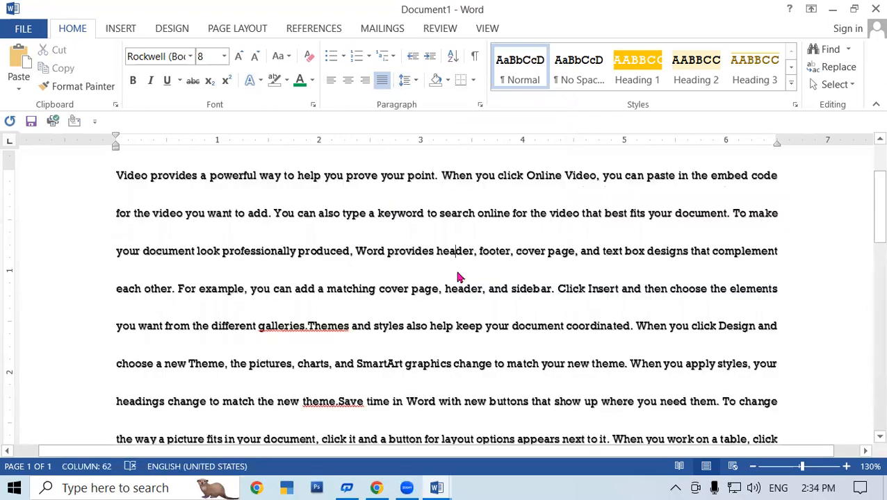
key(ctrl+a)
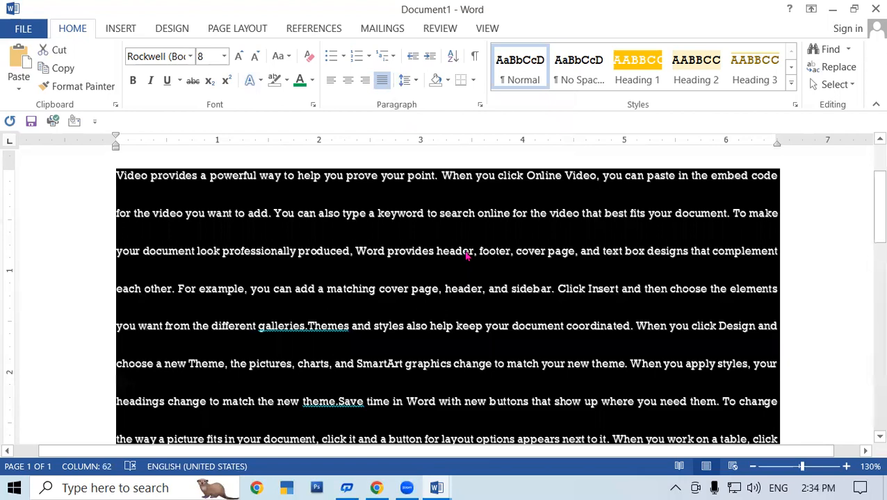
click(405, 80)
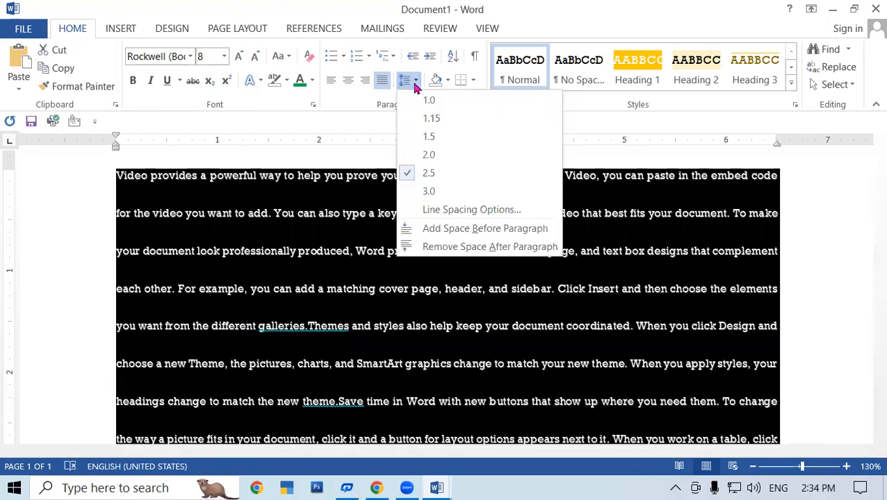
click(445, 192)
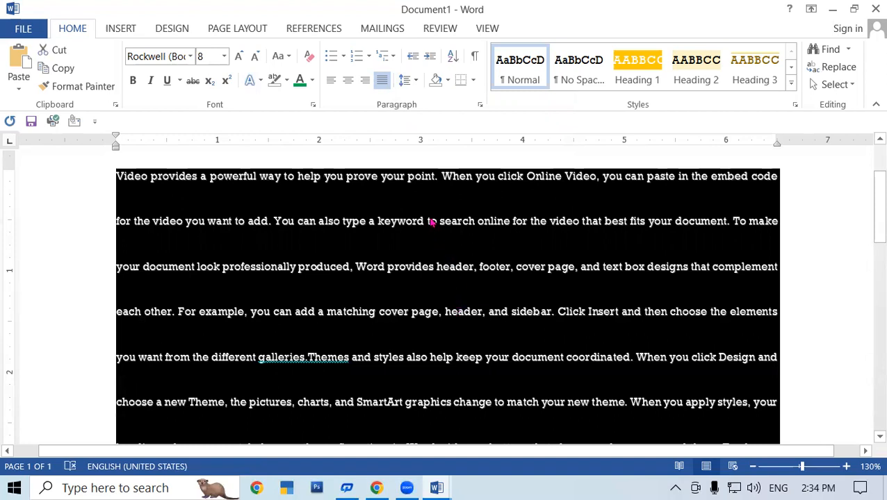
click(413, 82)
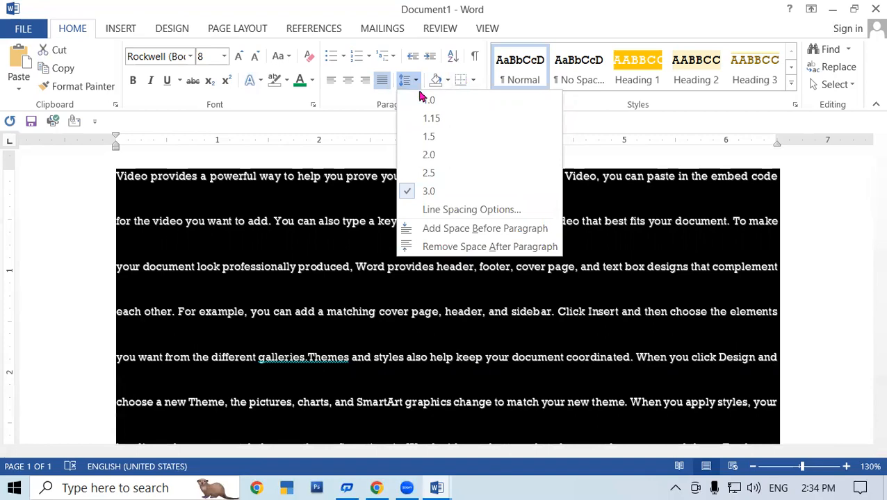
click(425, 100)
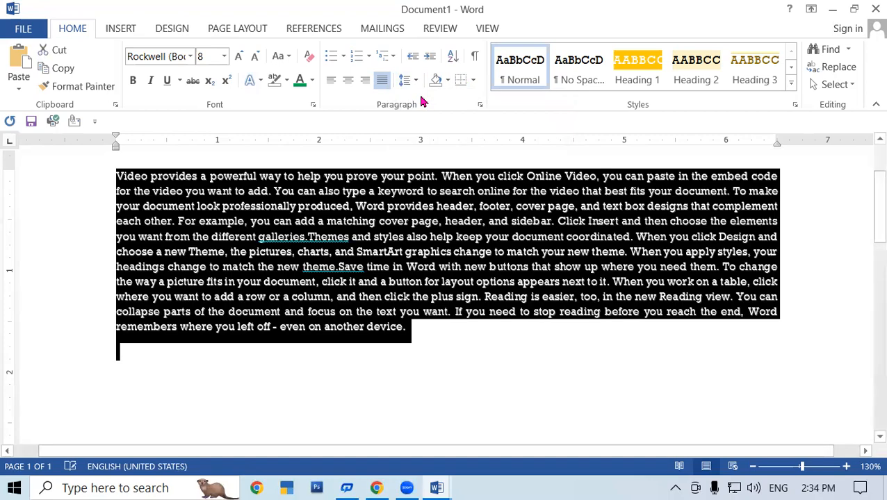
Step: Remove the space after the paragraph for the whole text and review the line spacing choices
click(413, 82)
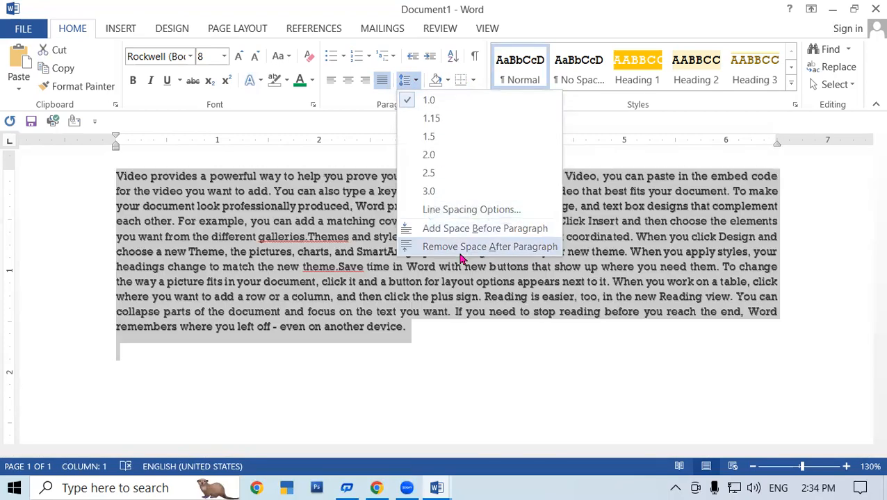
click(462, 250)
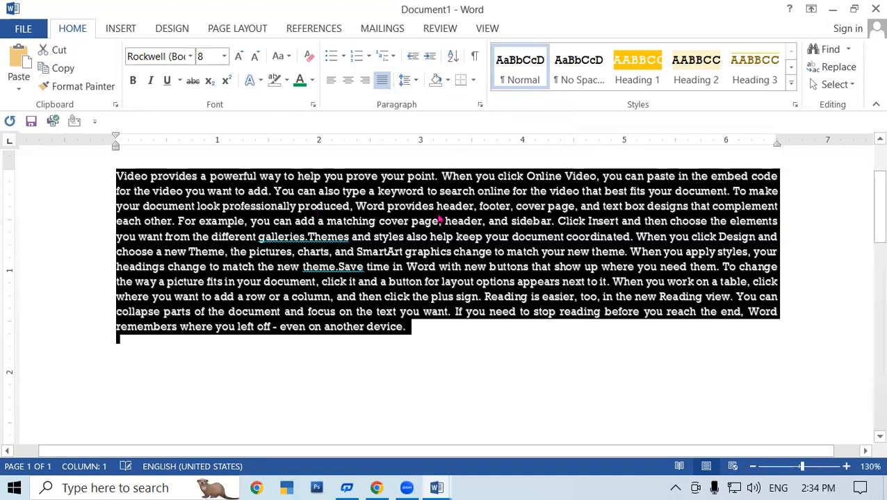
click(446, 337)
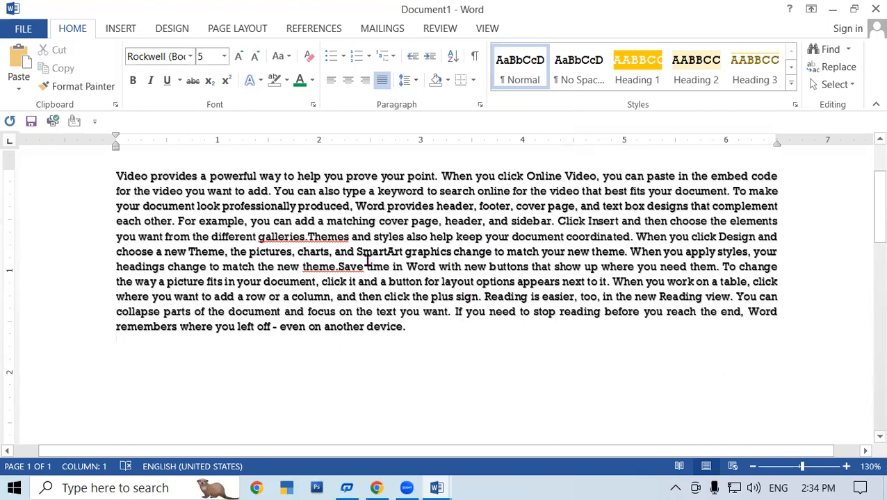
click(407, 80)
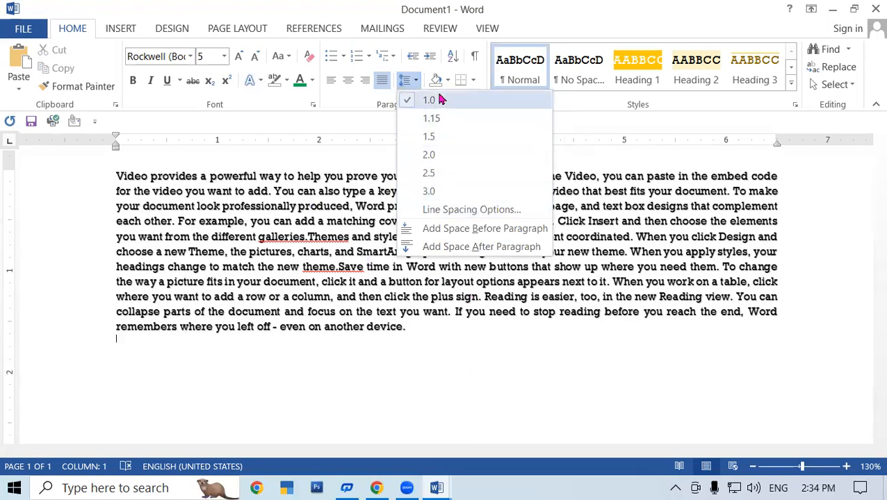
click(339, 244)
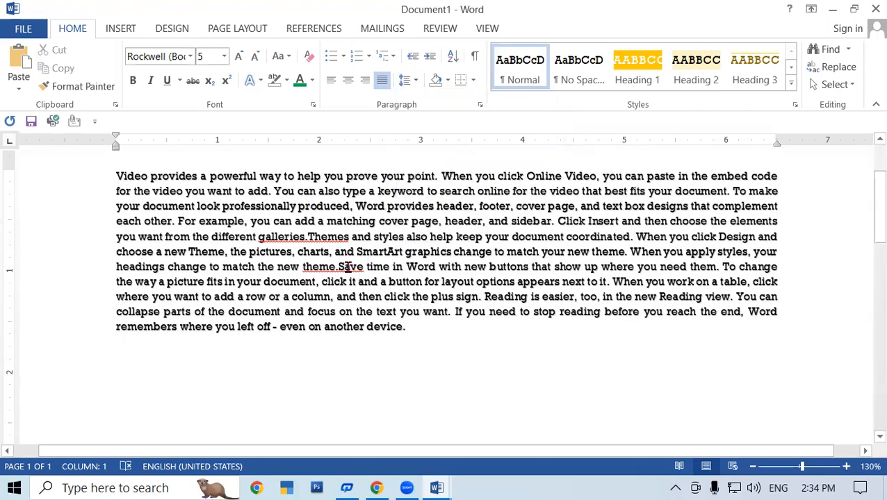
Step: Shade the first two lines of the paragraph with standard yellow
click(449, 82)
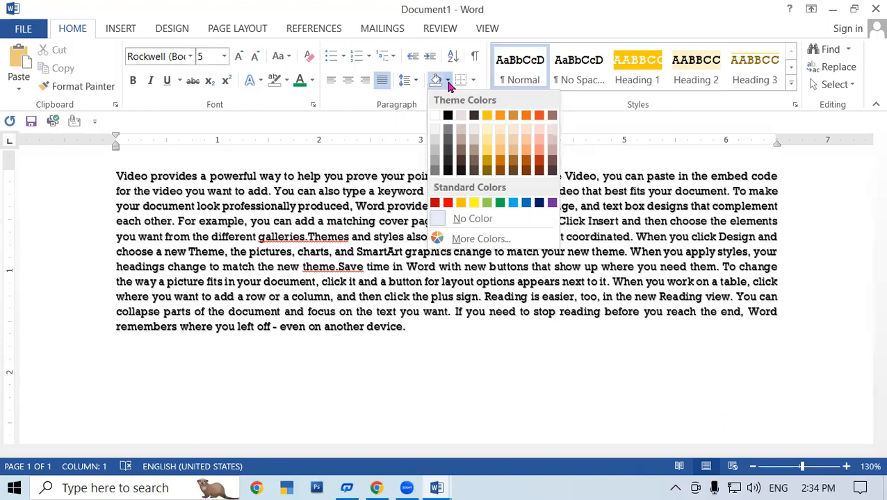
click(339, 240)
drag(120, 178, 791, 192)
click(448, 81)
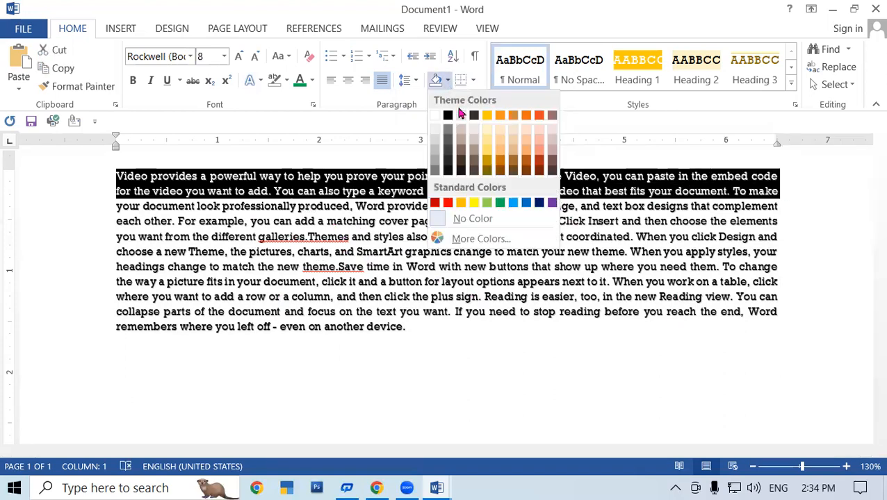
click(474, 201)
click(513, 297)
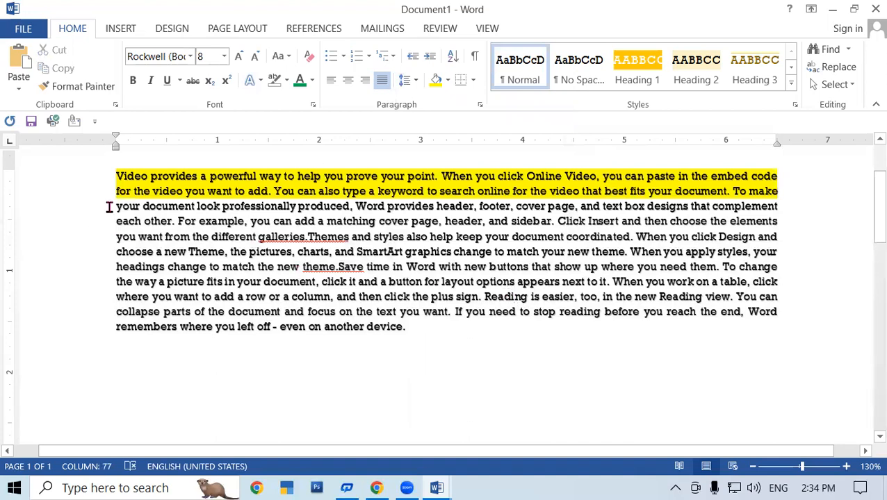
Step: Shade the third and fourth lines, from "your document look" to "choose the elements", in light salmon
mouse_move(111, 205)
mouse_down()
mouse_move(295, 221)
mouse_move(779, 221)
mouse_up()
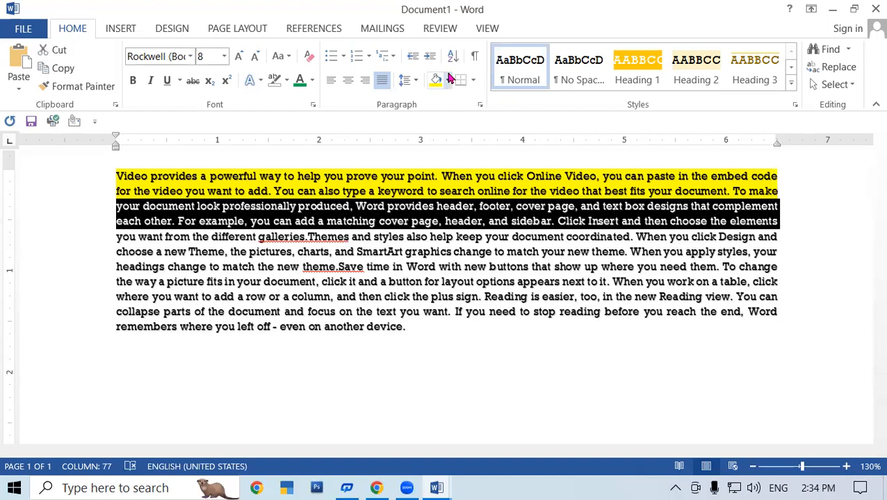
click(448, 80)
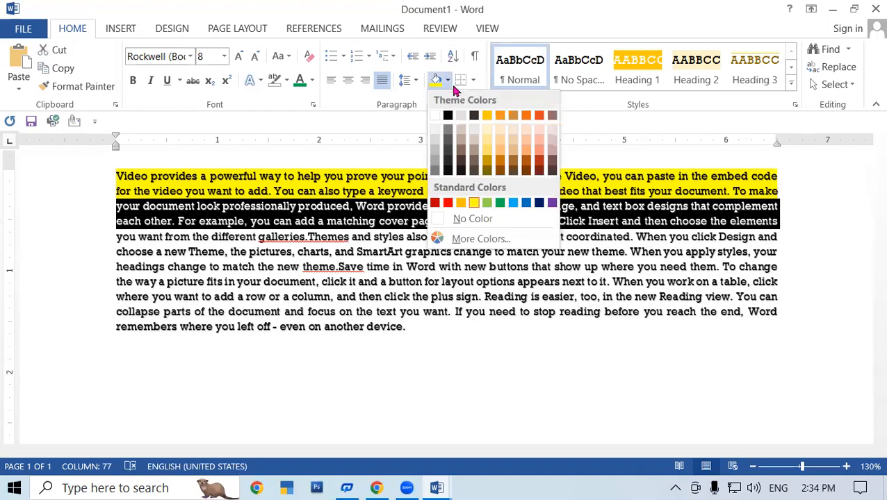
click(542, 144)
click(361, 297)
Step: Shade the fifth and sixth lines, from "you want from" to "apply styles, your", in medium grey
drag(115, 236, 803, 251)
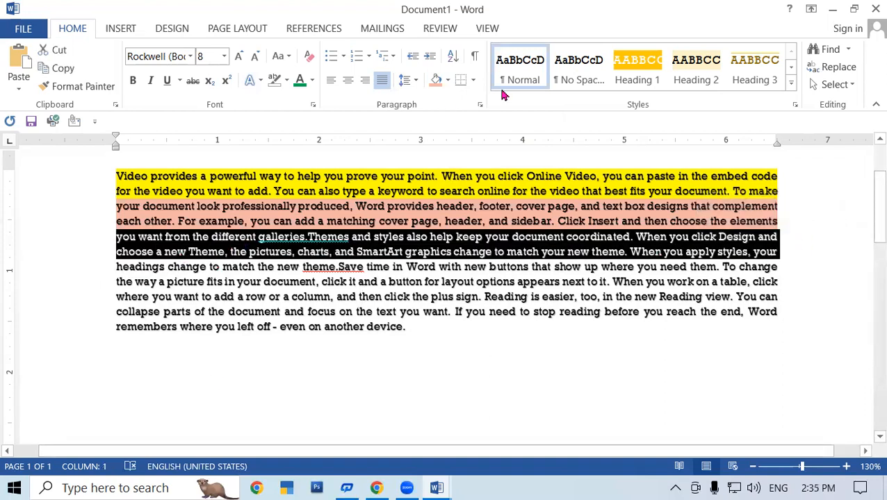
click(447, 80)
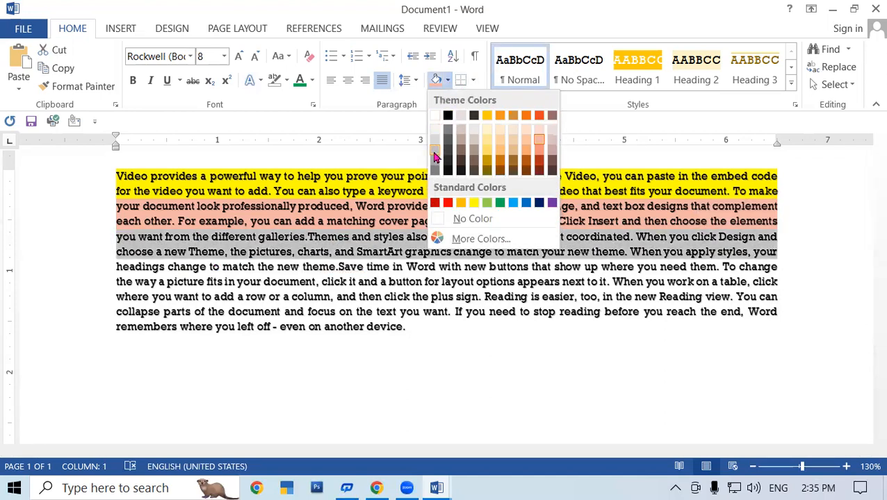
click(435, 144)
key(Right)
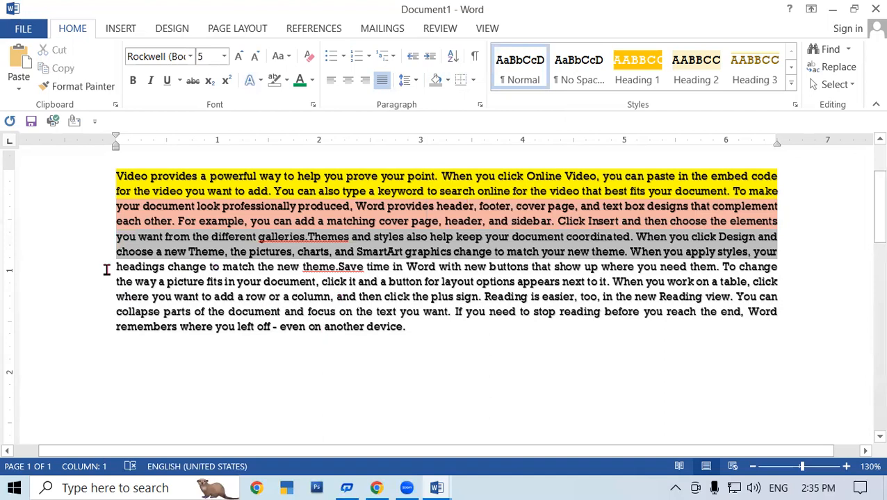
Step: Shade the seventh and eighth lines, from "headings change" to "on a table, click", in the orange-red theme colour
drag(174, 281, 778, 281)
click(446, 82)
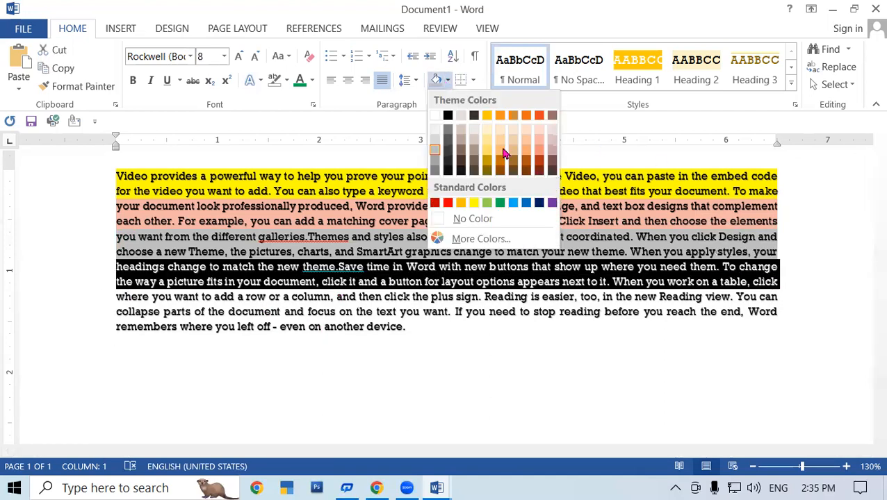
click(540, 117)
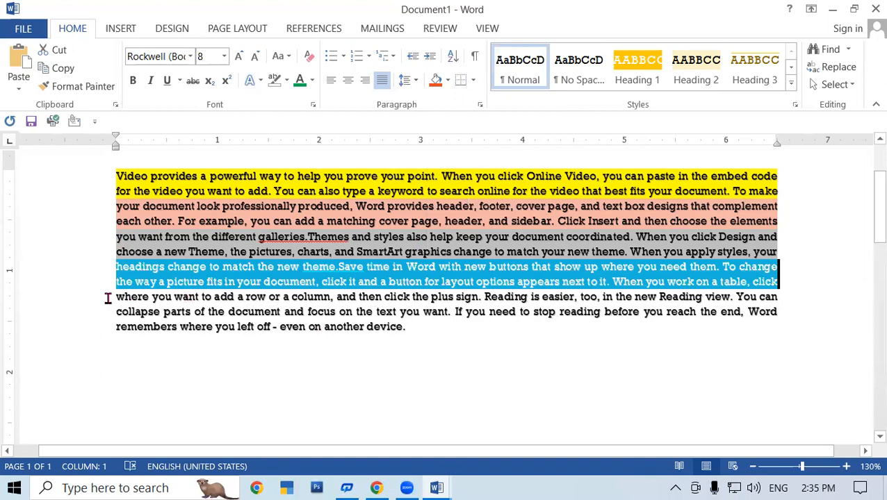
Step: Shade the remaining lines, from "where you want to add" to the end of the text, in standard purple
drag(117, 299, 477, 339)
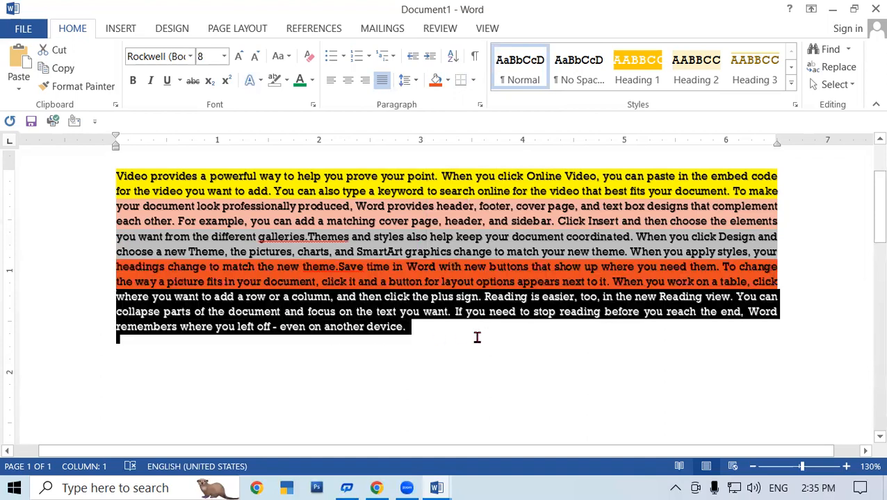
click(447, 80)
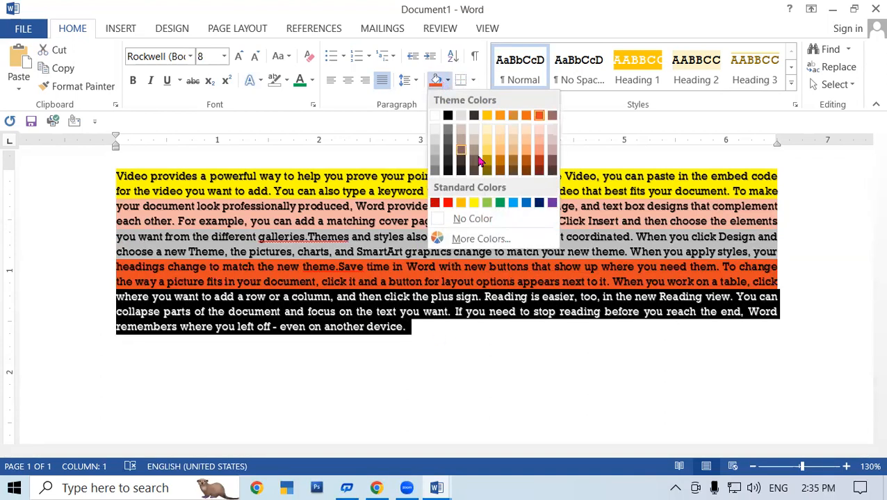
click(551, 203)
click(619, 207)
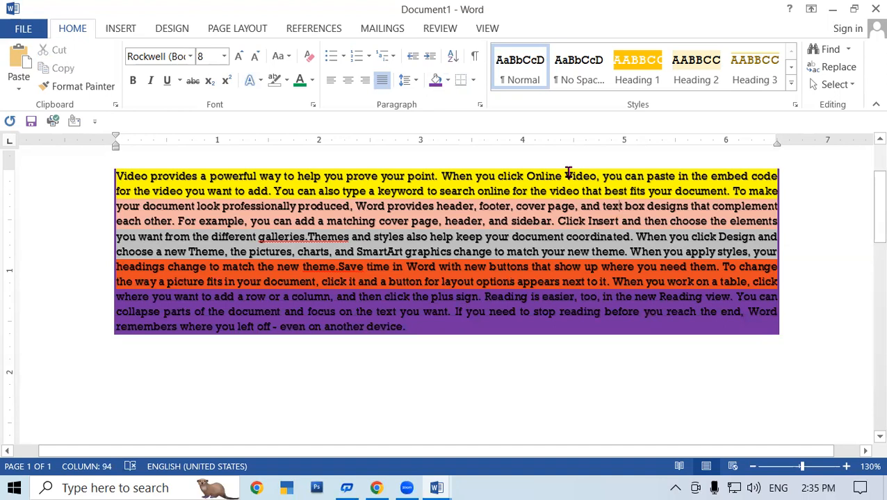
Step: Preview the available text styles on the whole text without applying any of them
key(ctrl+a)
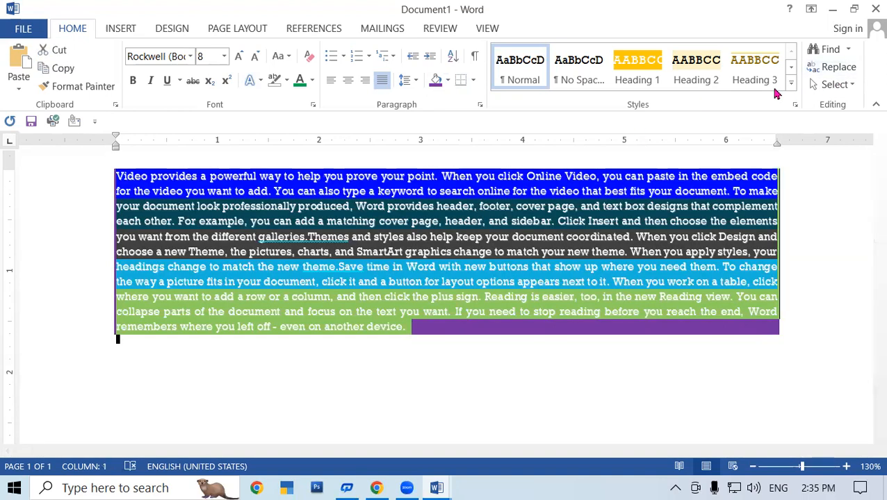
click(790, 84)
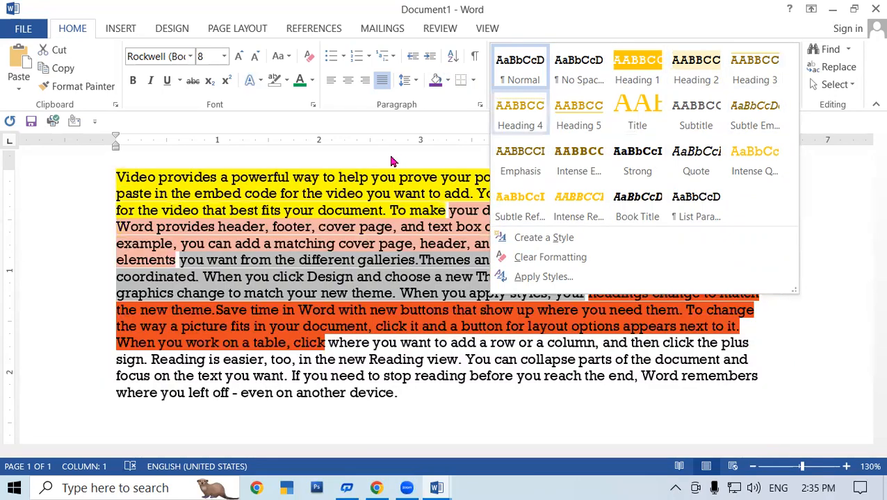
click(392, 162)
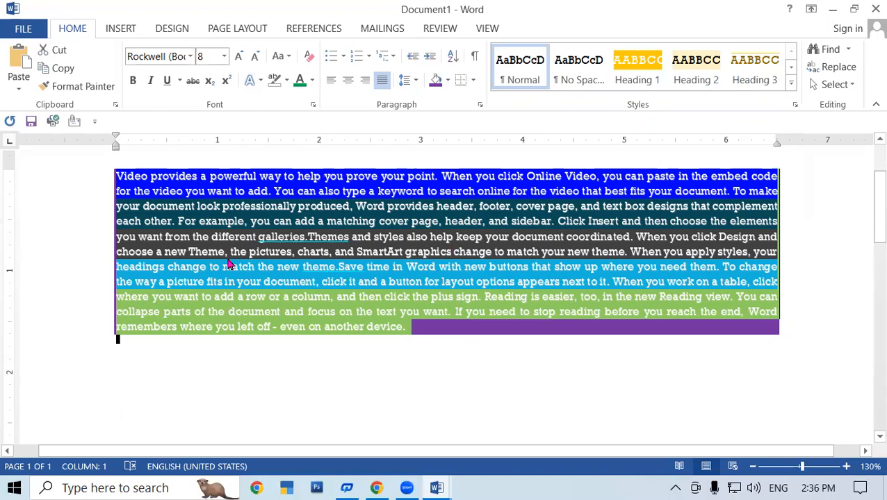
Step: Increase the left indent of the whole text by seven levels, to 3.5 inches
click(428, 58)
click(428, 59)
click(428, 59)
click(428, 58)
click(428, 58)
click(428, 58)
click(429, 58)
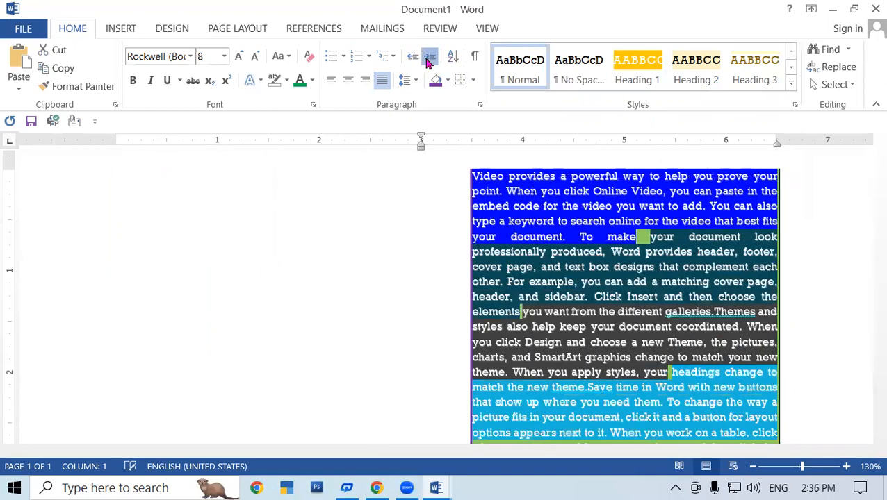
Step: Increase the left indent of the whole text by four more levels, to 5.5 inches
click(429, 58)
click(429, 58)
click(429, 58)
click(429, 59)
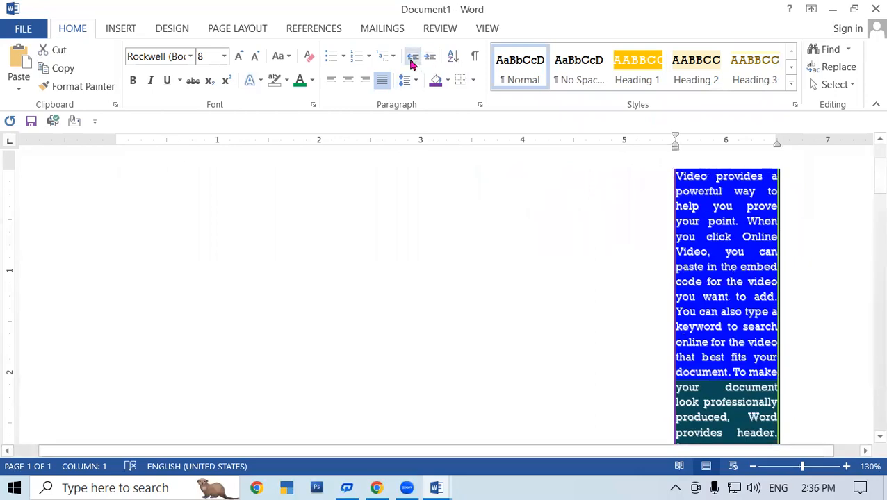
Step: Decrease the left indent of the whole text to 0 inches, aligning it with the page margin
click(413, 61)
click(413, 61)
click(412, 61)
click(412, 61)
click(413, 61)
click(412, 61)
click(412, 61)
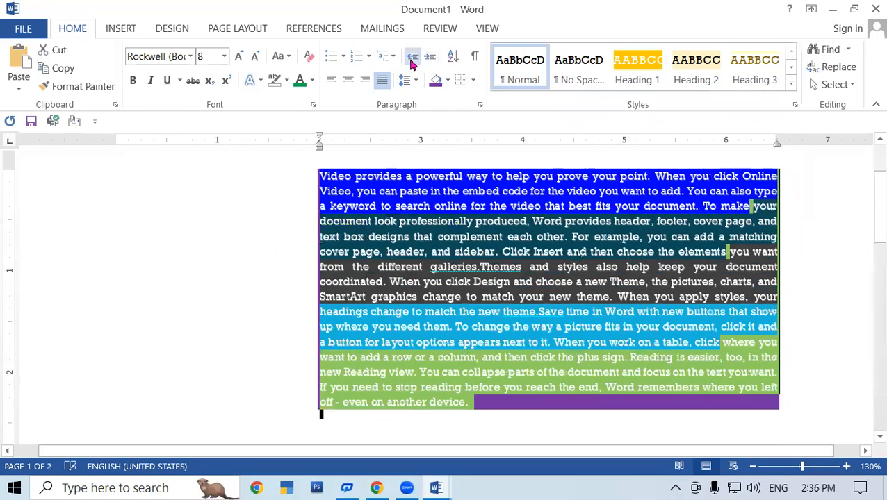
click(412, 62)
click(413, 62)
click(412, 62)
click(412, 61)
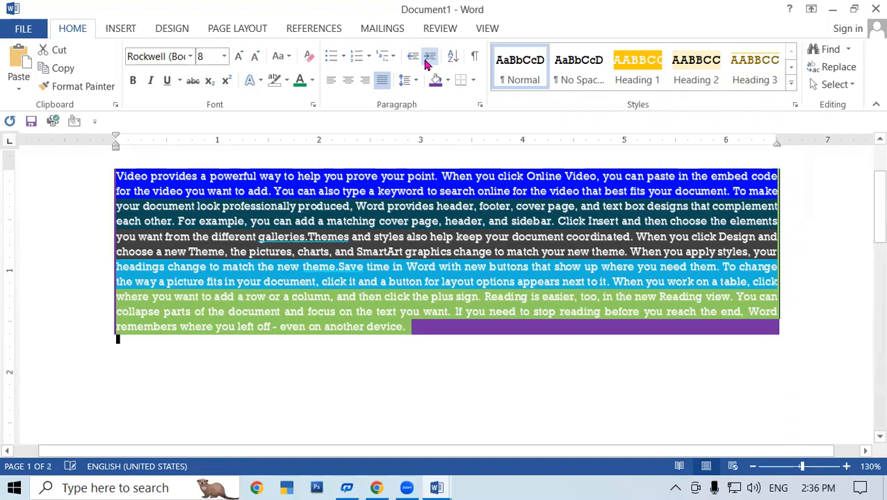
Step: Increase the left indent of the whole text by six levels
click(426, 61)
click(426, 61)
click(427, 61)
click(426, 61)
click(426, 61)
click(426, 61)
Step: Decrease the left indent of the whole text level by level back to the page margin
click(417, 63)
click(417, 63)
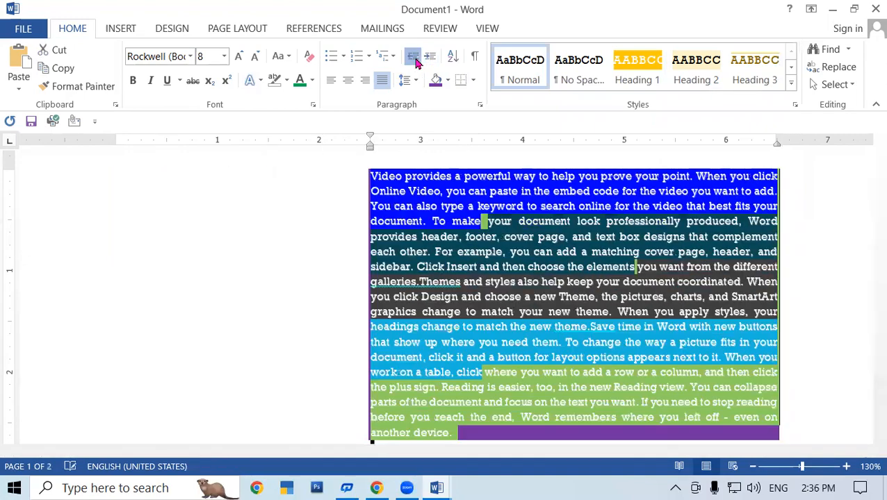
click(417, 63)
click(416, 63)
click(416, 62)
click(417, 63)
click(416, 62)
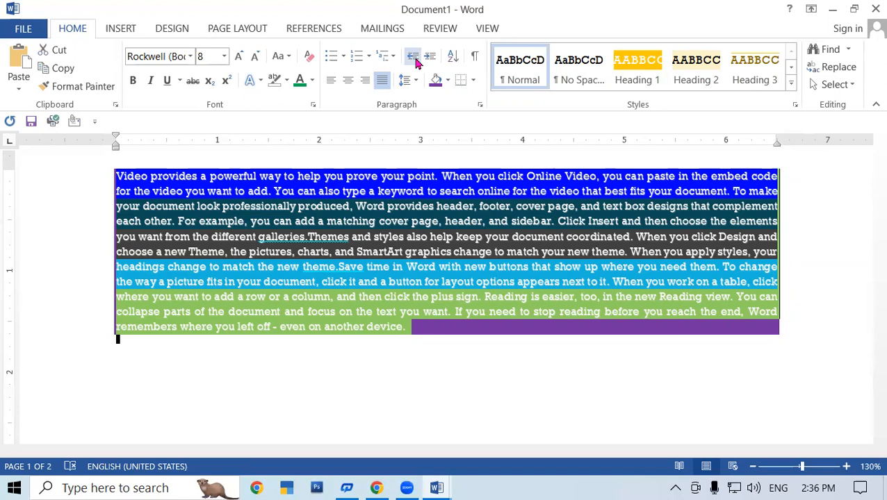
Step: Set the shaded paragraph's left indent on the ruler to about 0.6 inch
click(486, 29)
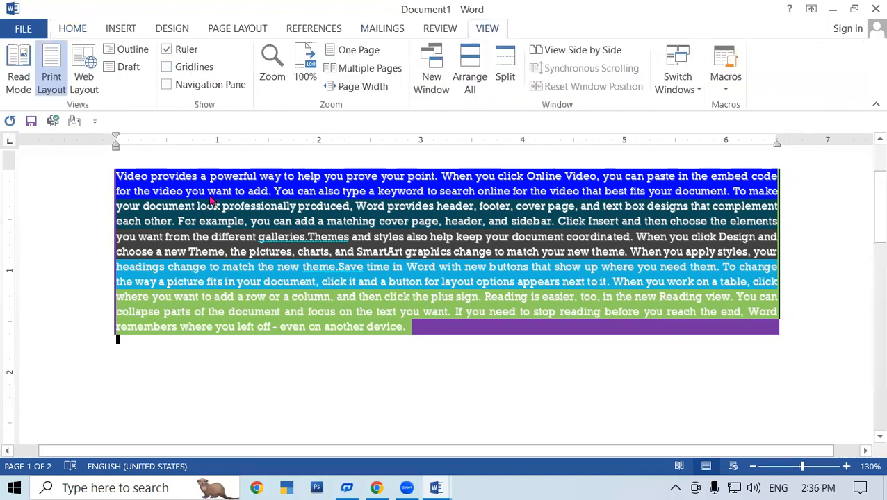
click(210, 199)
mouse_move(116, 147)
mouse_down()
mouse_move(132, 164)
mouse_move(350, 215)
mouse_move(567, 221)
mouse_move(743, 206)
mouse_move(684, 218)
mouse_move(179, 245)
mouse_up()
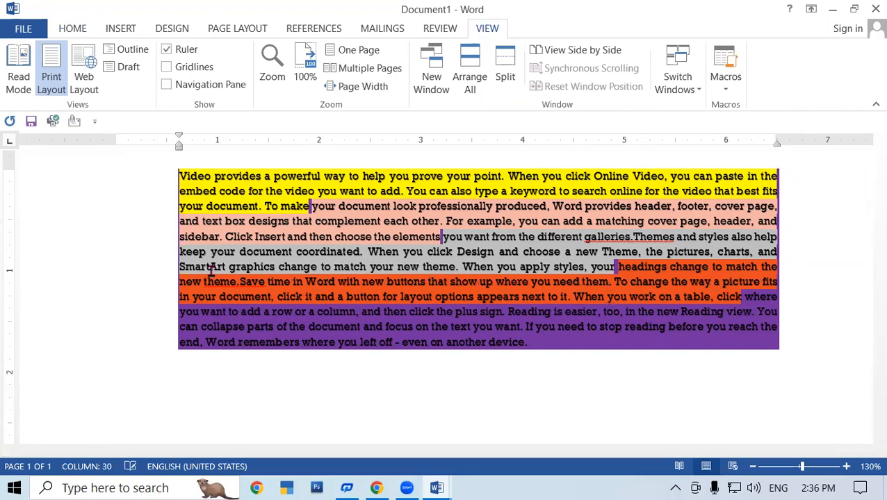
Step: Increase the paragraph's left indent by six levels to 3.5 inches, and reset its paragraph formatting to the defaults
key(ctrl+m)
key(ctrl+m)
key(ctrl+m)
key(ctrl+m)
key(ctrl+m)
key(ctrl+m)
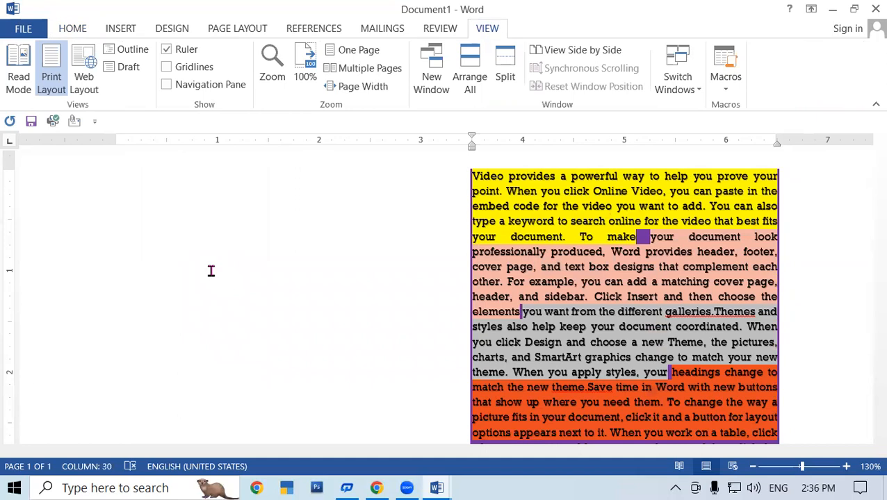
key(ctrl+q)
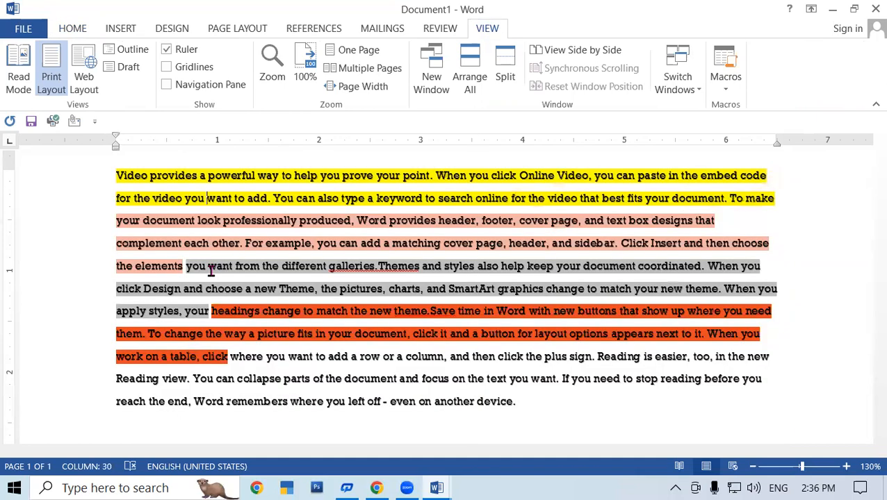
Step: Indent the whole text eight levels to 4 inches, and reset its paragraph formatting to the defaults
key(ctrl+a)
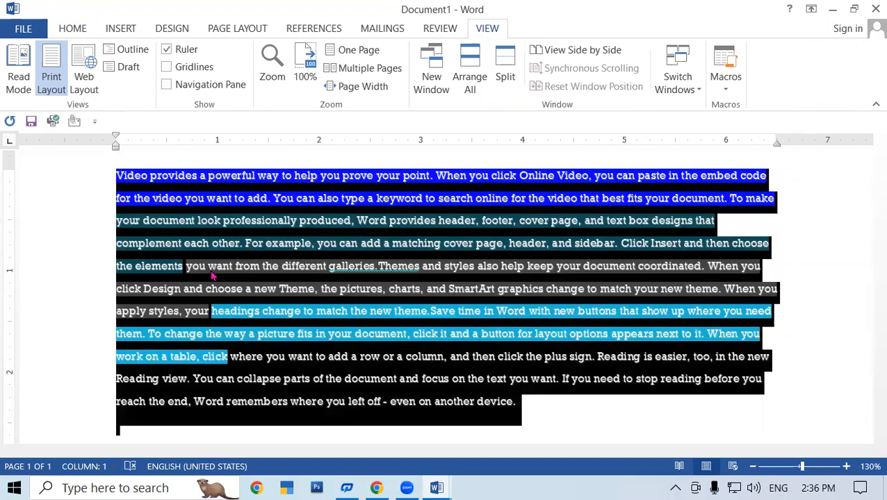
key(ctrl+m)
key(ctrl+m)
key(ctrl+m)
key(ctrl+m)
key(ctrl+m)
key(ctrl+m)
key(ctrl+m)
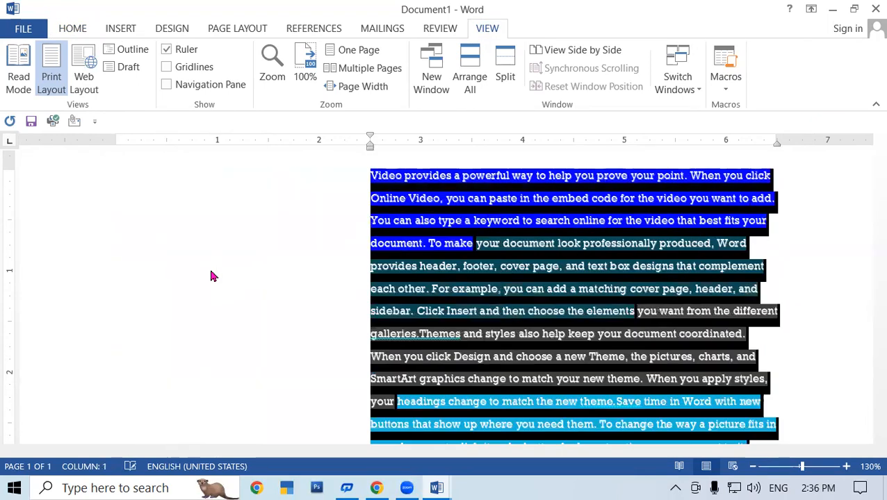
key(ctrl+m)
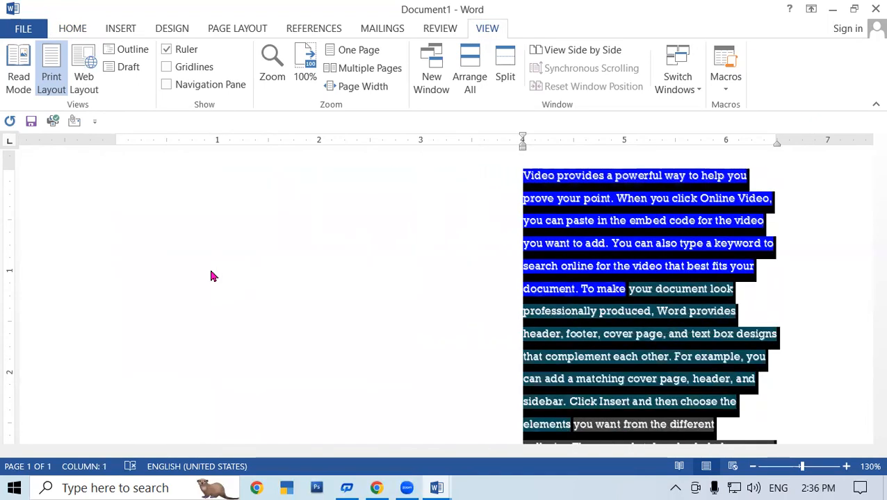
key(ctrl+q)
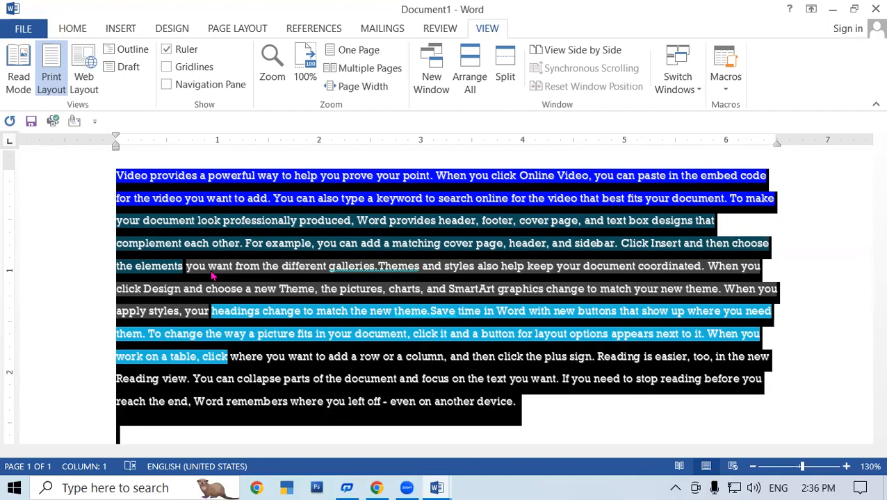
click(77, 30)
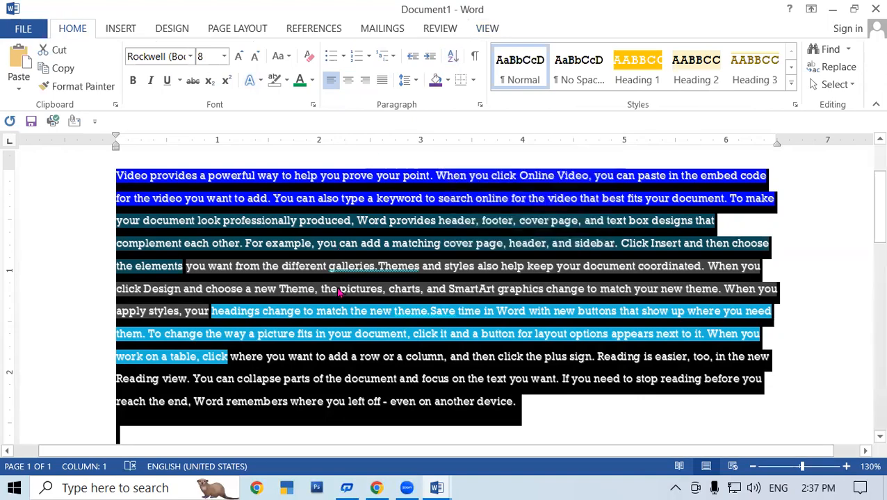
click(437, 244)
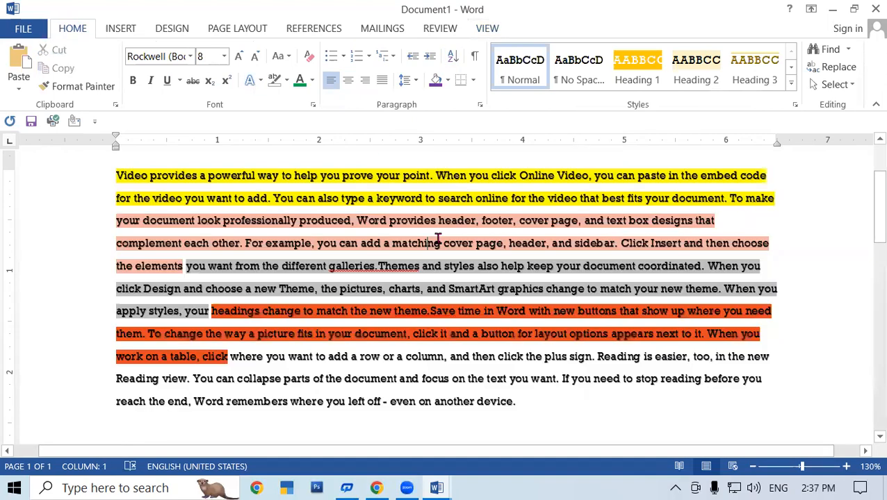
Step: Create a new blank document
key(ctrl+n)
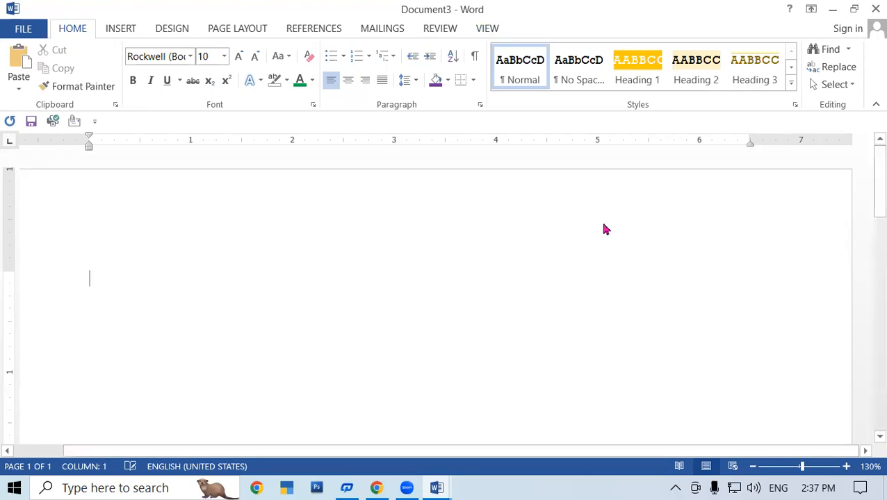
click(752, 468)
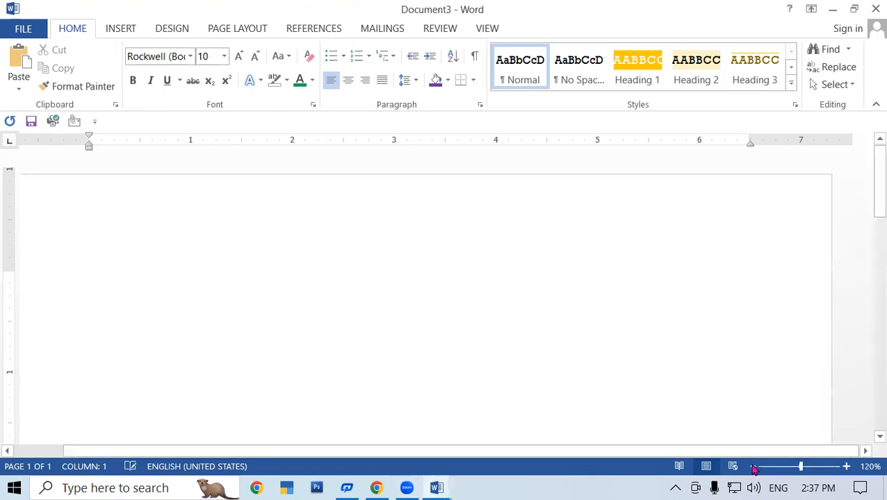
click(753, 468)
click(753, 467)
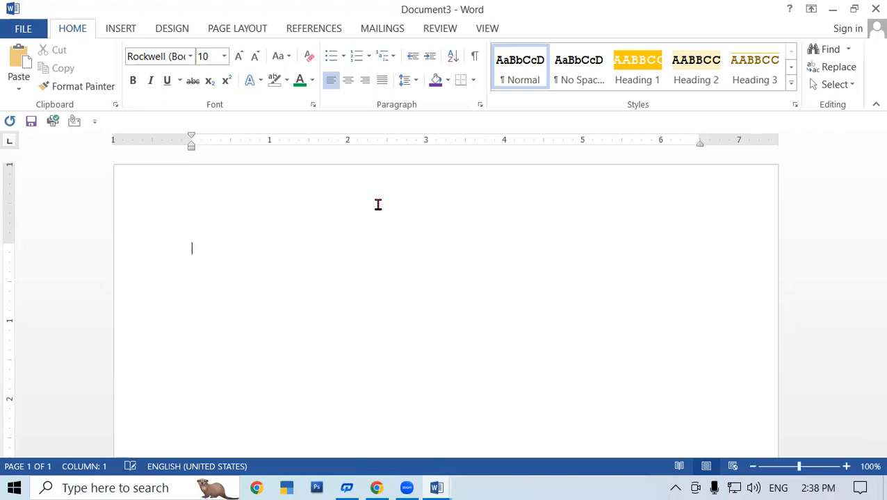
Step: Set the font size for the new document's text to 20
key(ctrl+shift+period)
key(ctrl+shift+period)
key(ctrl+shift+period)
key(ctrl+shift+period)
key(ctrl+shift+period)
key(ctrl+shift+period)
Step: Enter four first names in capital letters, each on its own line
text(VIKASH)
key(Return)
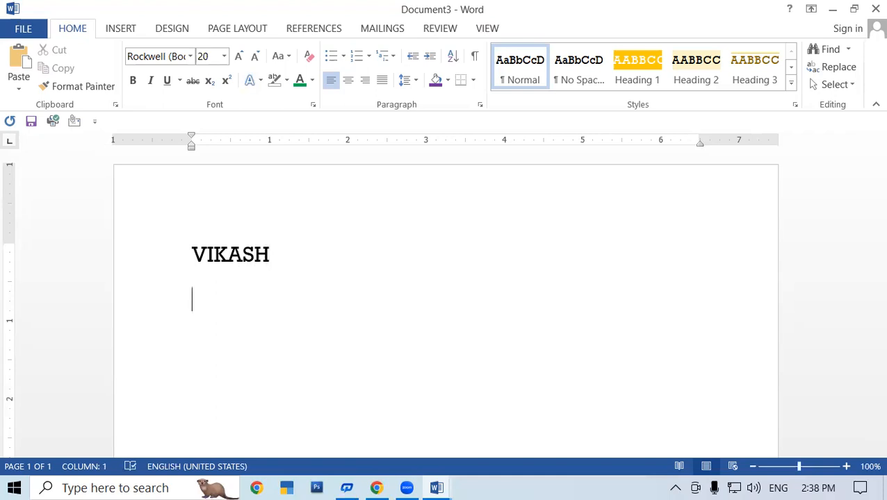
text(SHAKIL)
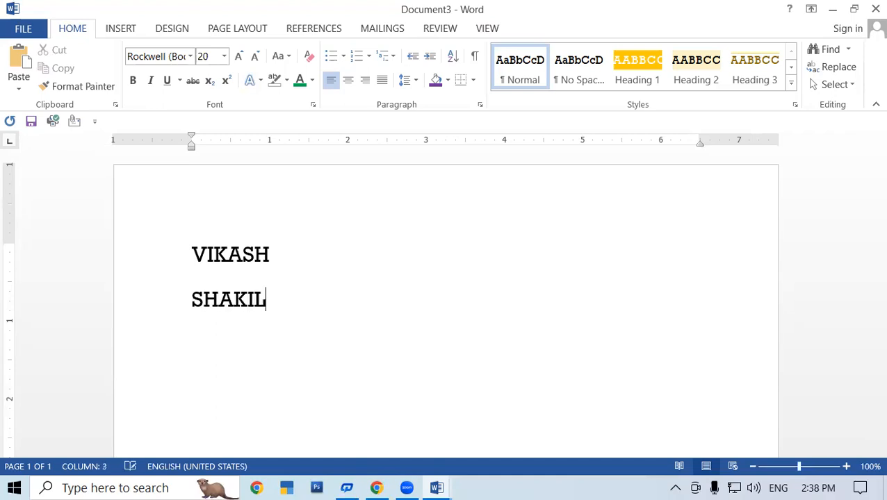
key(Return)
text(AKA)
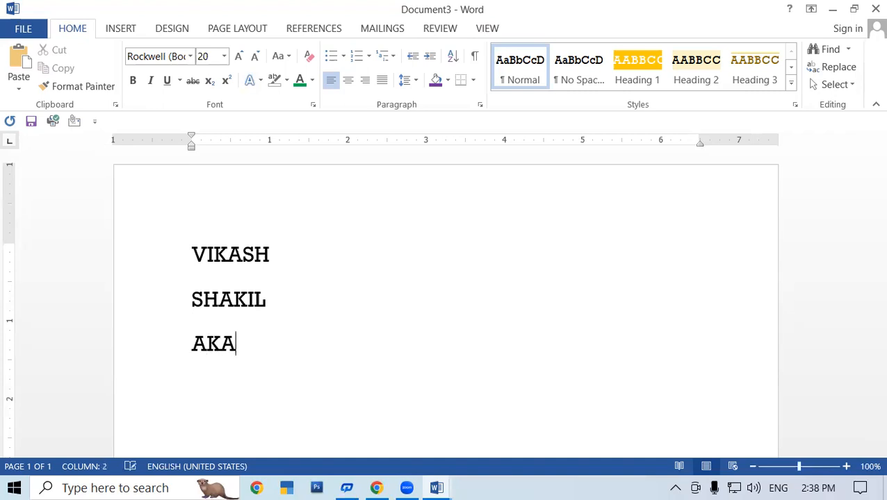
text(SH)
key(Return)
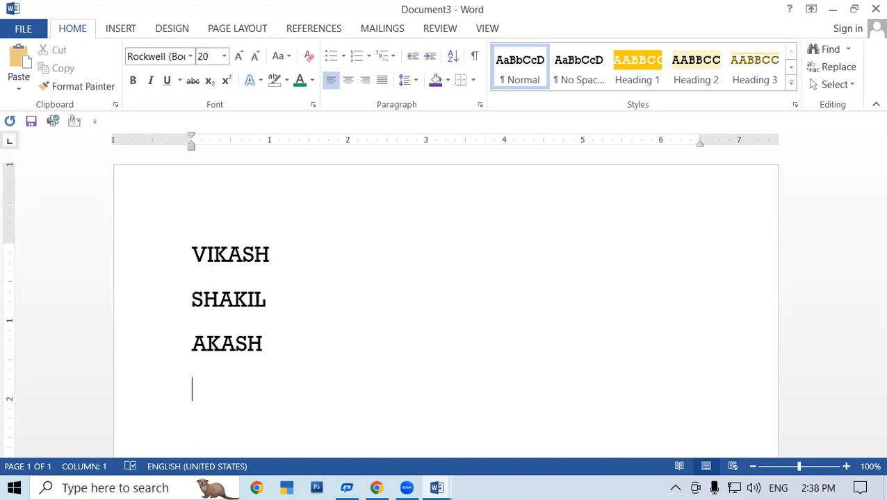
text(MOHIT)
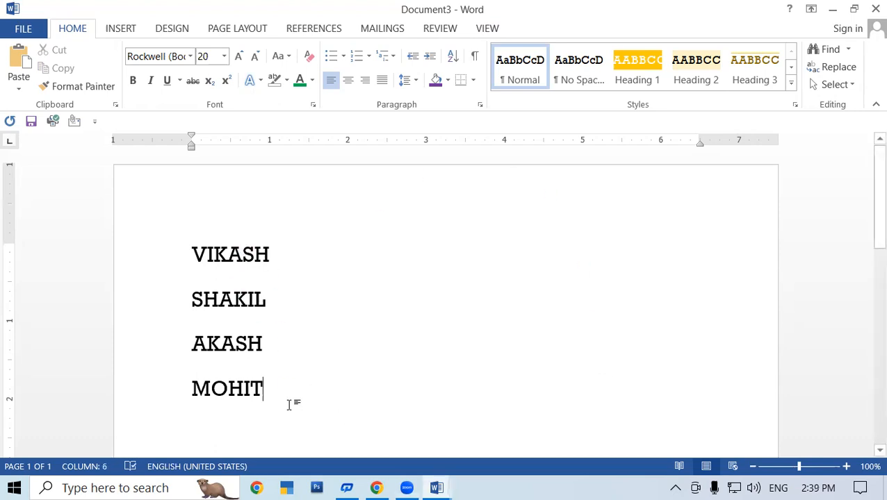
key(Return)
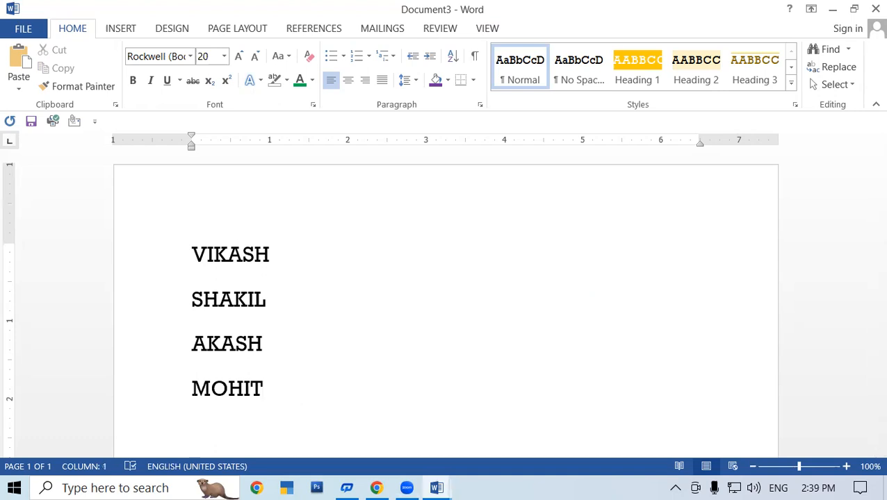
Step: Add four more first names in capital letters below the existing ones, one per line
text(ROHIT)
key(Return)
text(BABLU)
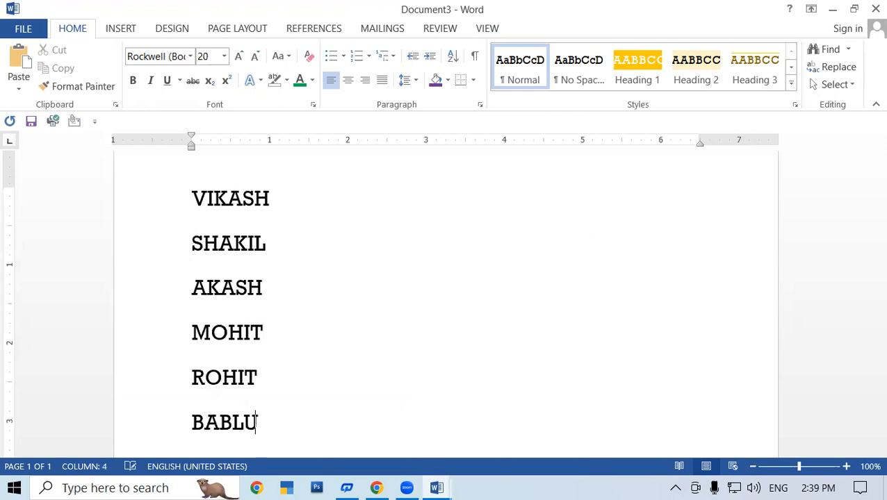
key(Return)
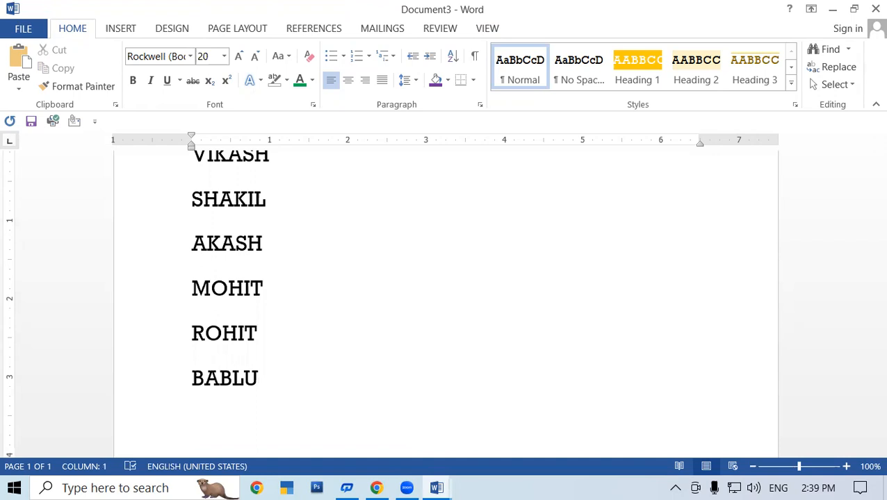
text(CHA)
text(NDAN)
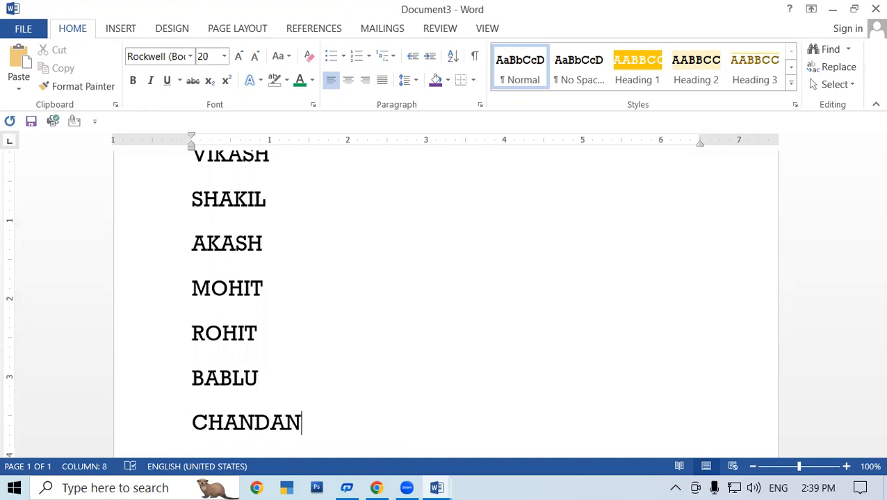
key(Return)
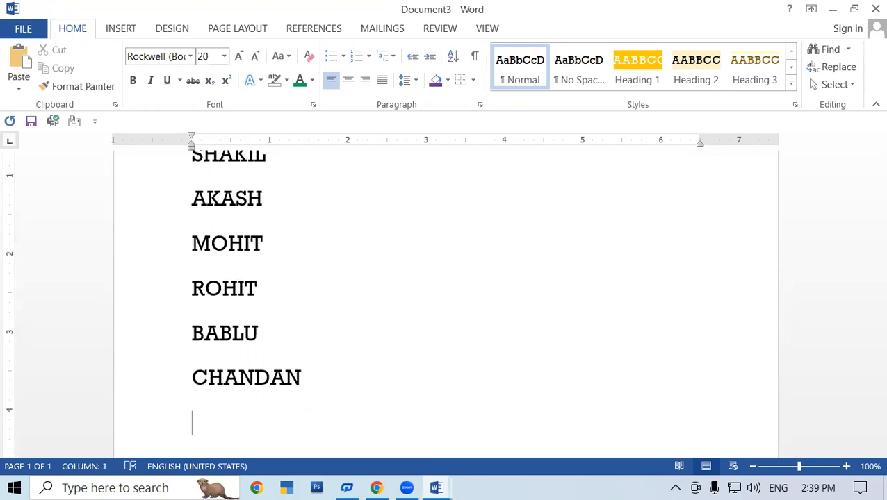
text(SHAB)
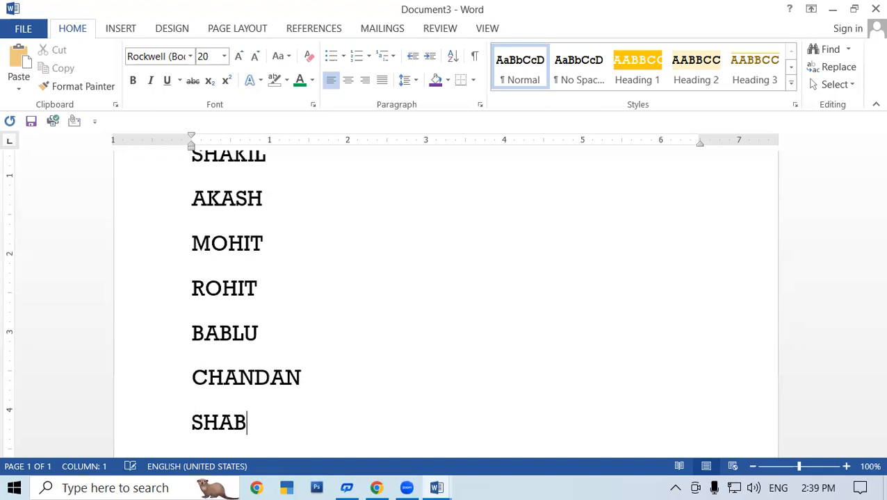
text(IR)
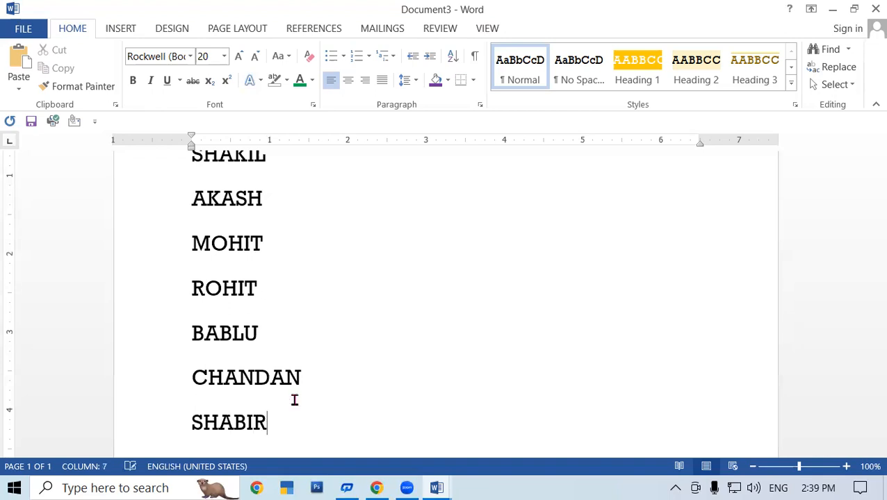
Step: Reduce the font size of the entire name list to 16
key(ctrl+a)
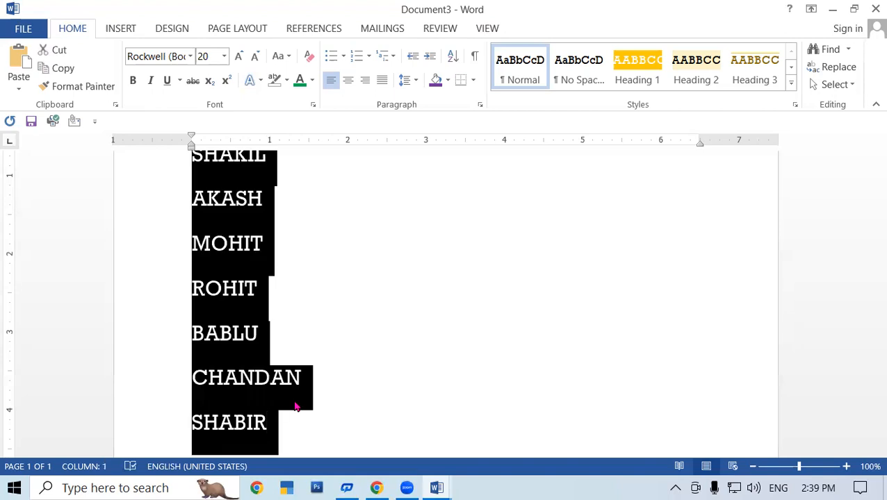
key(ctrl+shift+comma)
key(ctrl+shift+comma)
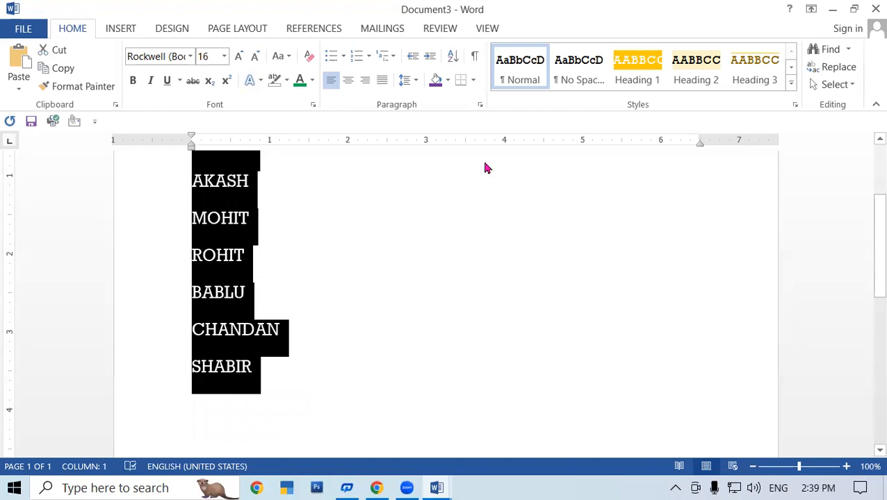
Step: Set the name list's line spacing to 1.0 and remove the space after its paragraphs
click(404, 81)
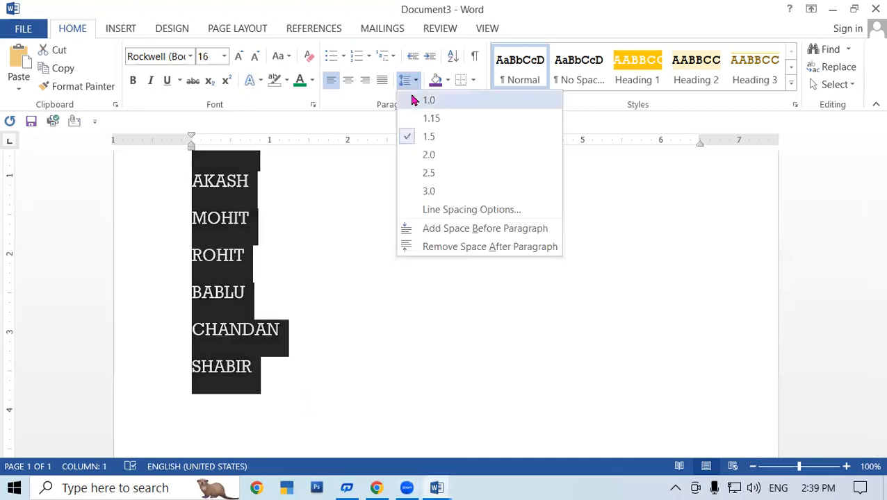
click(412, 98)
click(410, 82)
click(429, 247)
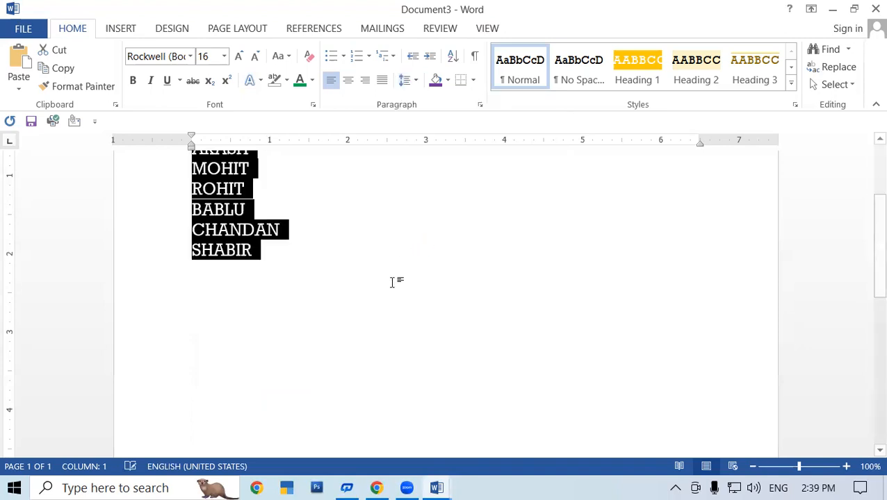
scroll(414, 278, up, 1)
click(414, 277)
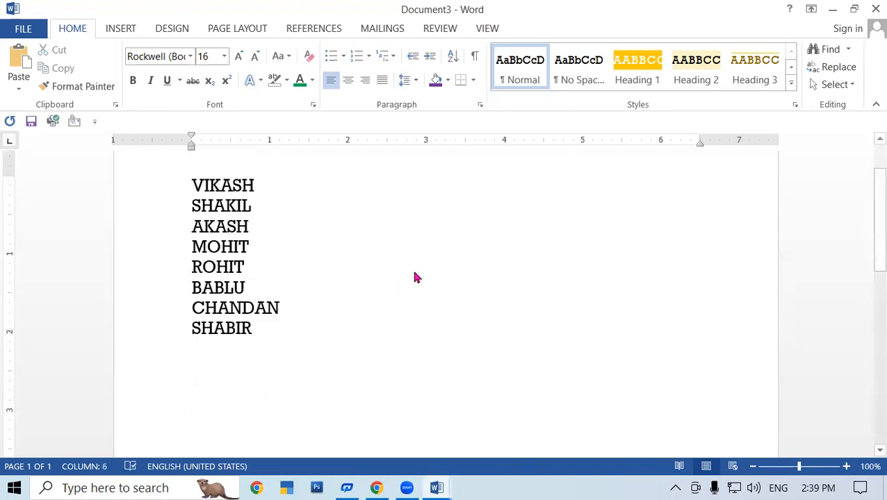
Step: Increase the font size of the entire name list to 18
drag(190, 179, 278, 336)
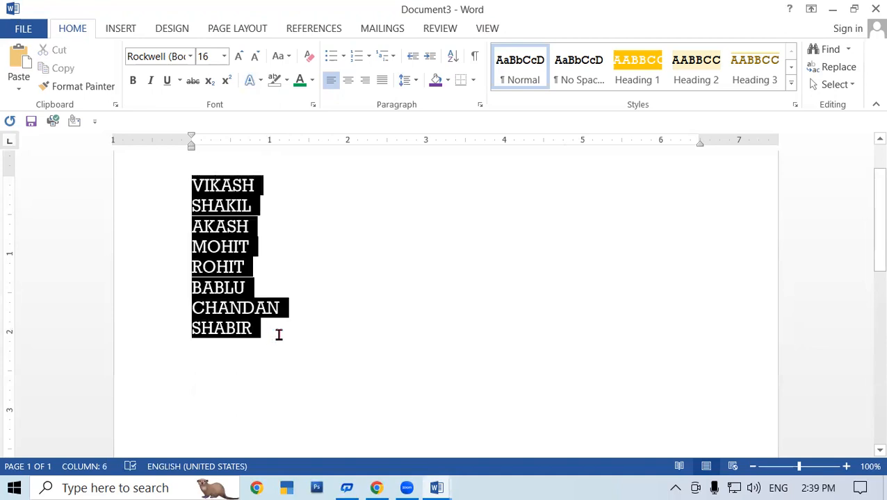
click(239, 56)
click(391, 308)
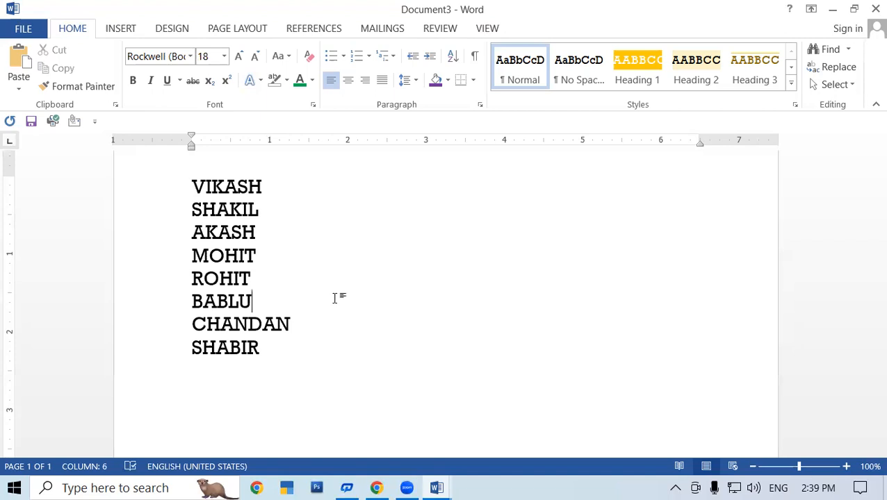
Step: Insert two more first names in capital letters in the middle of the list, one below the fourth name and one two lines further down
click(273, 256)
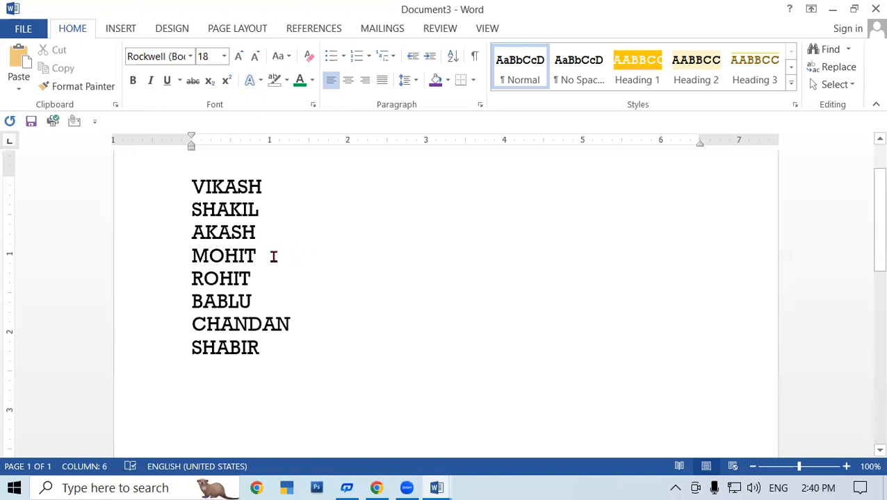
key(Return)
text(AMAN)
click(259, 297)
key(Return)
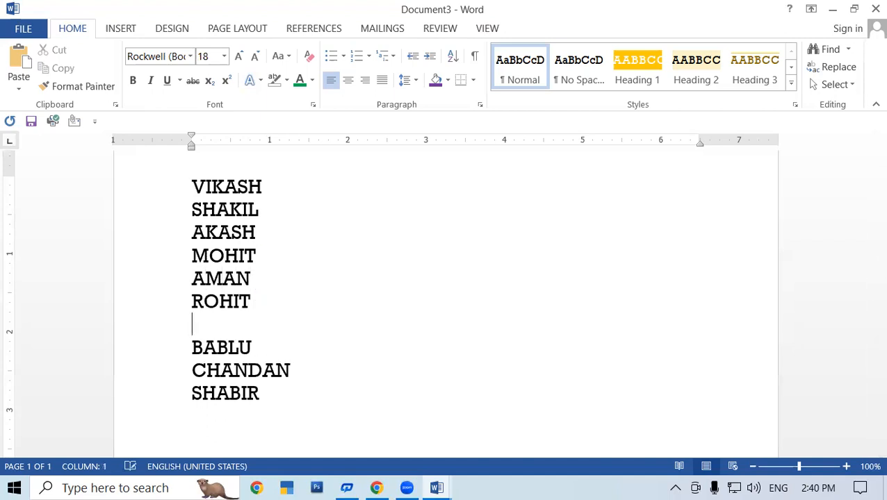
text(NIKESH)
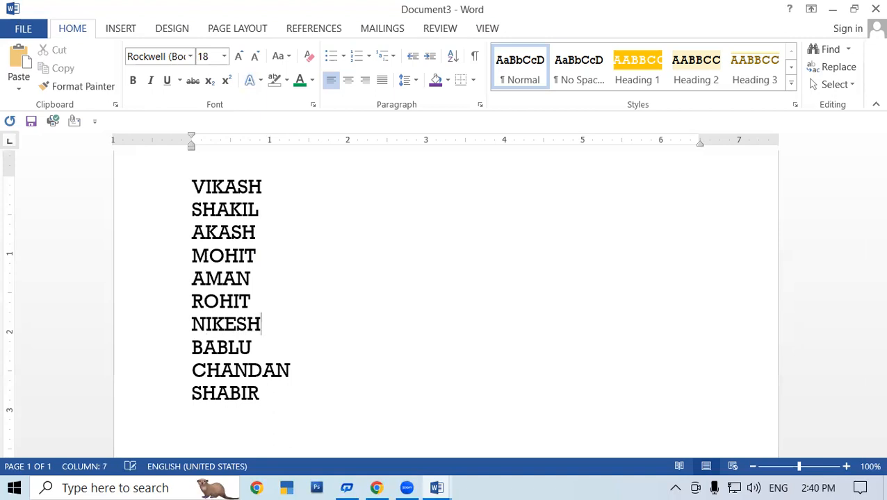
Step: Insert another two first names in capital letters directly below the last inserted name, each on its own line
key(Return)
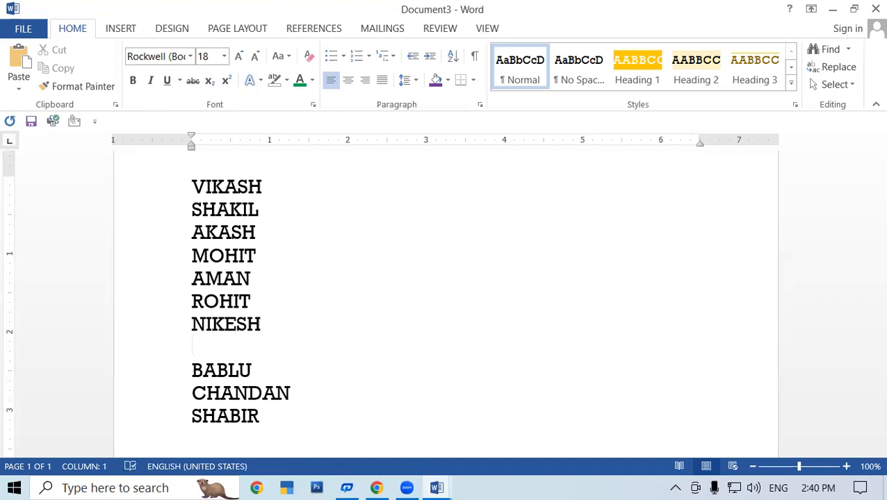
text(VIVEK)
key(Return)
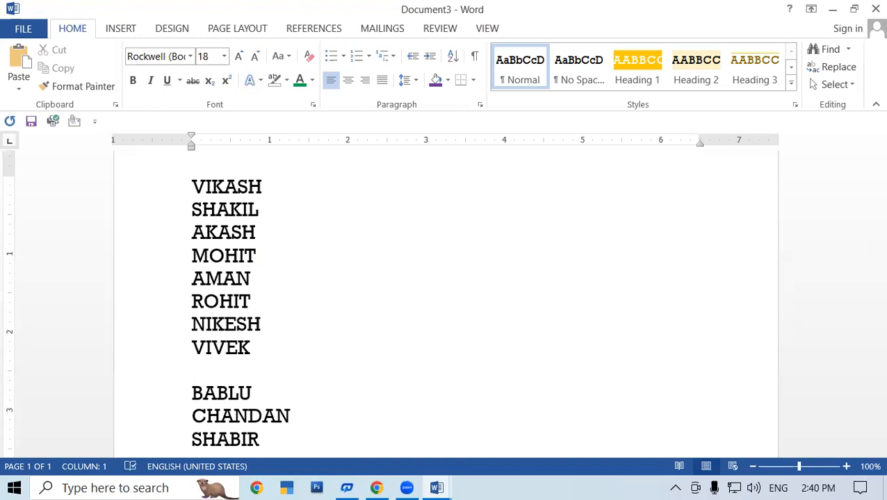
text(ATIF)
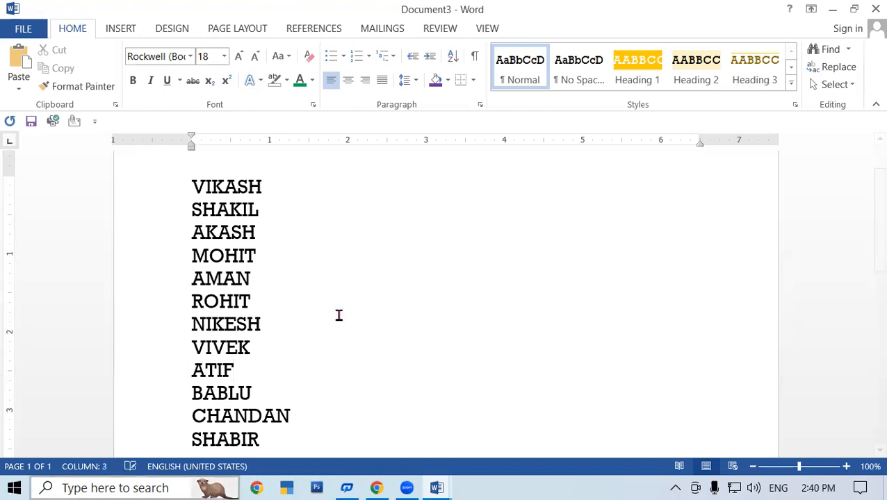
Step: Sort the entire name list by paragraphs as text in descending order, with no header row
drag(192, 186, 280, 396)
key(shift+Down)
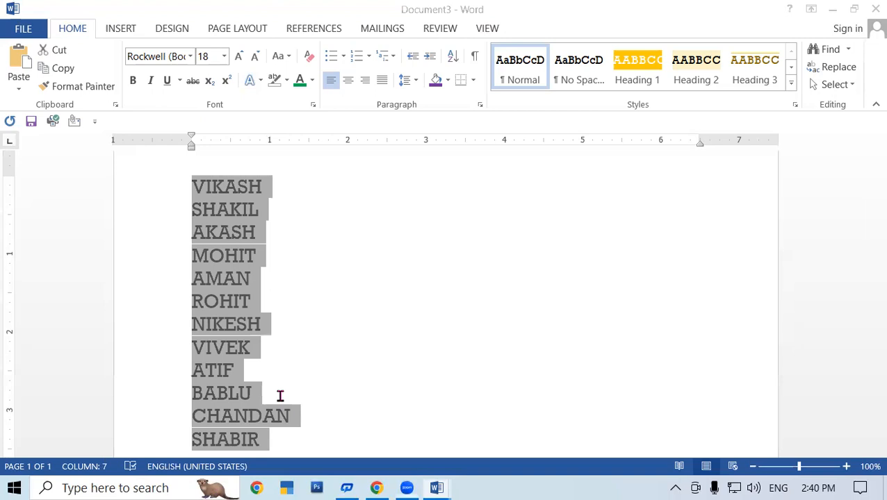
click(268, 246)
key(ctrl+a)
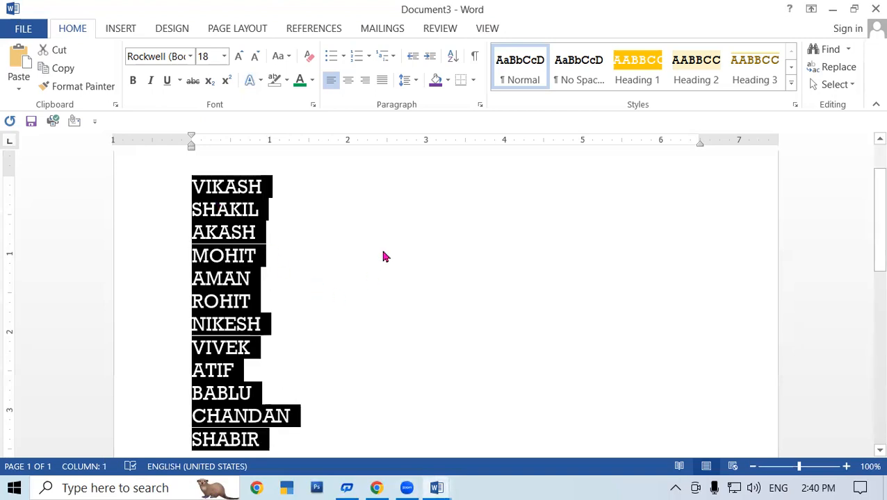
click(452, 59)
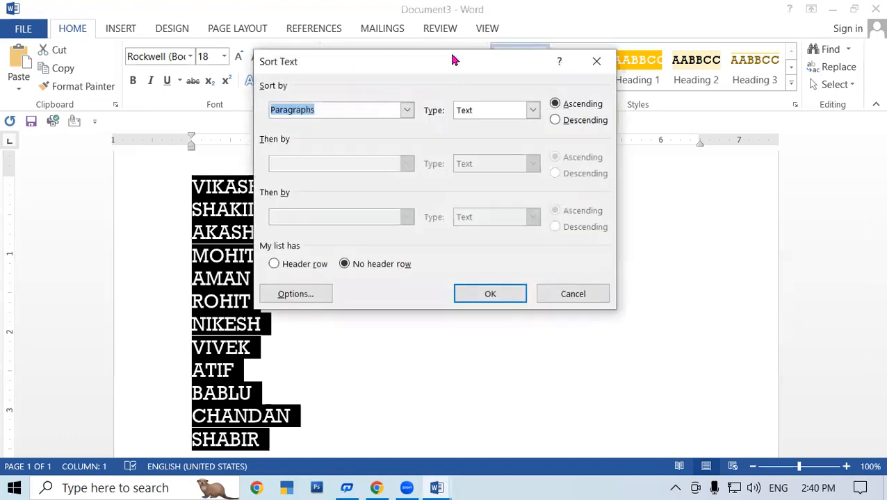
click(496, 111)
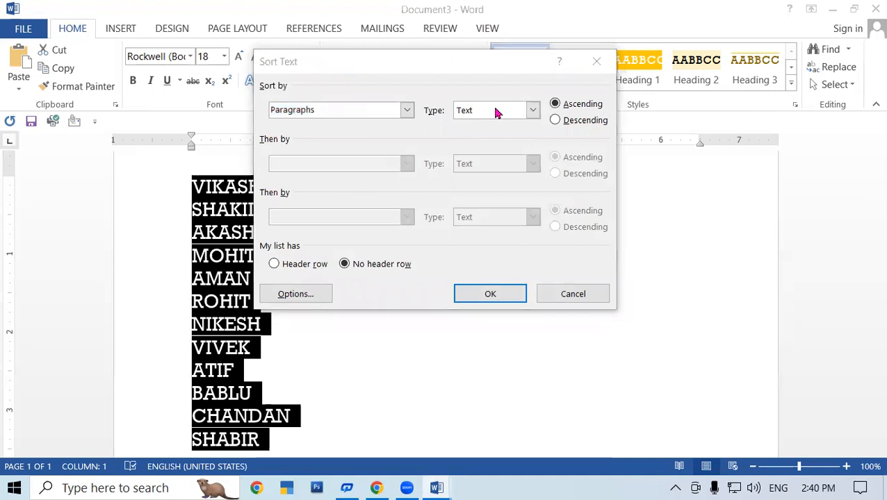
click(526, 280)
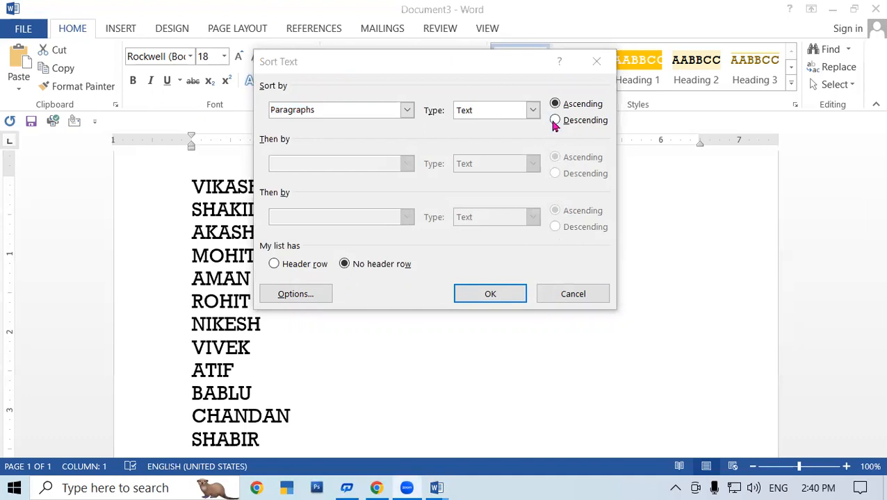
click(554, 121)
click(504, 297)
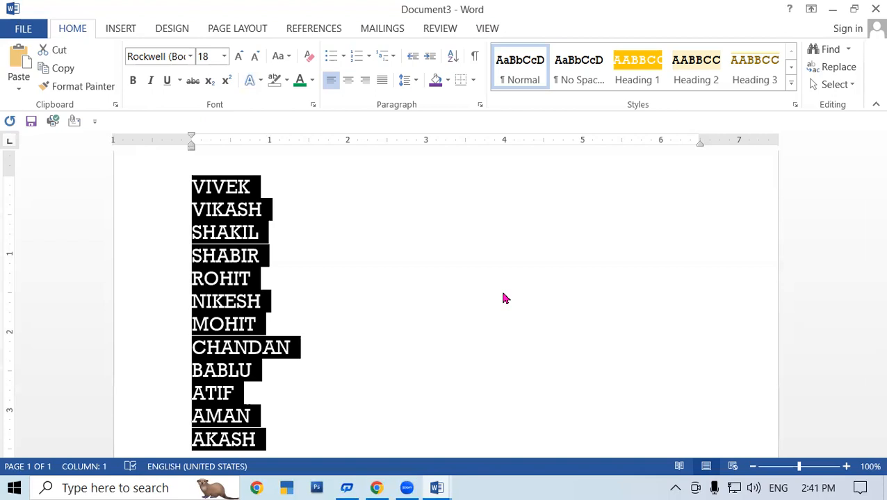
Step: Sort the entire name list by paragraphs as text in ascending order
click(451, 56)
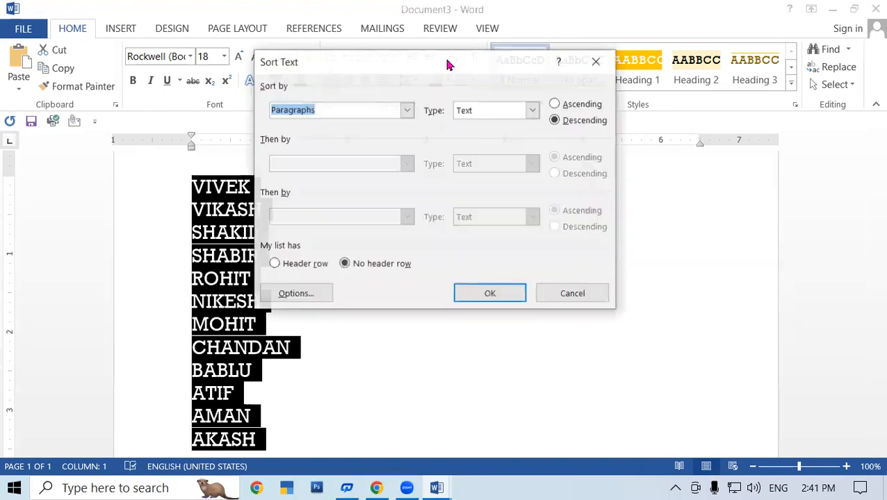
click(556, 106)
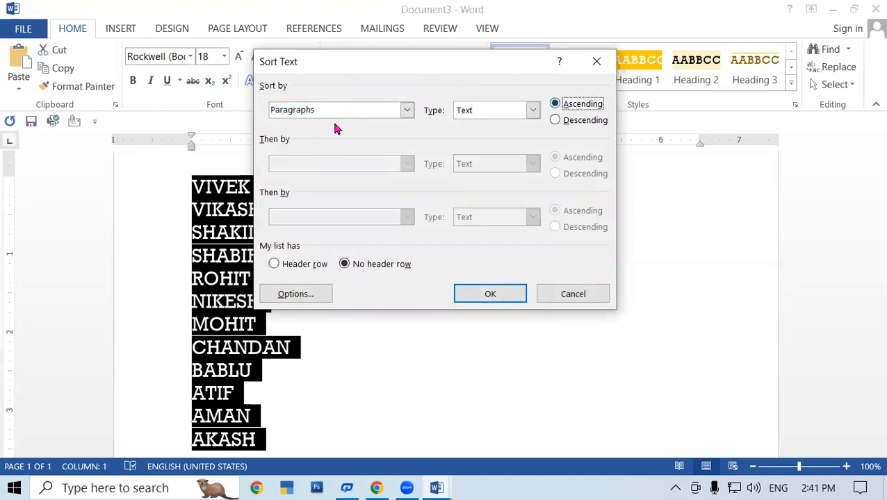
click(500, 299)
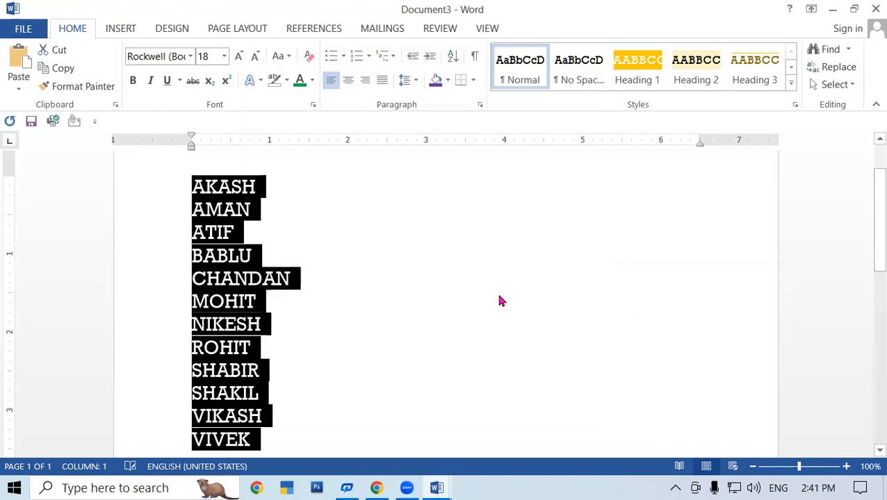
click(499, 301)
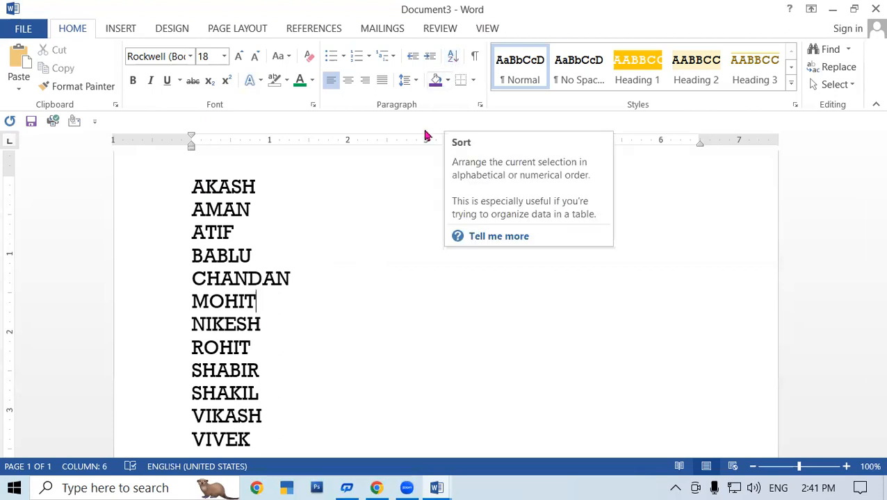
click(410, 186)
click(474, 82)
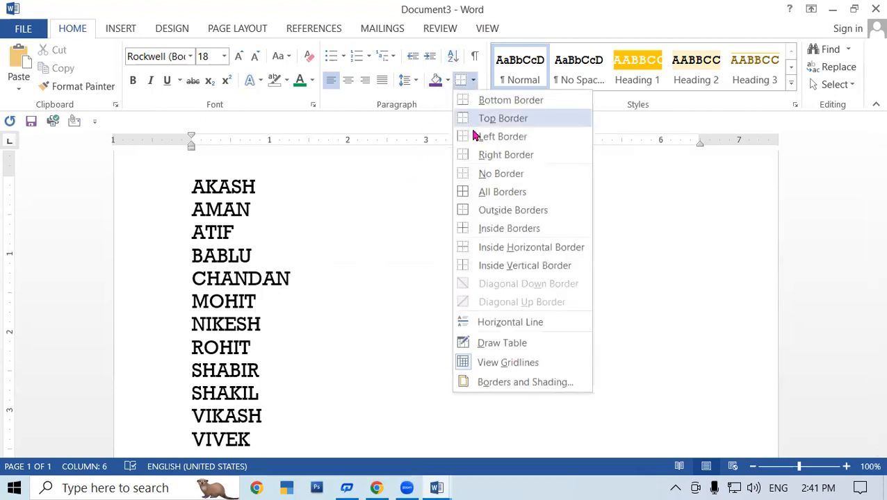
key(Escape)
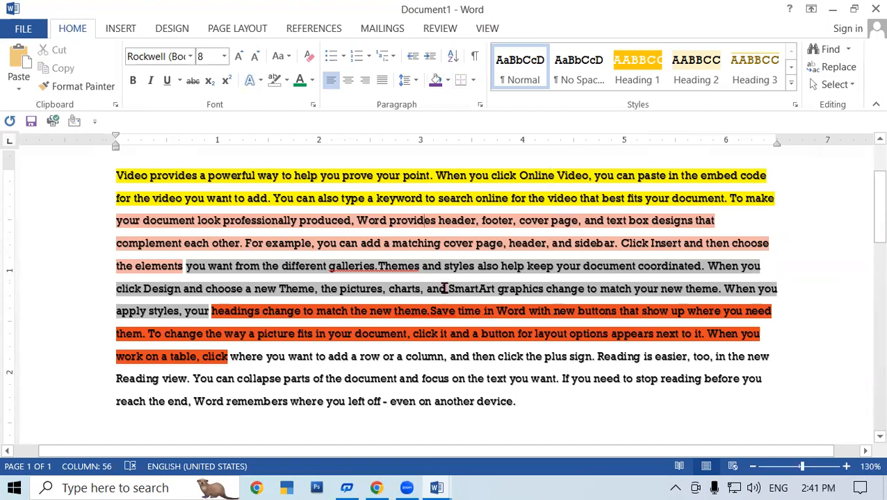
Step: Apply All Borders to the entire text of Document1 and remove the borders from its highlighted paragraph
key(ctrl+a)
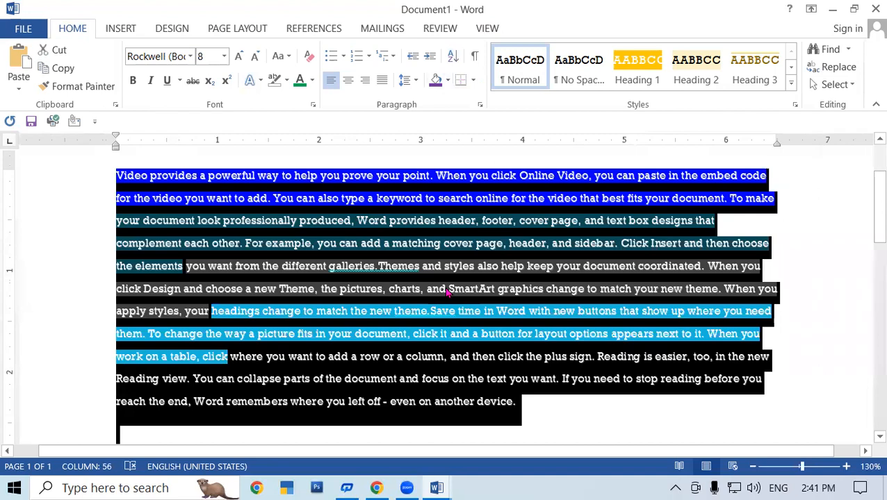
click(462, 79)
click(474, 81)
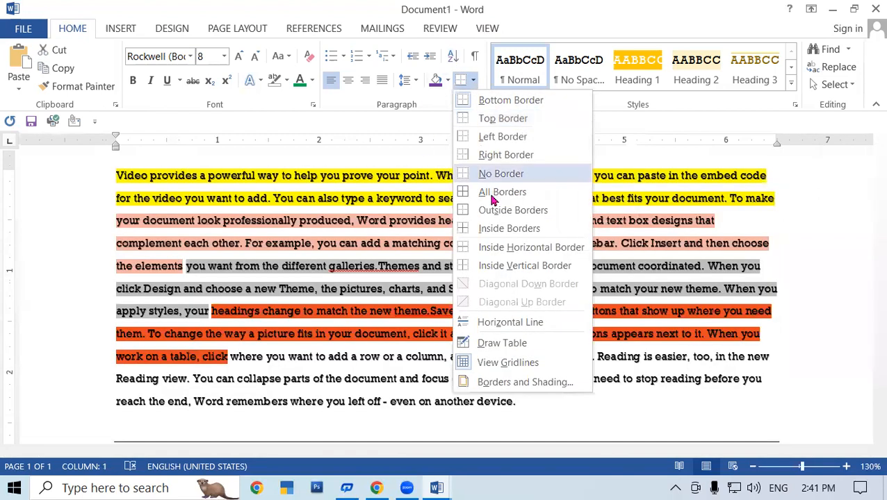
click(491, 201)
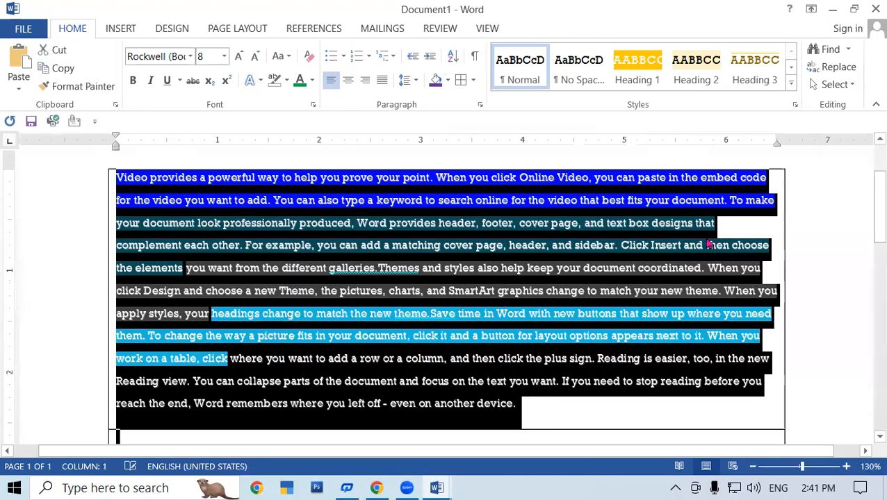
click(818, 196)
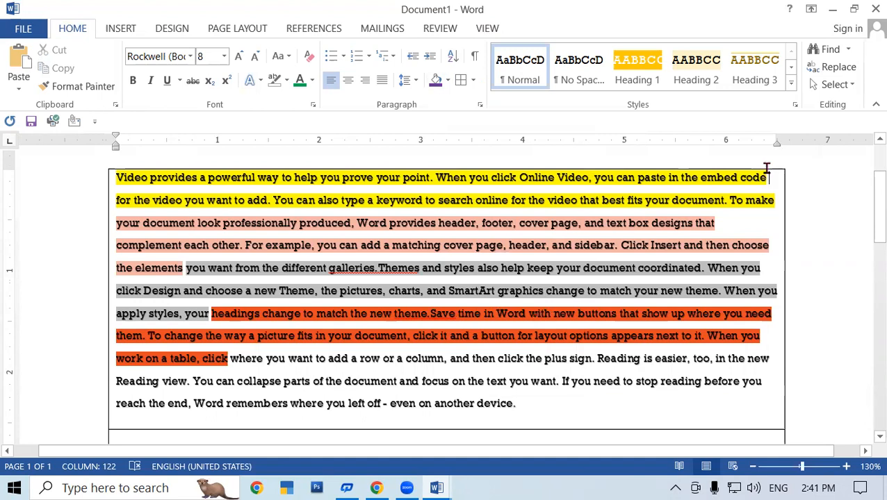
click(474, 81)
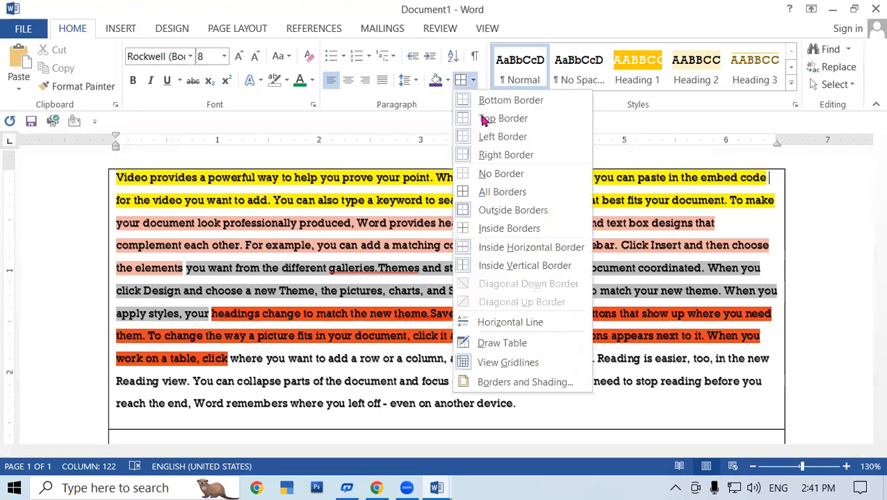
click(490, 173)
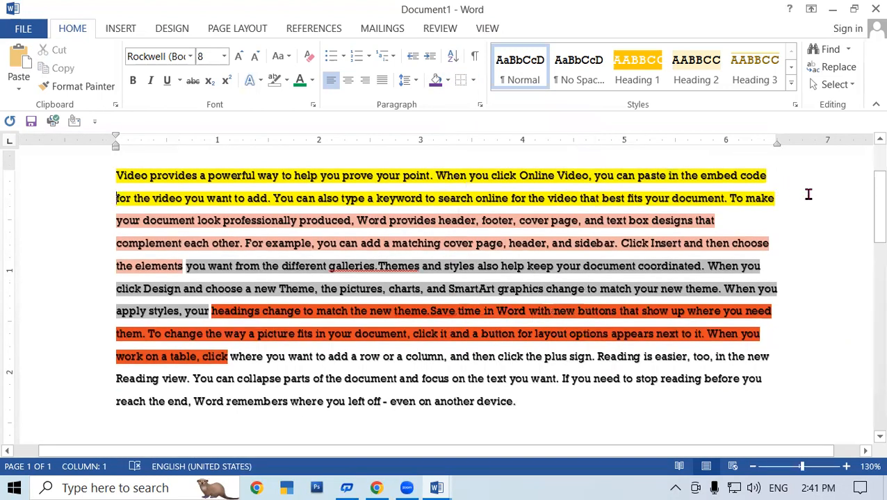
Step: Delete all the content of Document1 and generate fresh sample paragraphs with =RAND()
key(ctrl+a)
key(Delete)
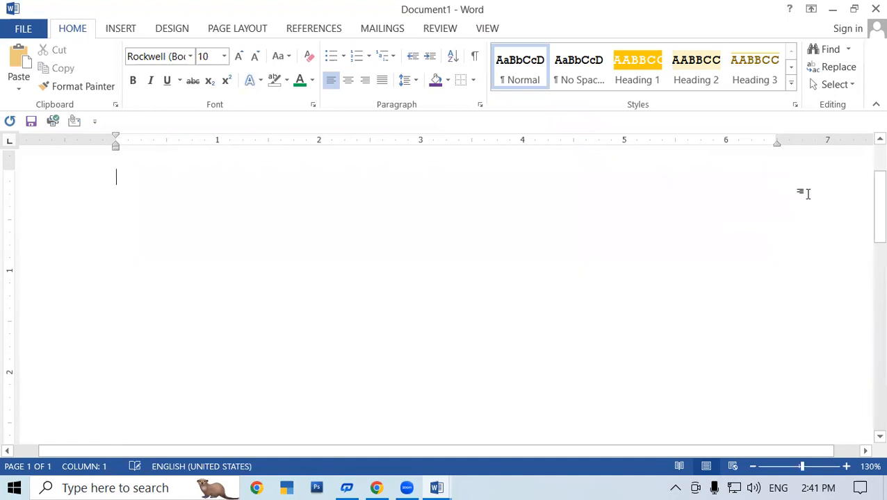
text(=)
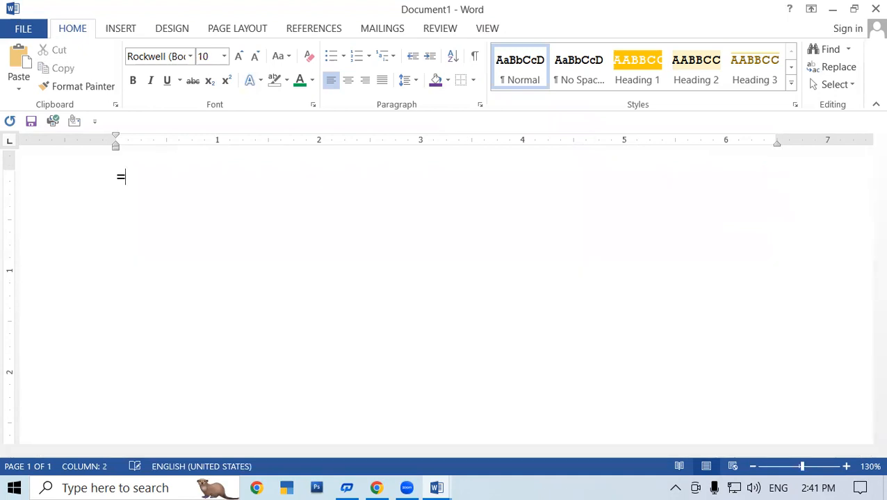
text(RAND))
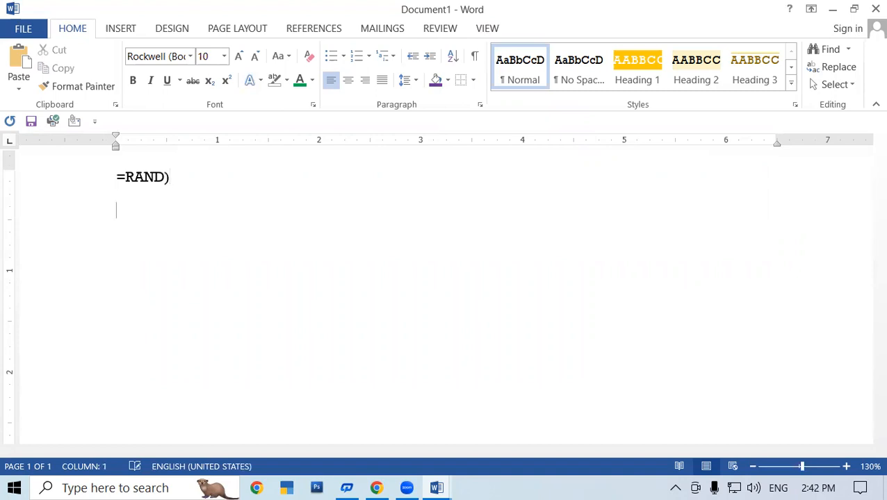
click(240, 175)
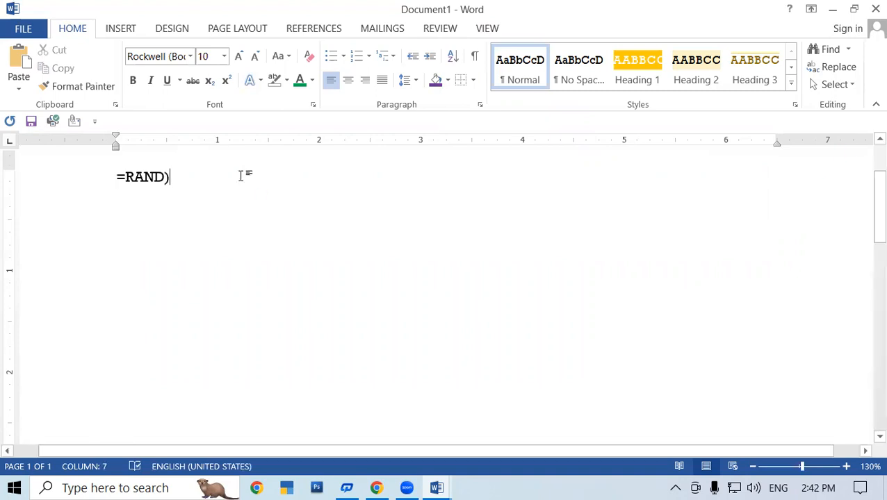
key(BackSpace)
text(())
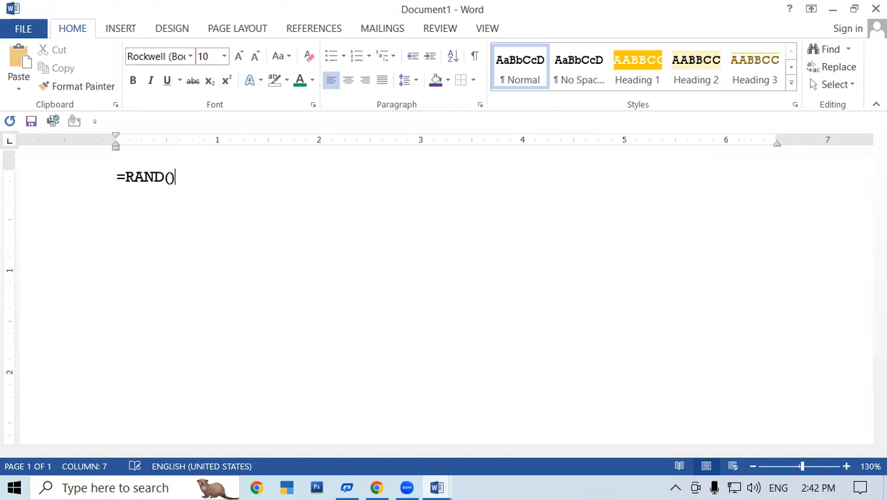
key(Return)
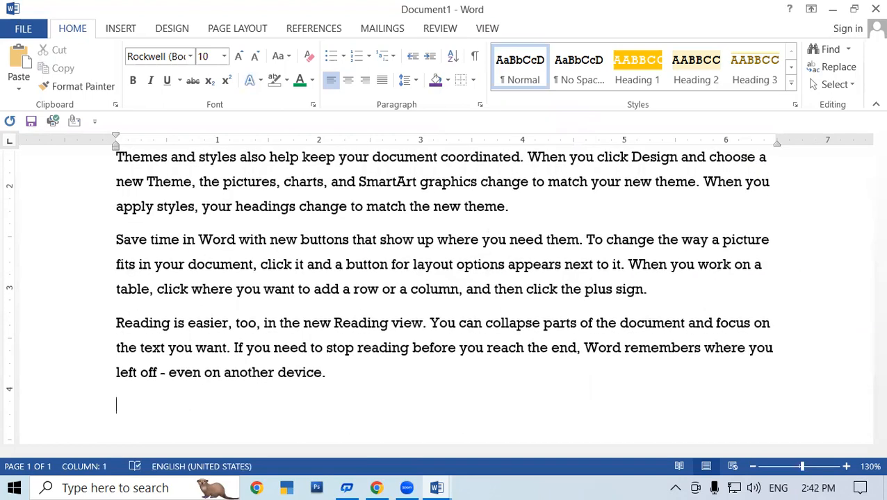
Step: Apply All Borders to all the generated sample paragraphs
key(ctrl+a)
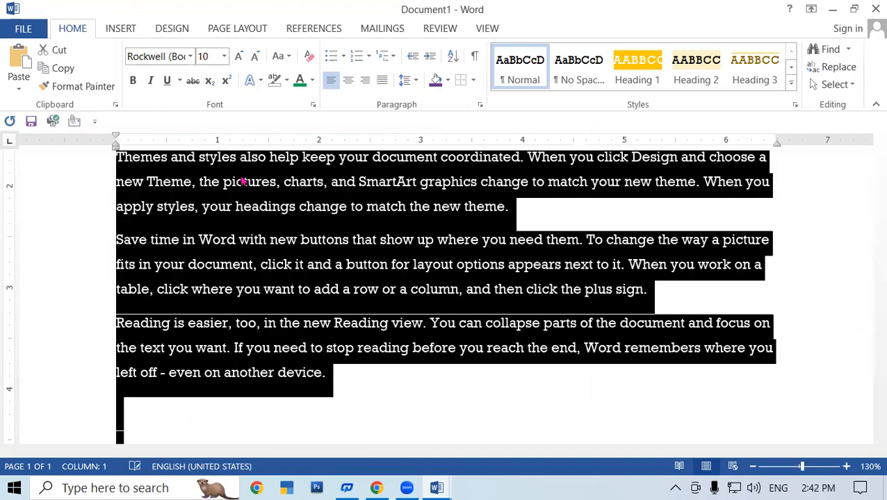
scroll(243, 182, up, 3)
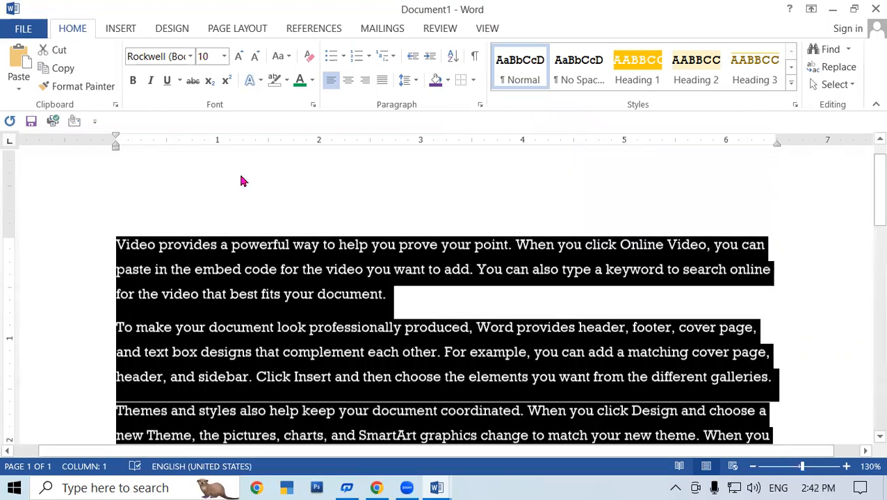
click(472, 81)
click(495, 192)
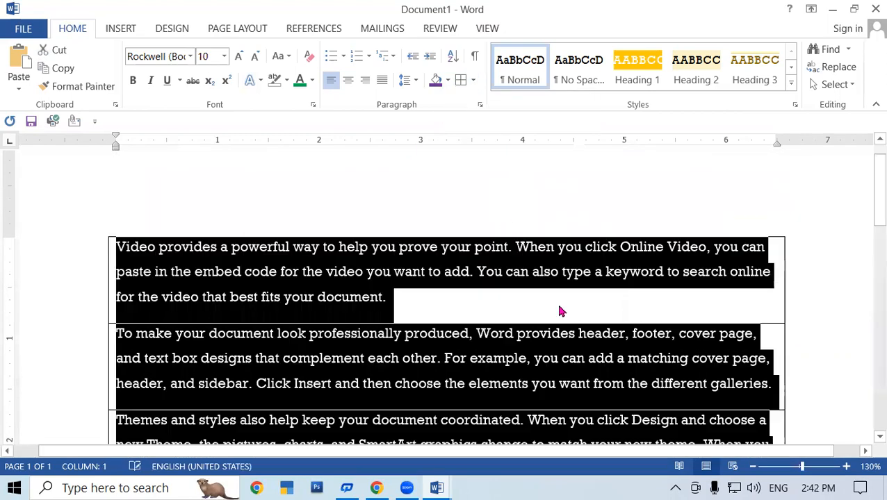
Step: Remove the right and left borders from the sample paragraphs in Document1
click(671, 318)
scroll(670, 321, down, 10)
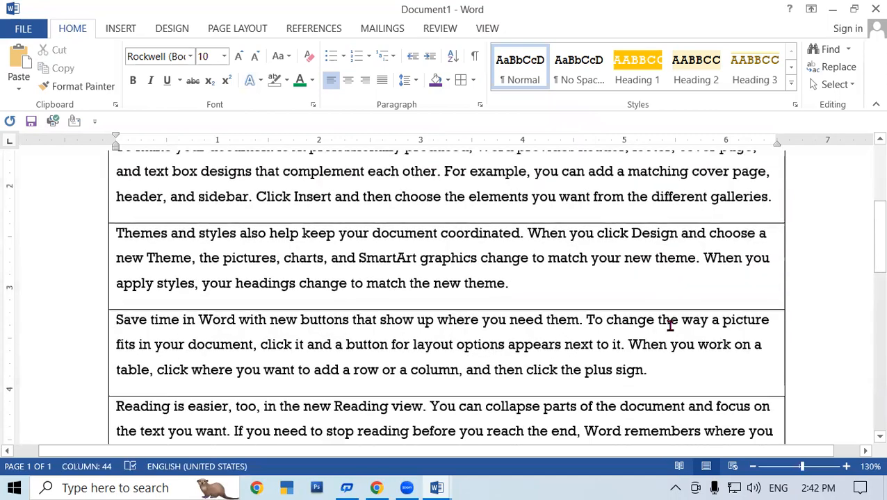
scroll(670, 326, up, 10)
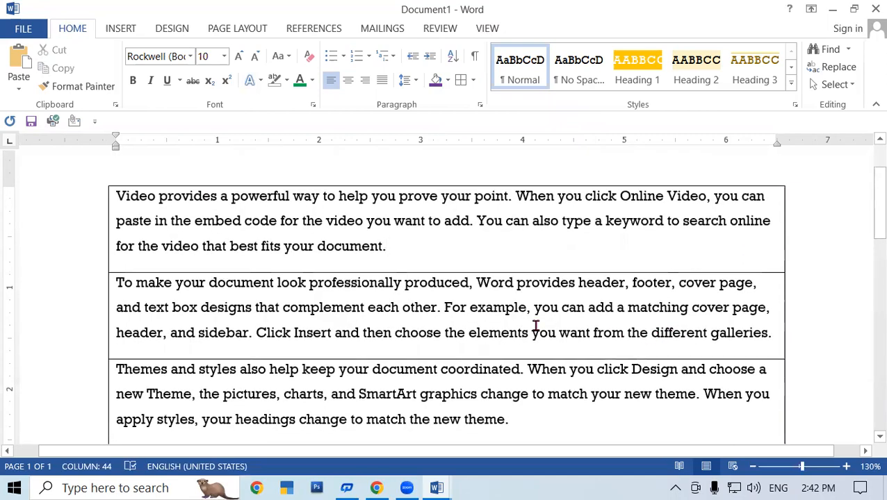
click(286, 231)
click(474, 81)
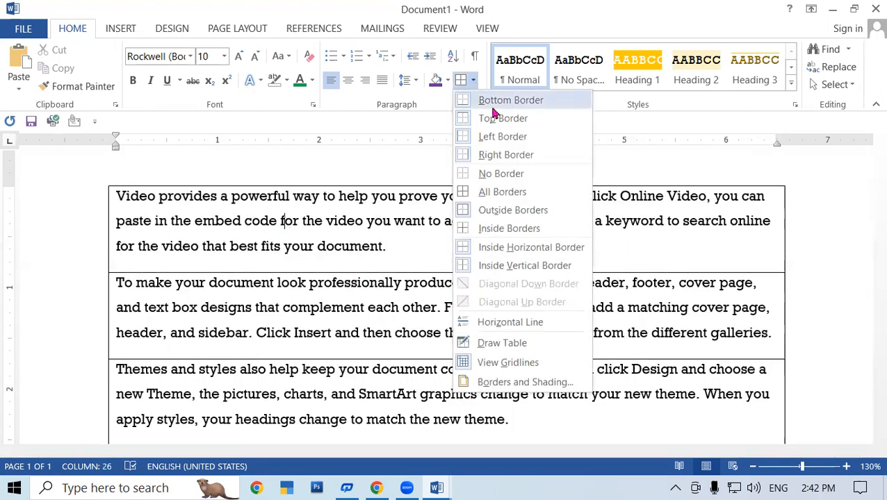
click(516, 155)
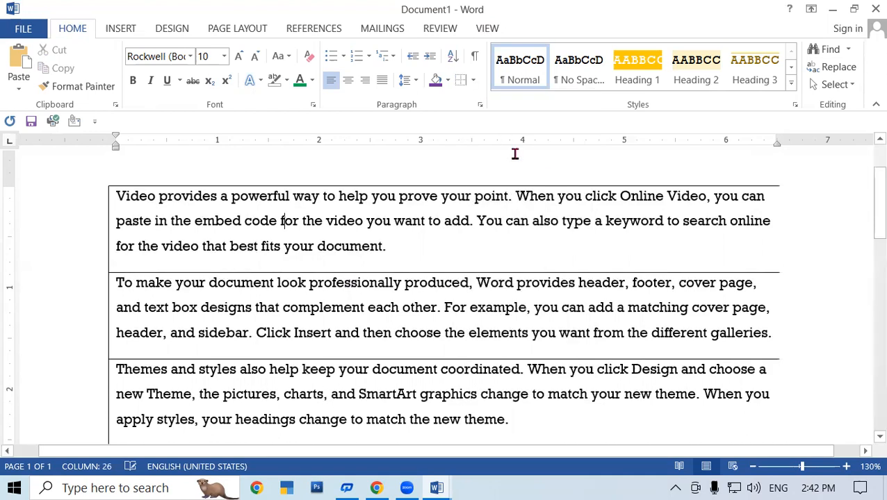
click(473, 80)
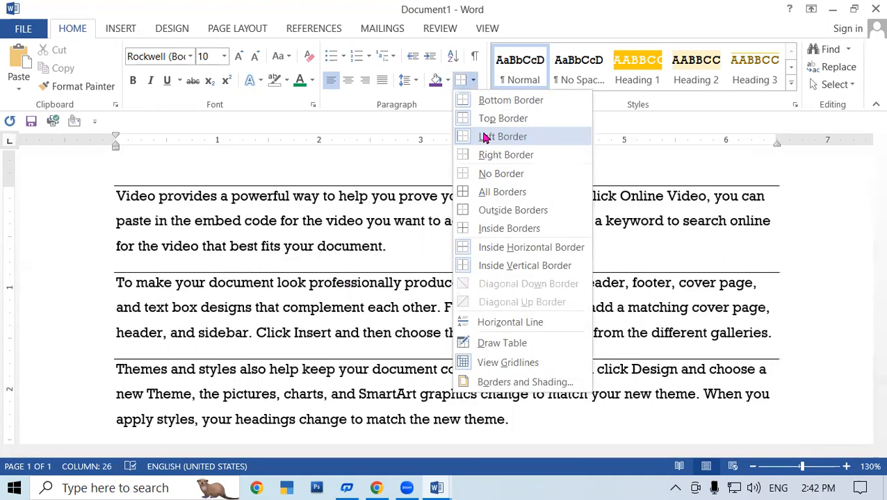
click(485, 137)
Step: Remove the top and bottom borders from the sample paragraphs and apply No Border
click(474, 82)
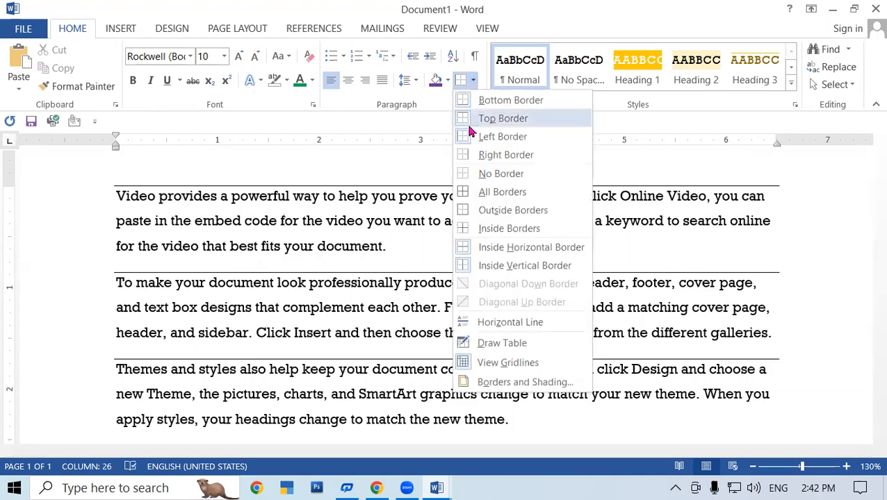
click(473, 81)
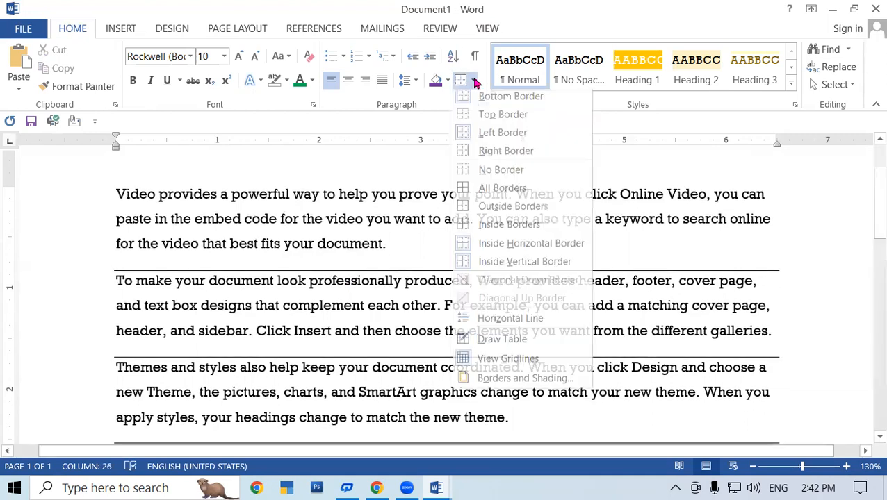
click(489, 109)
click(473, 81)
click(493, 138)
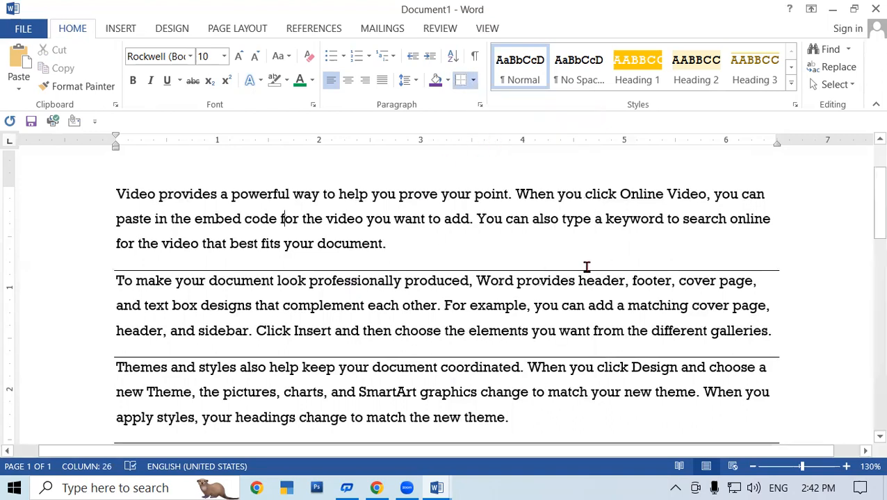
click(474, 81)
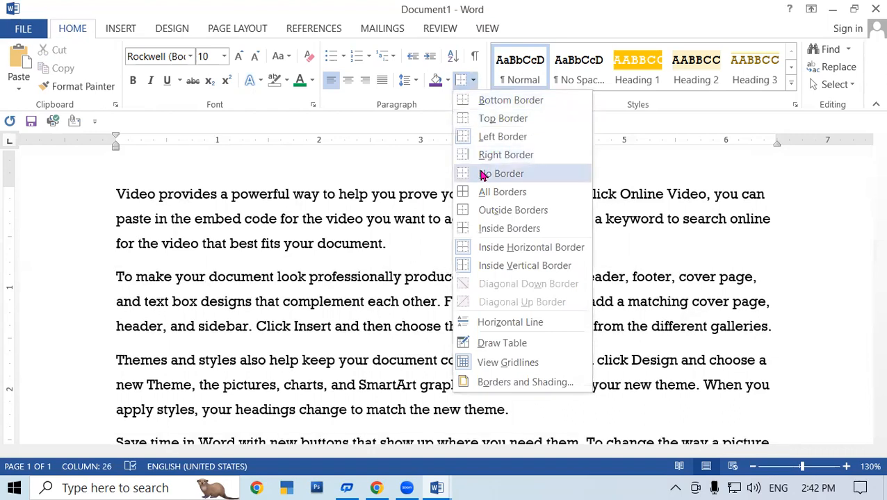
click(487, 173)
Step: Show the formatting marks in Document1 and look over its spaces and paragraph marks from beginning to end
scroll(568, 307, up, 2)
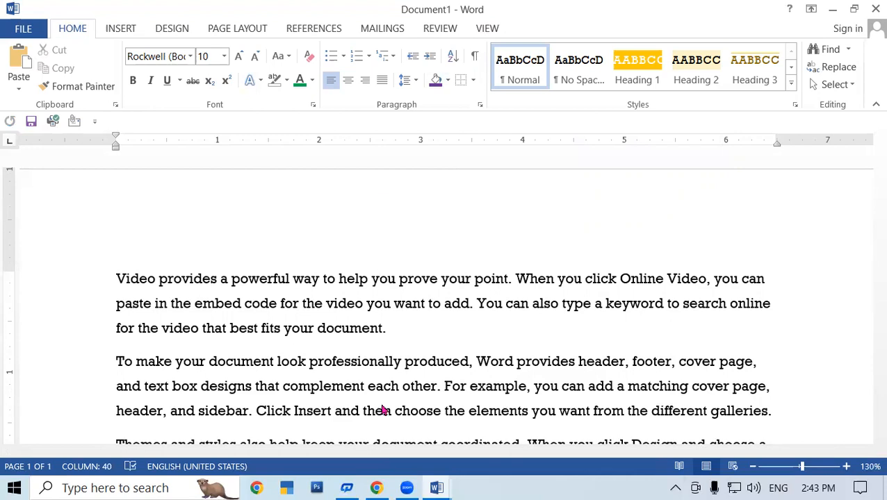
key(ctrl+a)
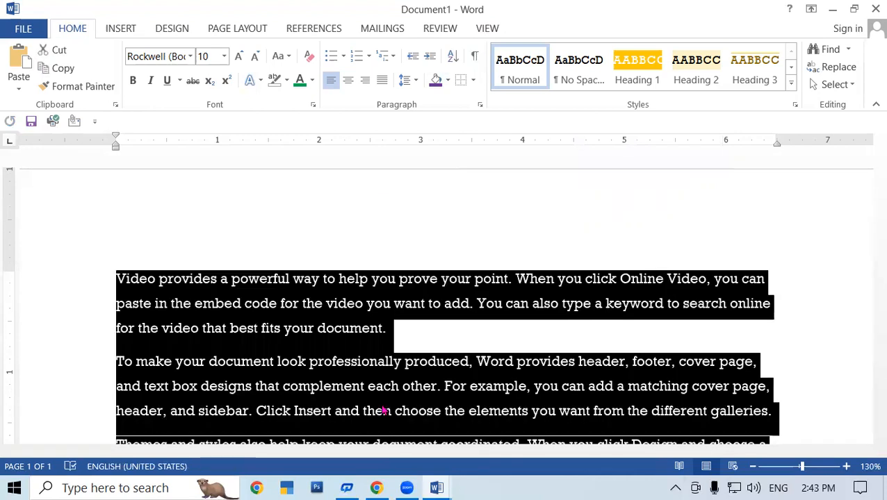
click(476, 59)
click(467, 238)
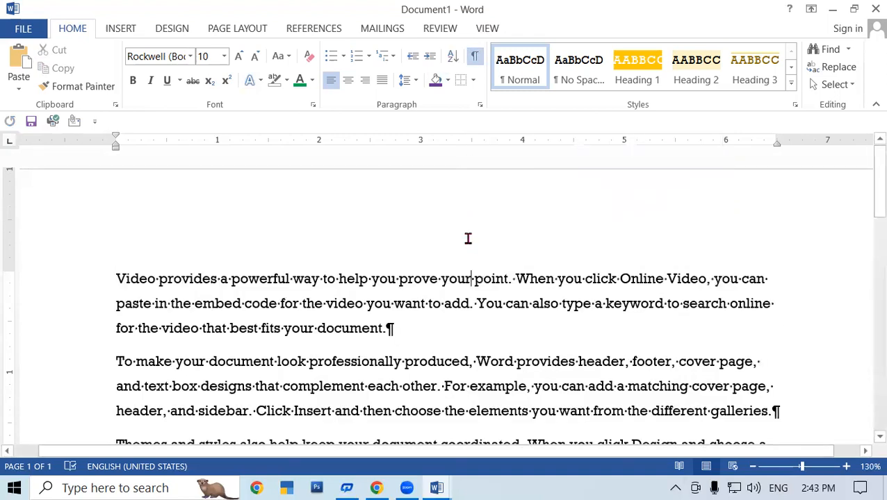
scroll(419, 326, down, 3)
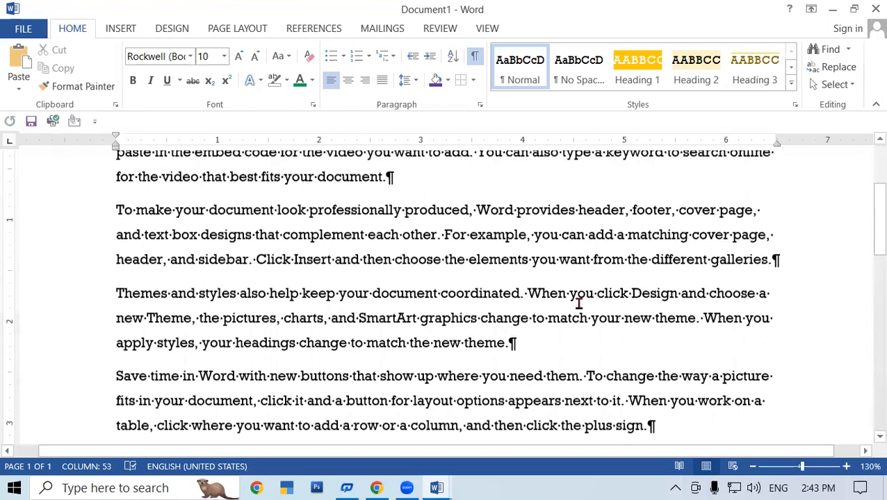
scroll(675, 306, down, 3)
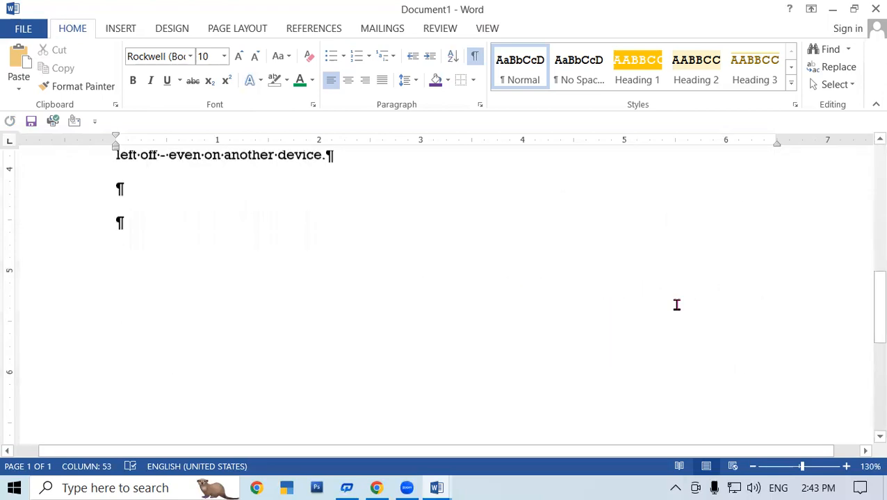
scroll(517, 293, up, 6)
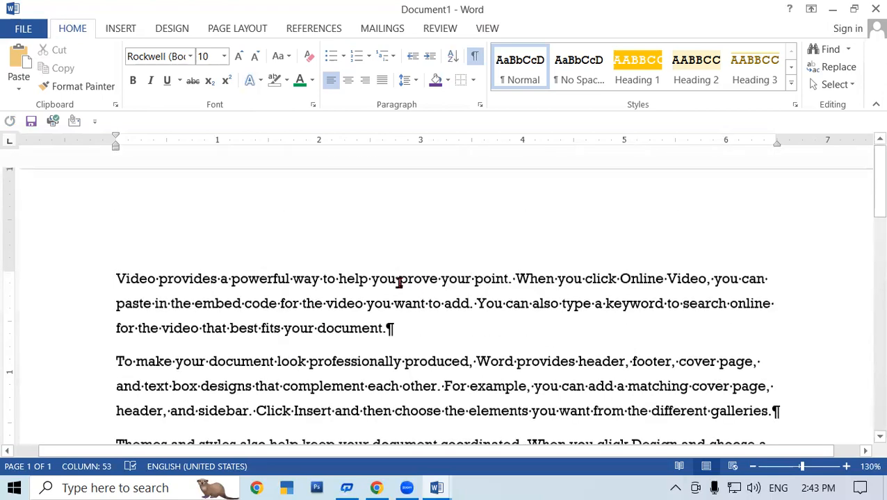
scroll(500, 284, down, 3)
scroll(499, 284, down, 2)
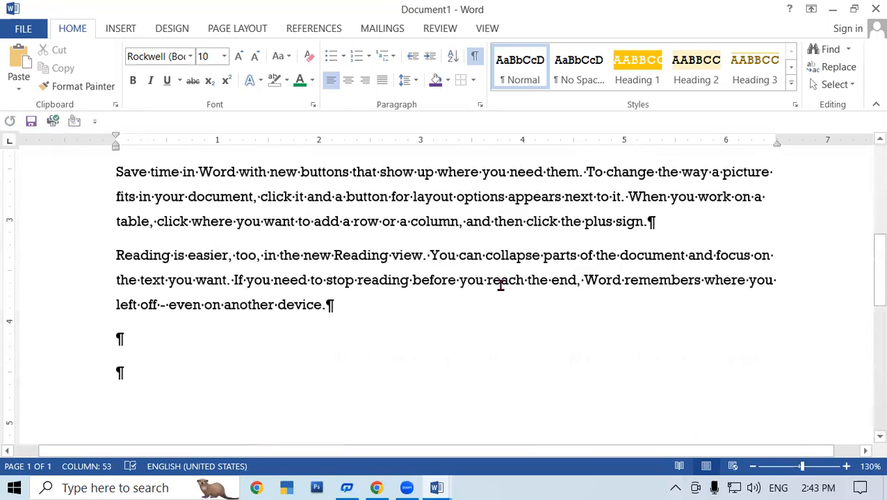
scroll(500, 283, up, 3)
Step: Close Document1 and Document2 without saving, minimizing the Document3 window in between
click(874, 8)
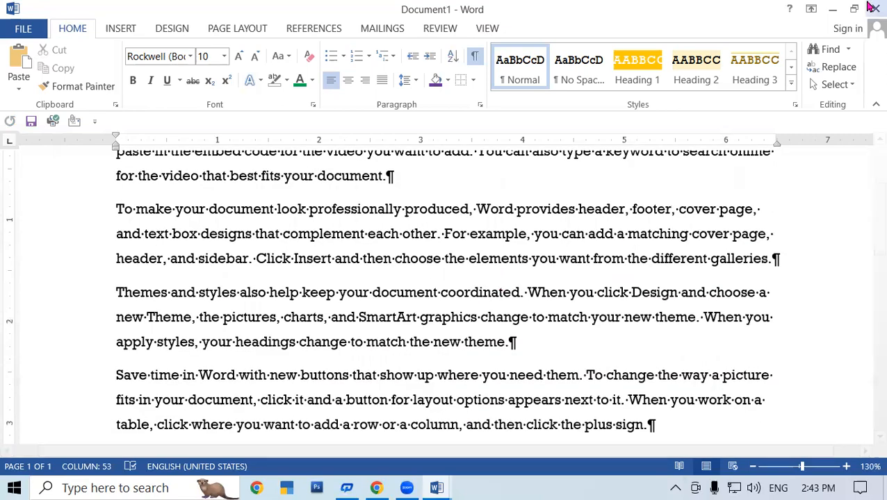
click(443, 278)
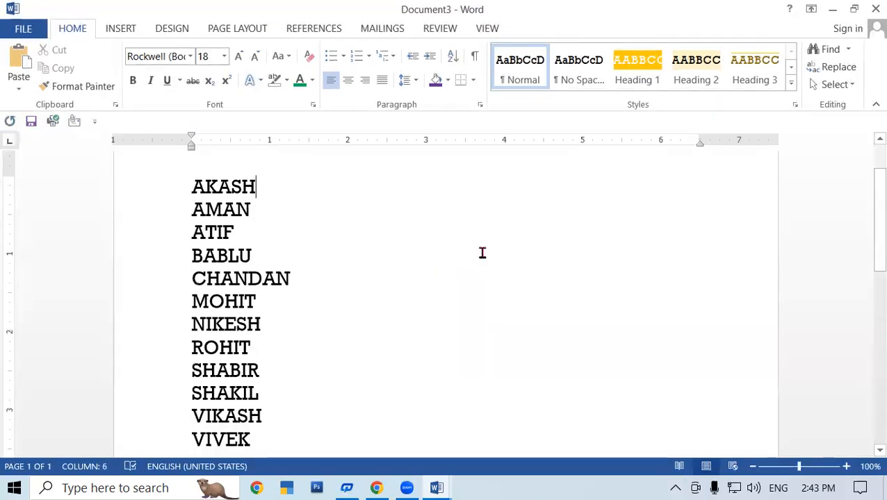
click(833, 7)
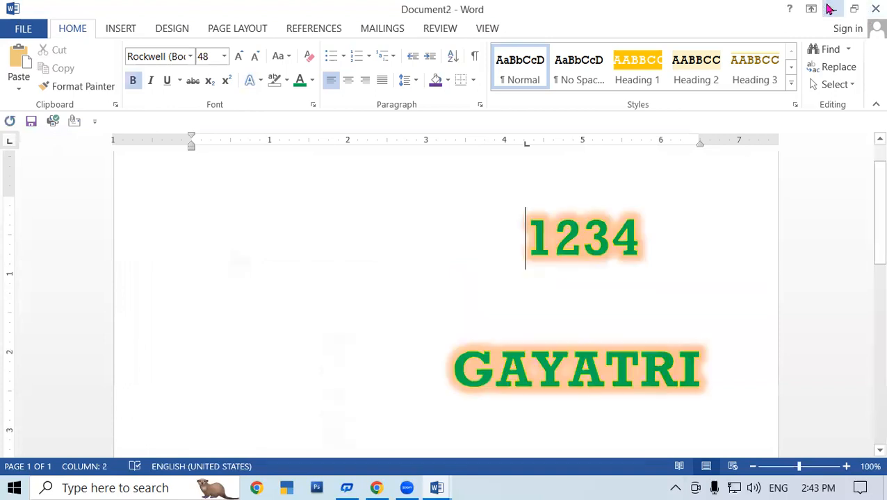
click(875, 8)
click(440, 281)
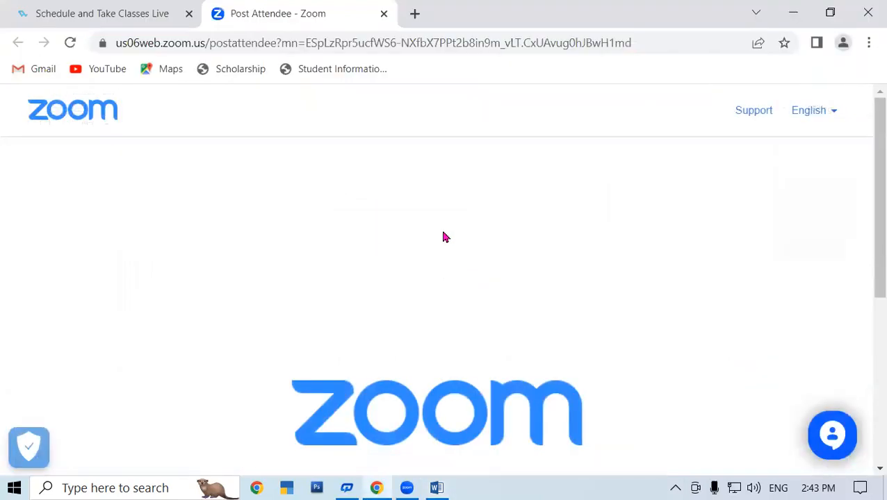
Step: Run winword to open a new blank document in a maximized window and hide its formatting marks
key(super+r)
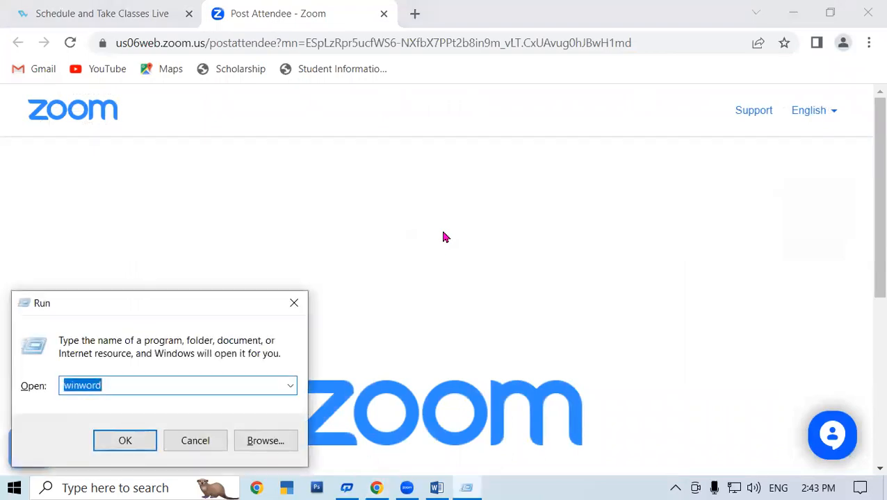
key(Return)
click(348, 204)
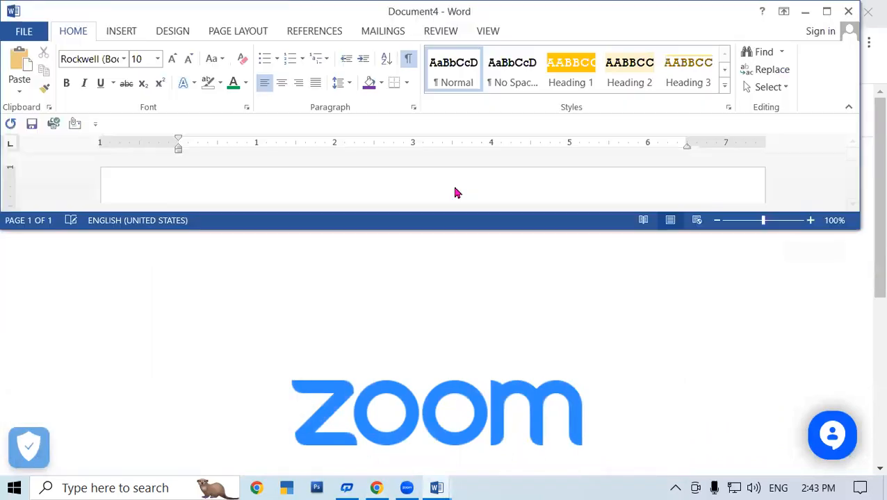
click(828, 13)
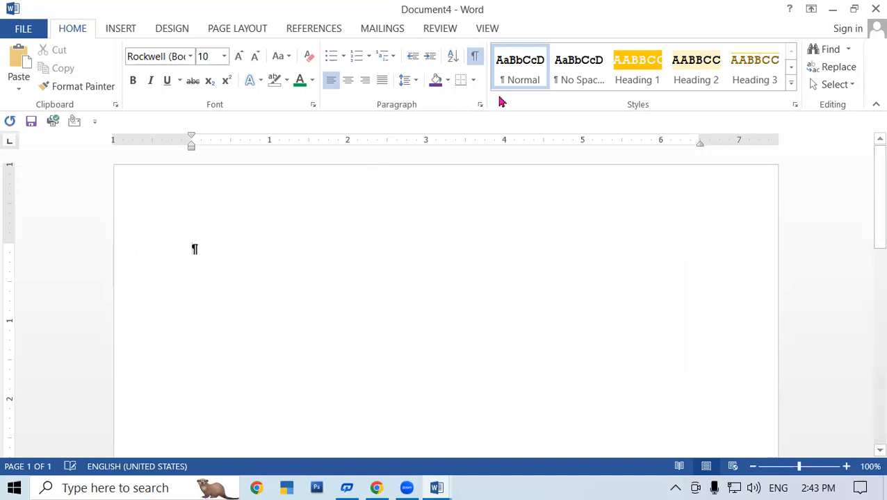
click(477, 57)
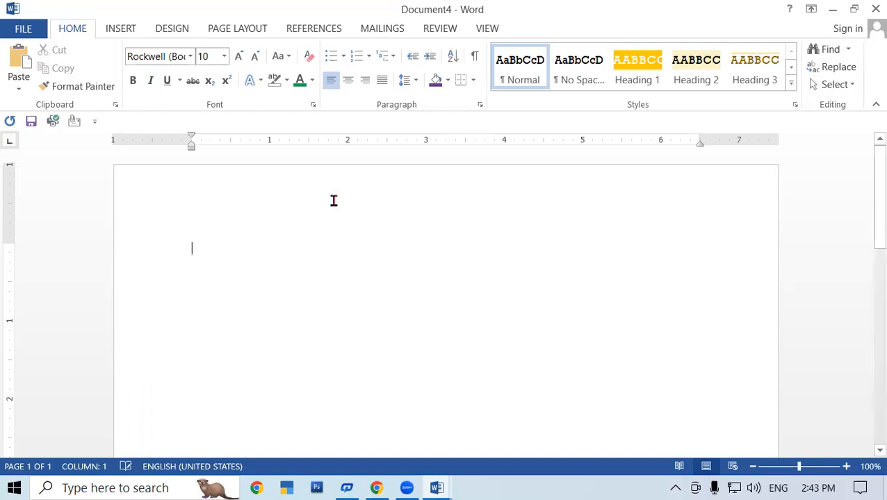
Step: Preview the multilevel list formats in the List Library, including the 1) a) i) and 1. 1.1. 1.1.1. schemes
click(392, 59)
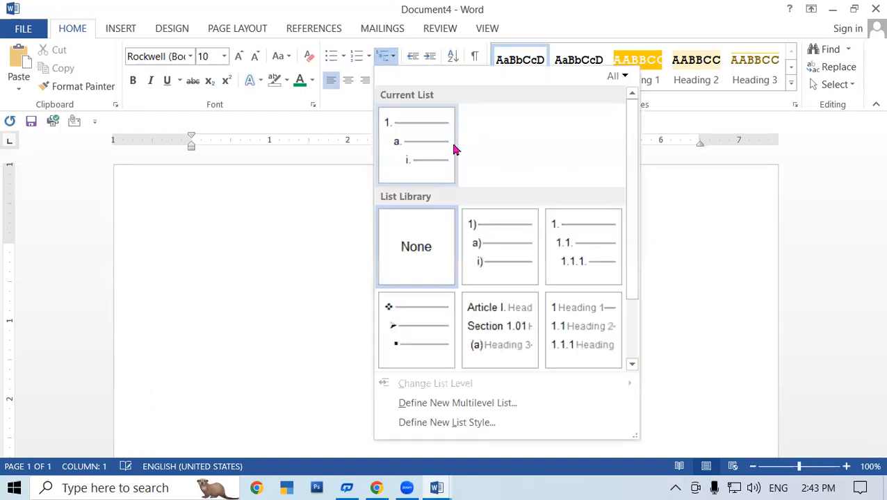
mouse_move(526, 231)
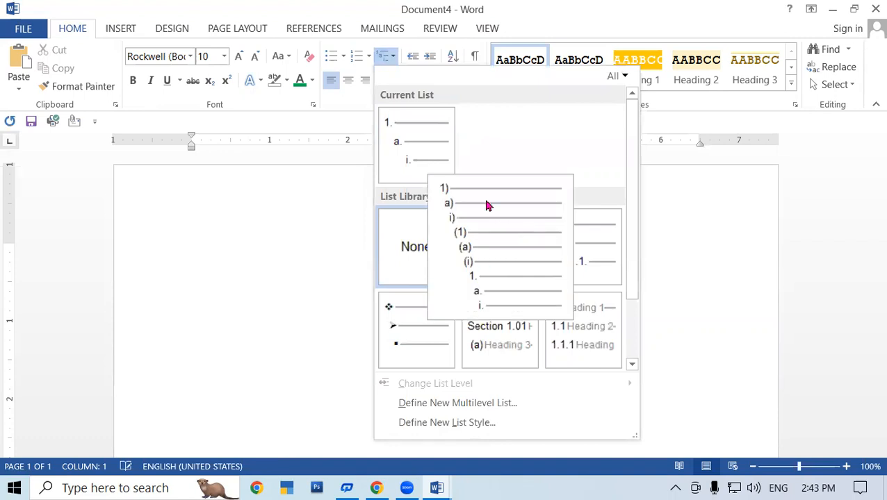
mouse_move(565, 226)
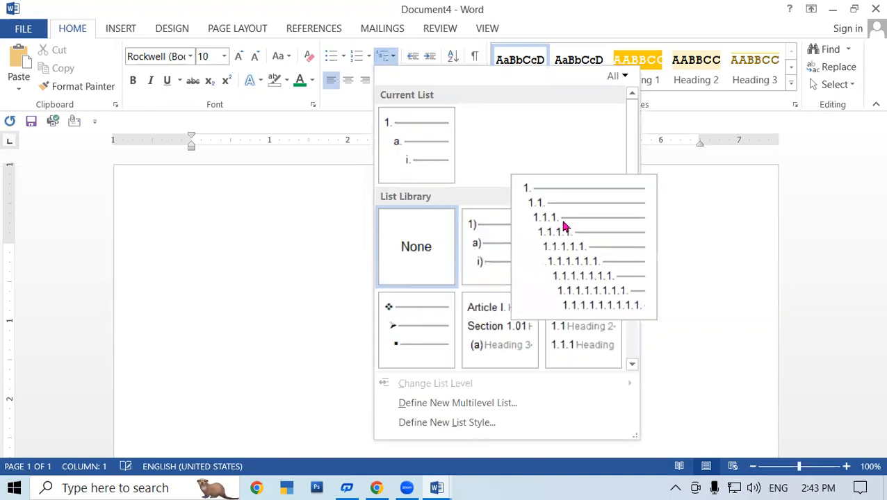
click(233, 293)
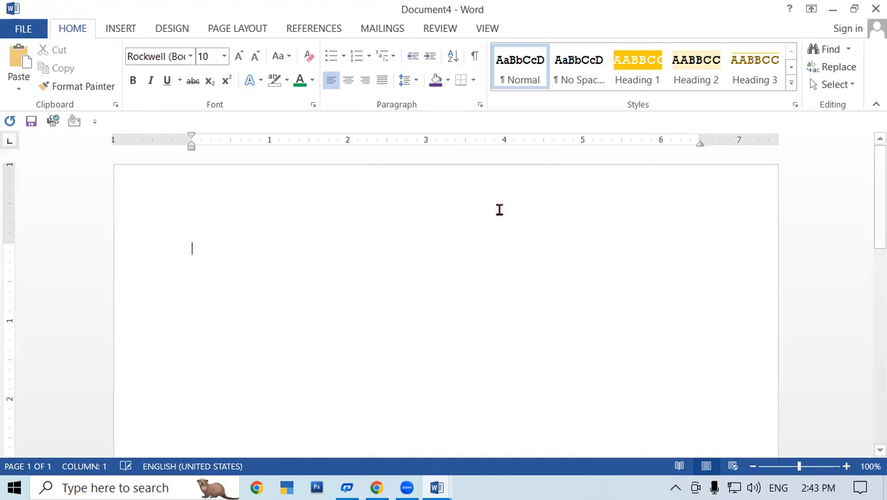